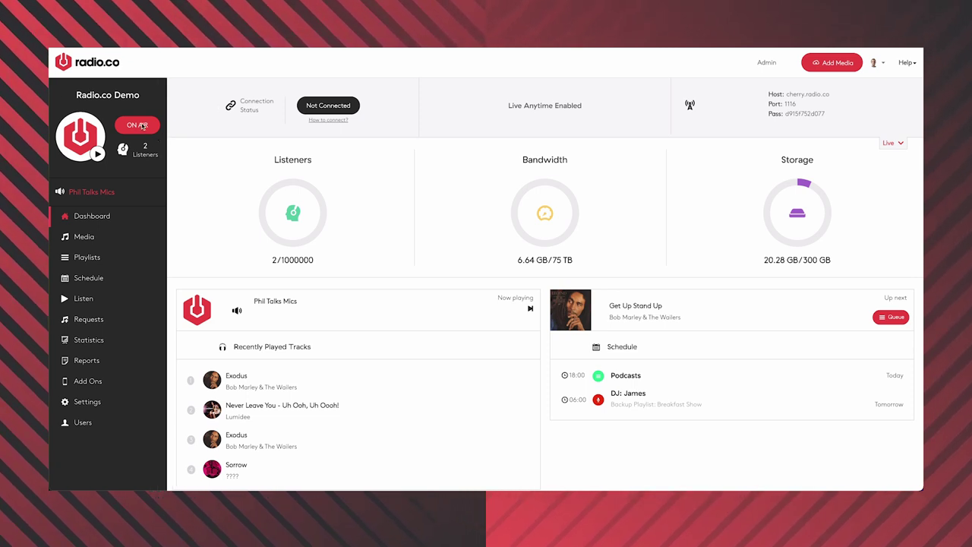
# - View the station status options for turning off or restarting the on-air station, then close them
pyautogui.click(141, 126)
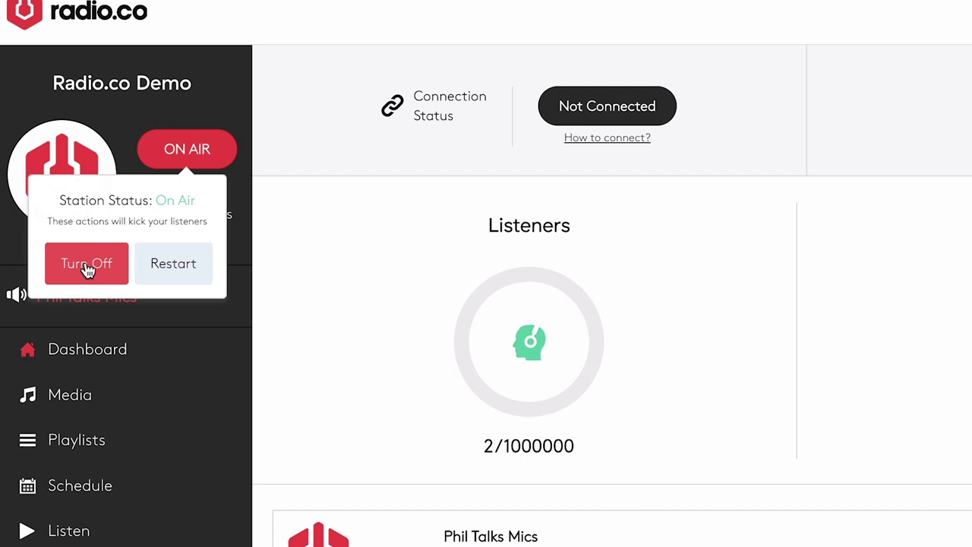
pyautogui.click(342, 259)
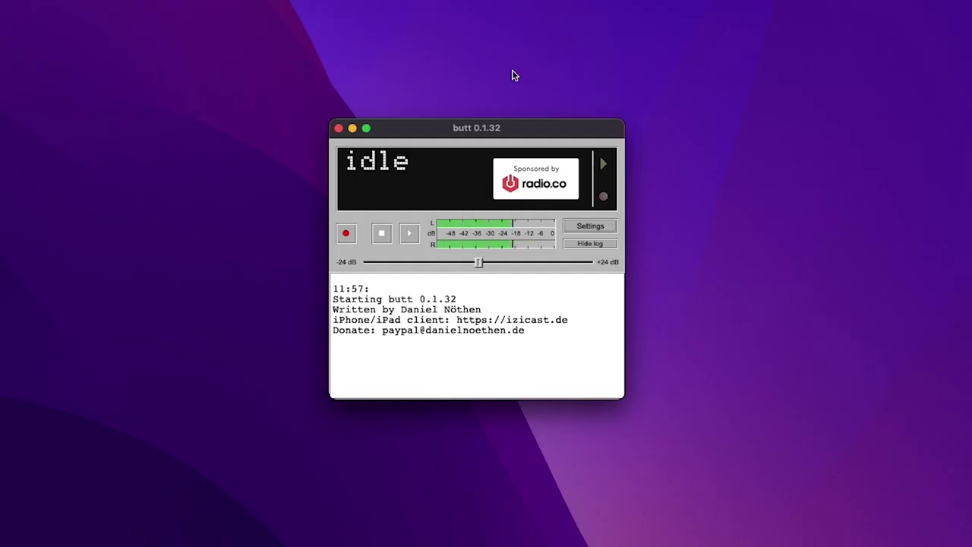
# - In butt, start a new server entry of type Radio.co and allow butt access to the Radio.co account
pyautogui.click(596, 226)
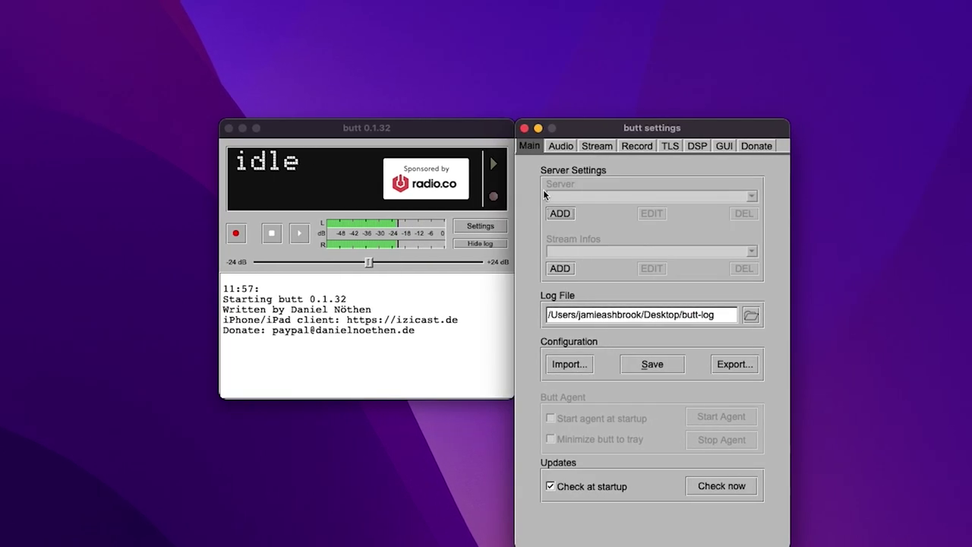
pyautogui.click(548, 214)
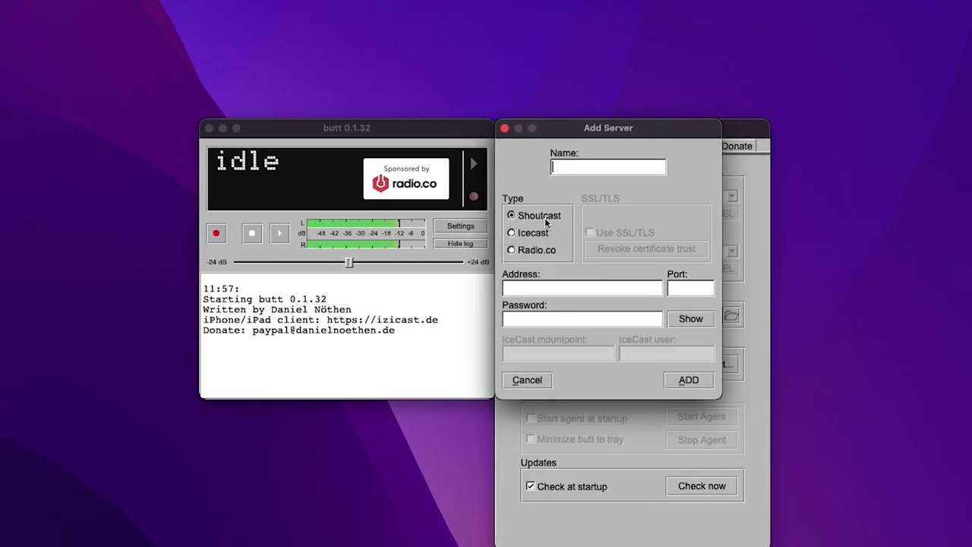
pyautogui.click(510, 252)
pyautogui.click(545, 289)
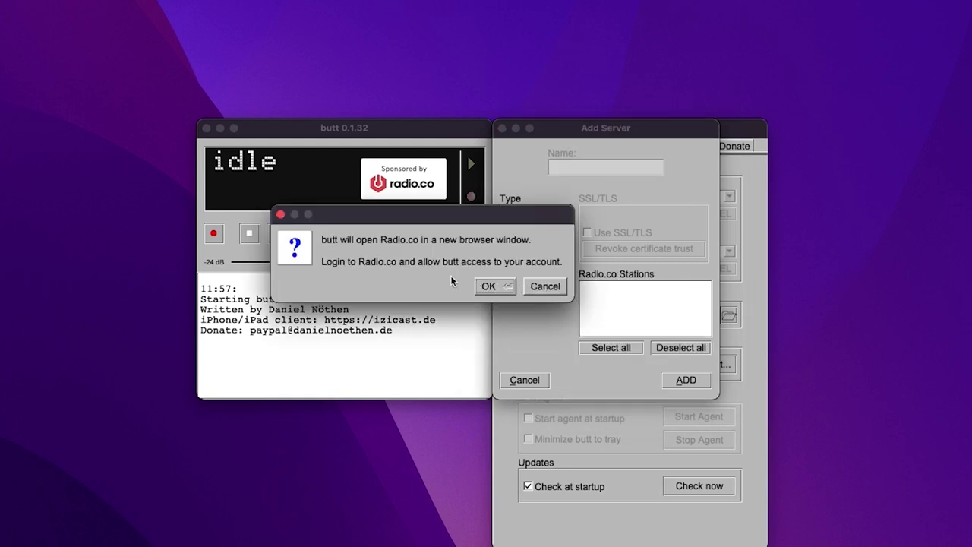
pyautogui.click(489, 288)
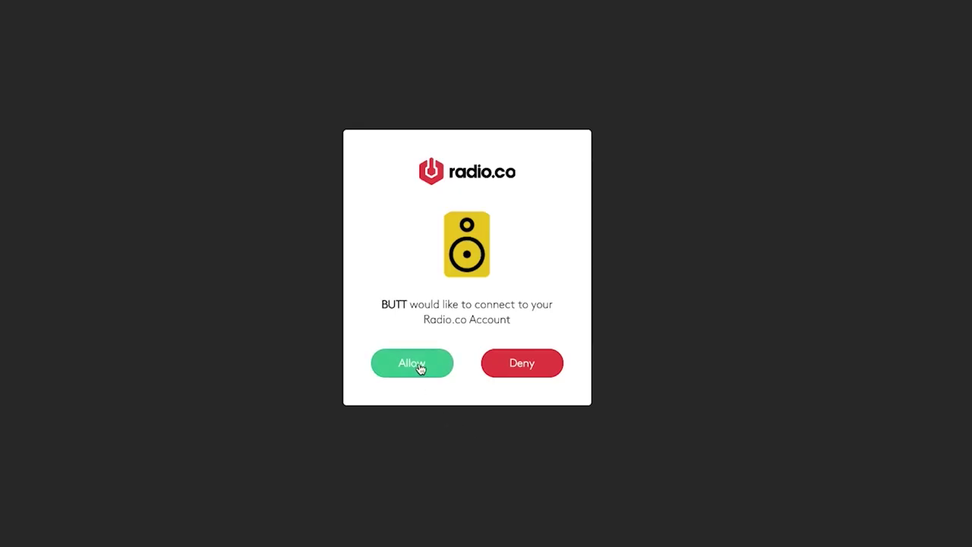
pyautogui.click(414, 363)
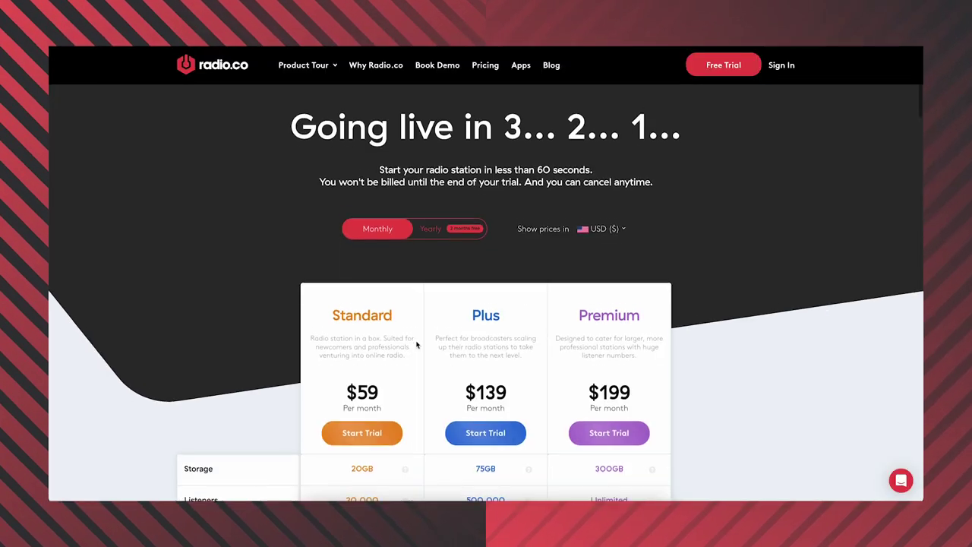
# - Switch to the Radio.co pricing page, compare the monthly plans and open the trial sign-up form for the Standard plan
pyautogui.scroll(-5, 416, 345)
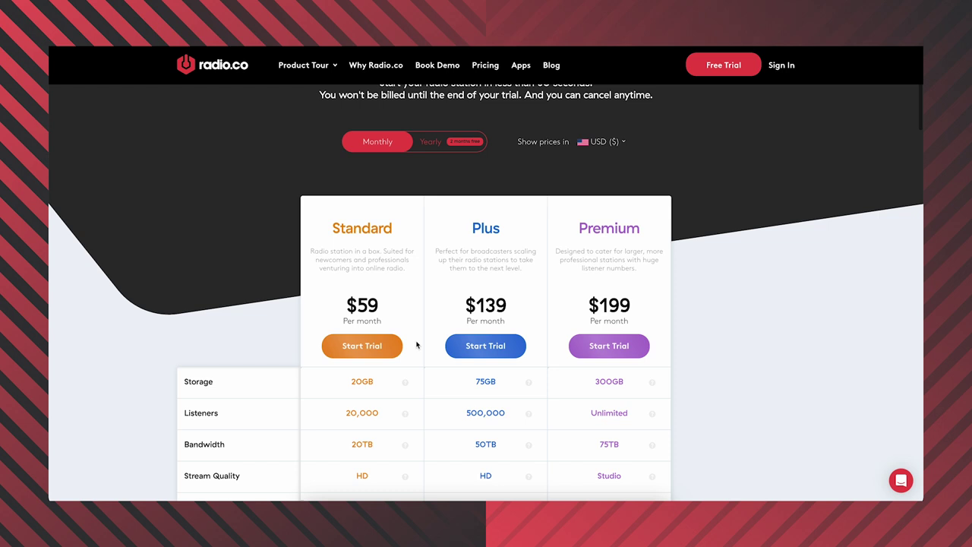
pyautogui.scroll(-4, 416, 345)
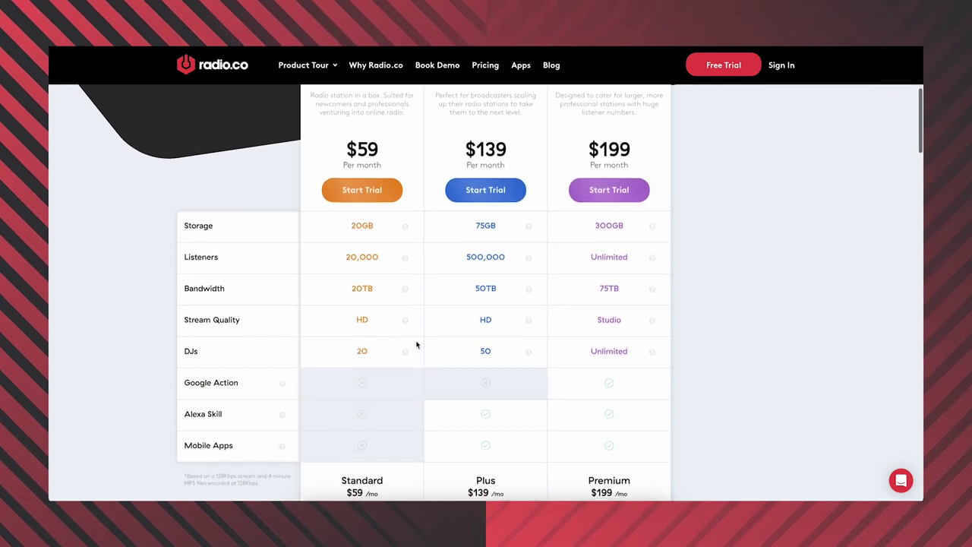
pyautogui.scroll(5, 417, 345)
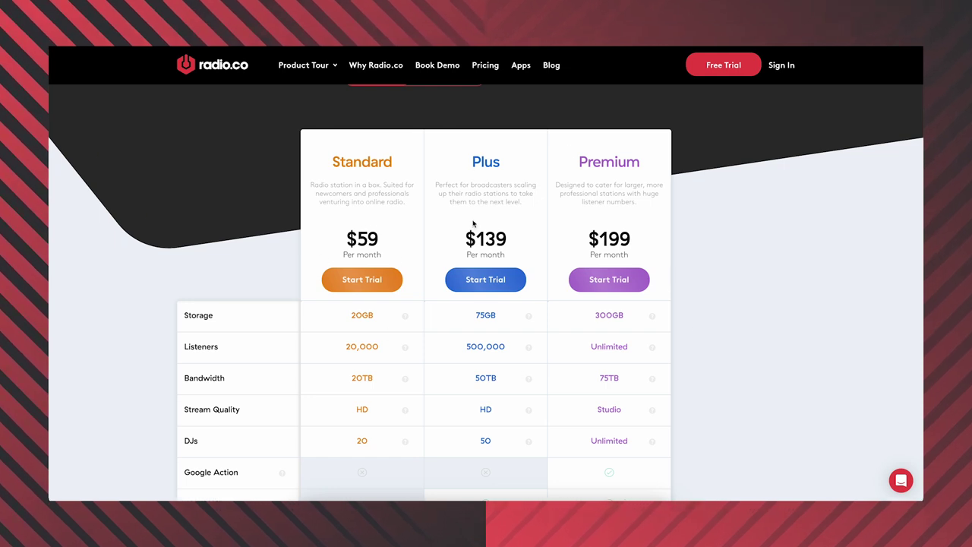
pyautogui.scroll(-2, 464, 383)
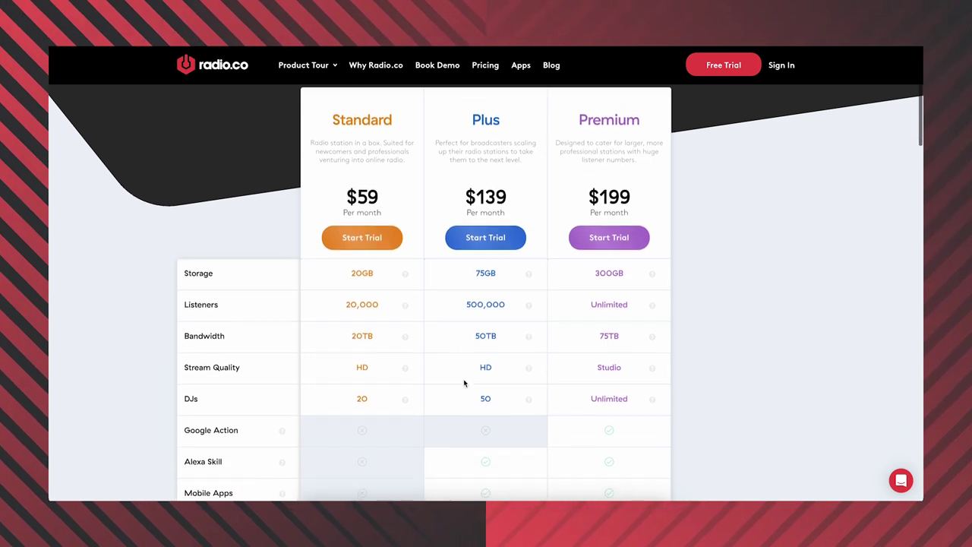
pyautogui.scroll(-2, 464, 383)
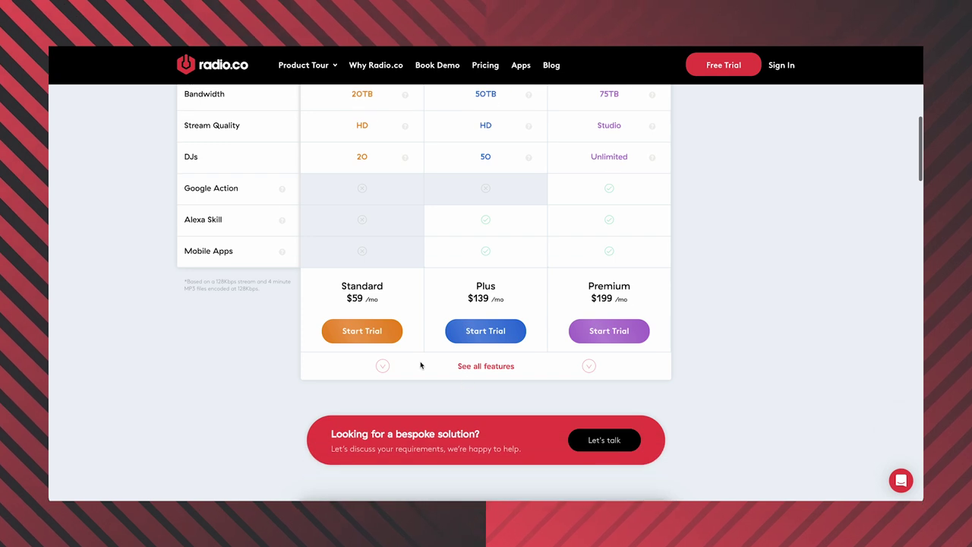
pyautogui.click(376, 333)
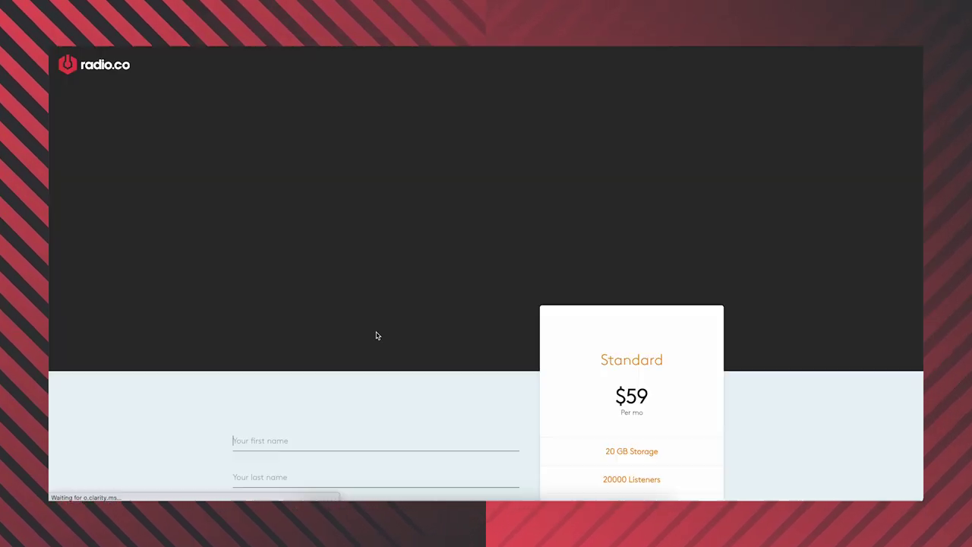
pyautogui.scroll(-5, 443, 411)
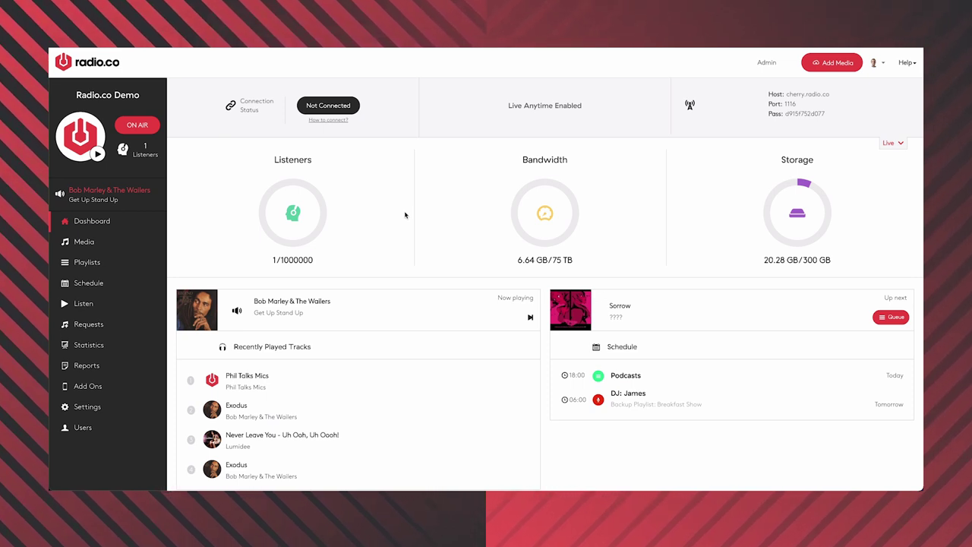
# - In the Radio.co station studio, open the track library and view the browser and FTP options for adding media
pyautogui.scroll(-1, 428, 273)
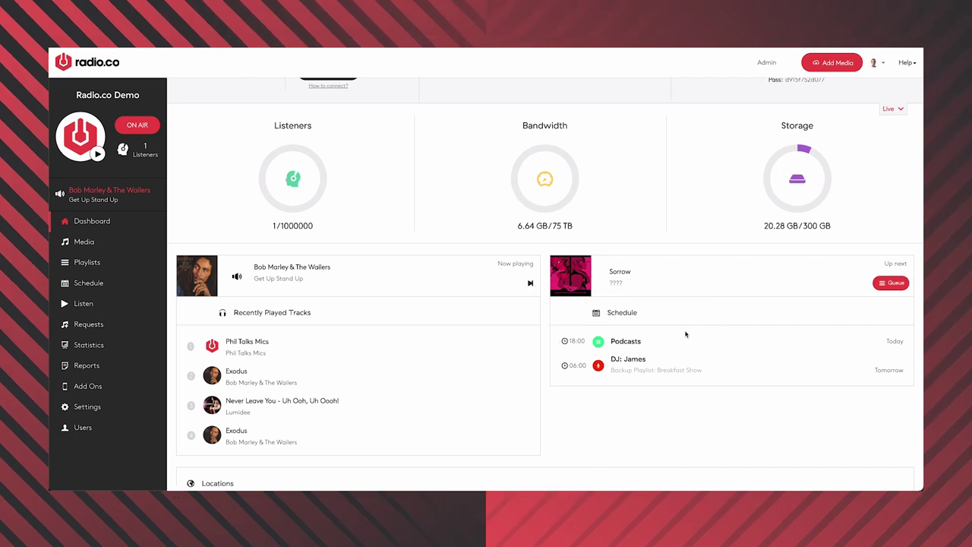
pyautogui.scroll(1, 683, 318)
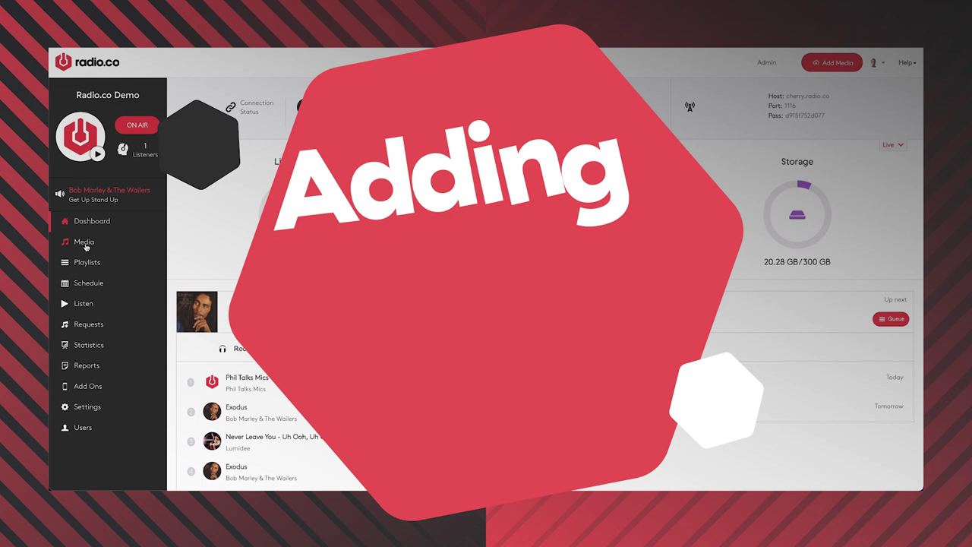
pyautogui.click(82, 243)
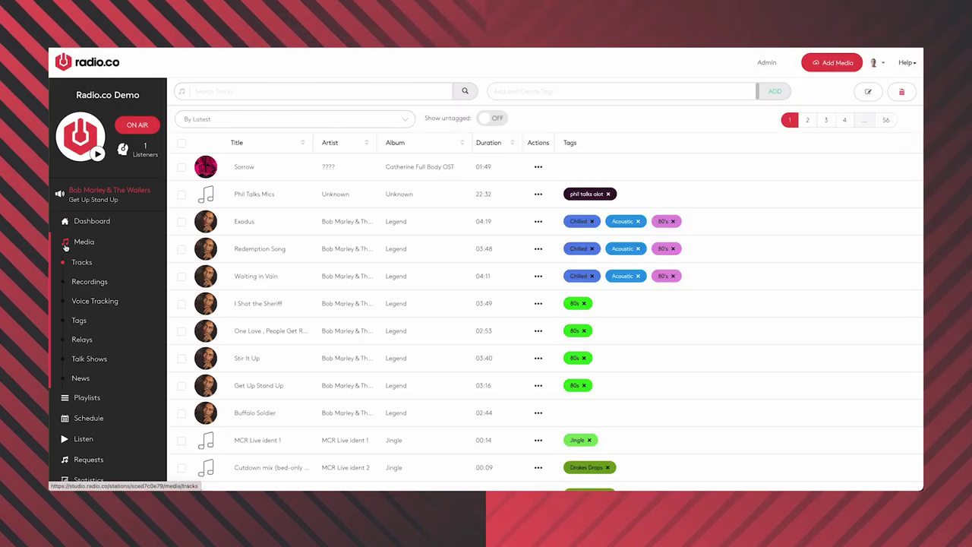
pyautogui.click(826, 67)
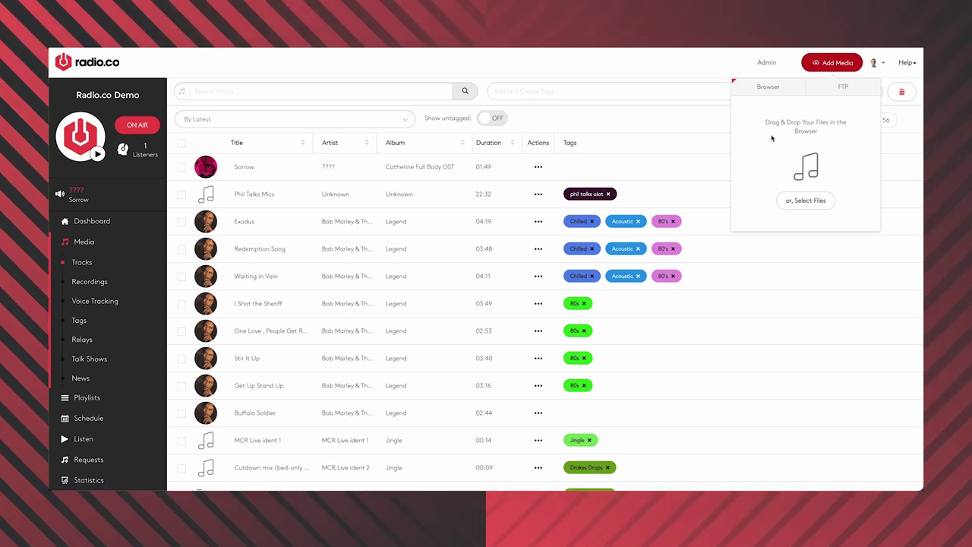
pyautogui.click(840, 95)
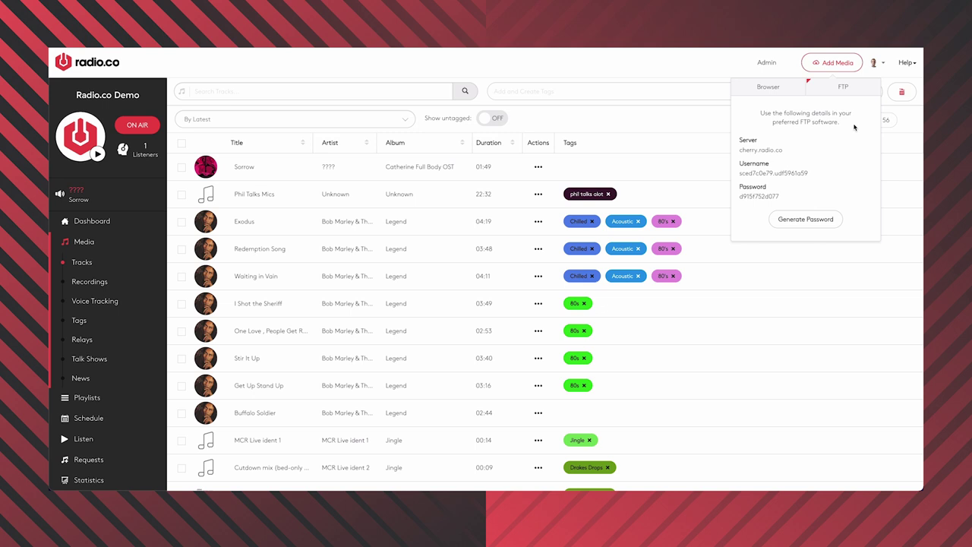
pyautogui.click(618, 123)
# - Examine the coloured tags assigned to the tracks throughout the media library list
pyautogui.scroll(-3, 626, 156)
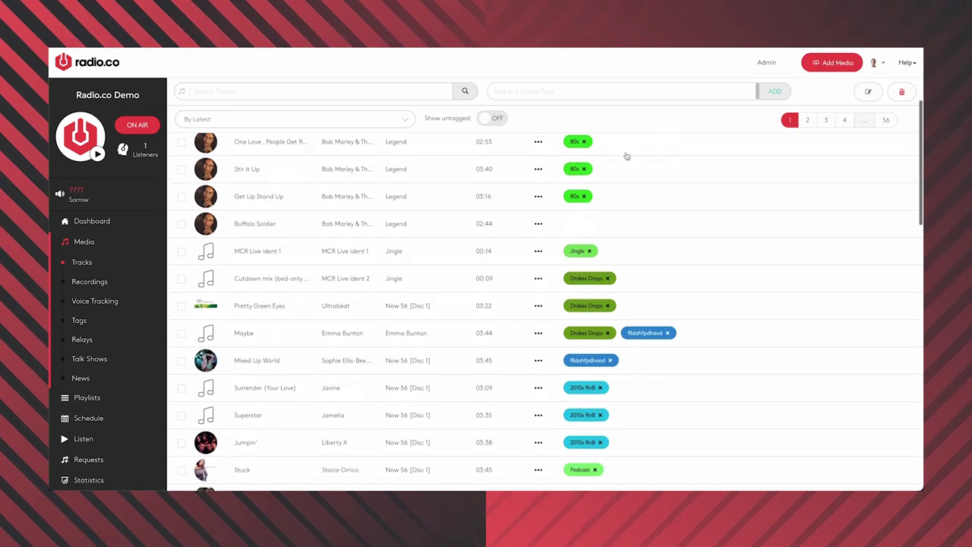
pyautogui.scroll(-4, 626, 155)
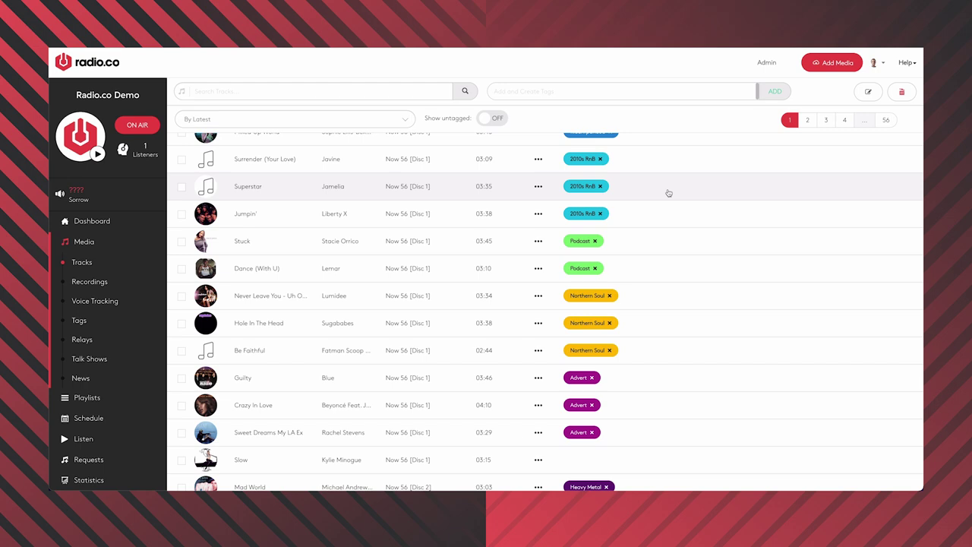
pyautogui.scroll(2, 666, 191)
pyautogui.scroll(-1, 642, 182)
pyautogui.scroll(-4, 630, 223)
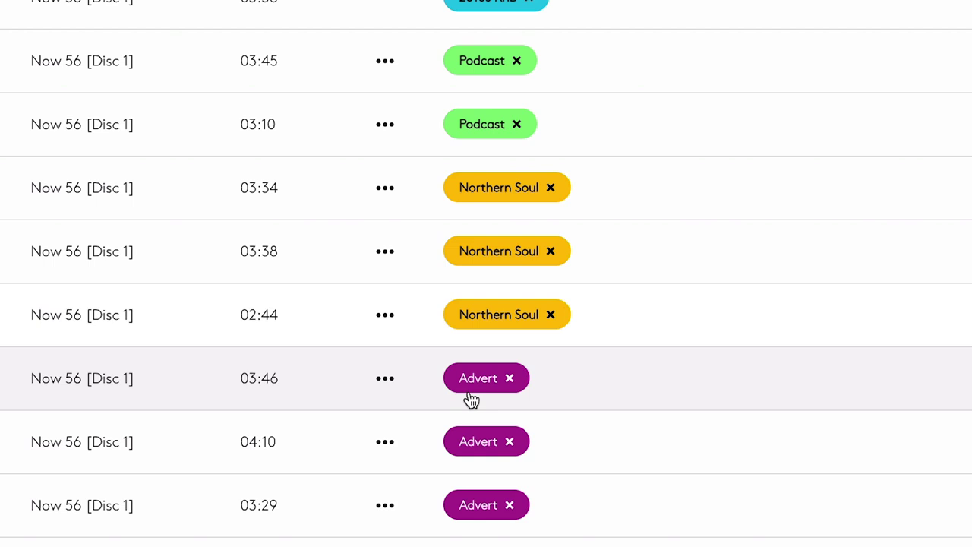
pyautogui.scroll(-1, 807, 382)
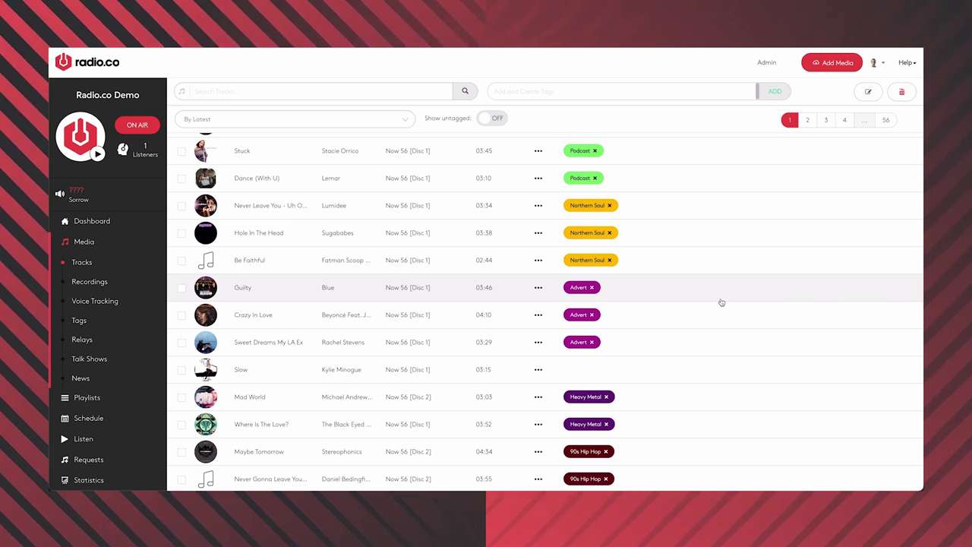
pyautogui.scroll(-3, 720, 299)
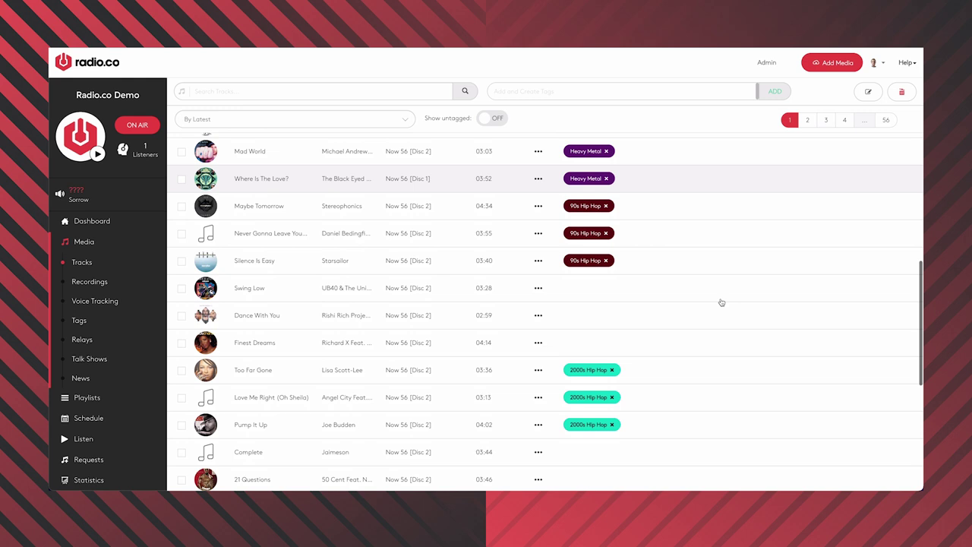
# - Add a new "Drum & Bass" tag to the tracks Swing Low, Dance With You and Finest Dreams
pyautogui.click(182, 287)
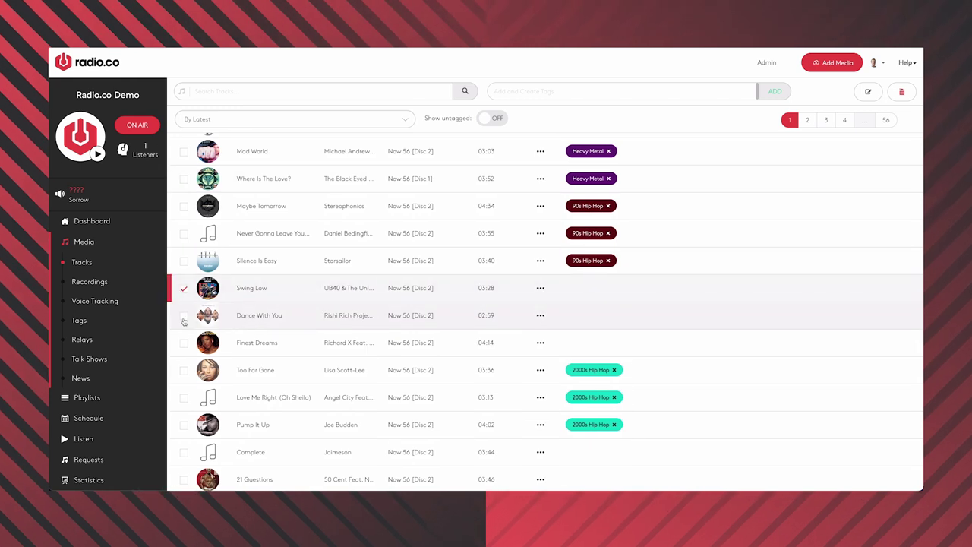
pyautogui.click(182, 316)
pyautogui.click(184, 342)
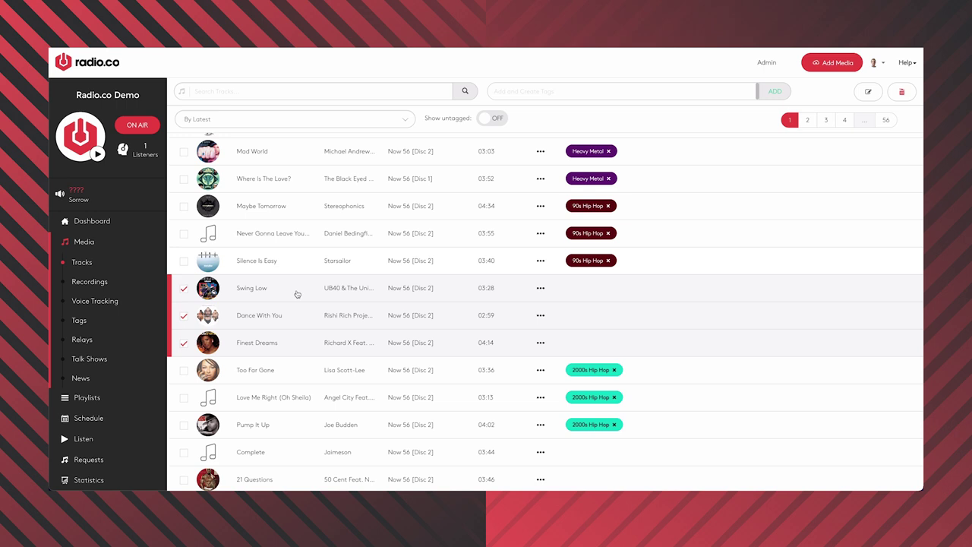
pyautogui.click(529, 90)
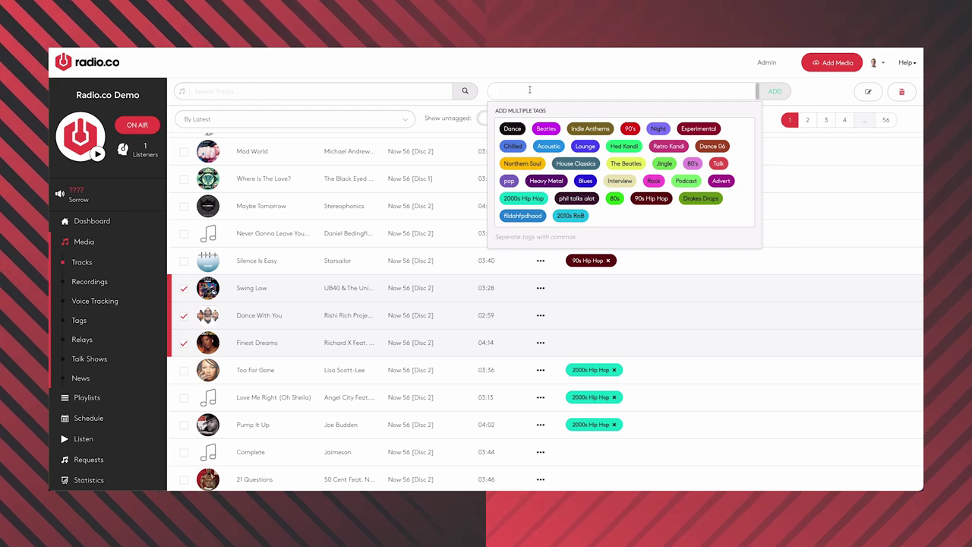
pyautogui.write('Drum ')
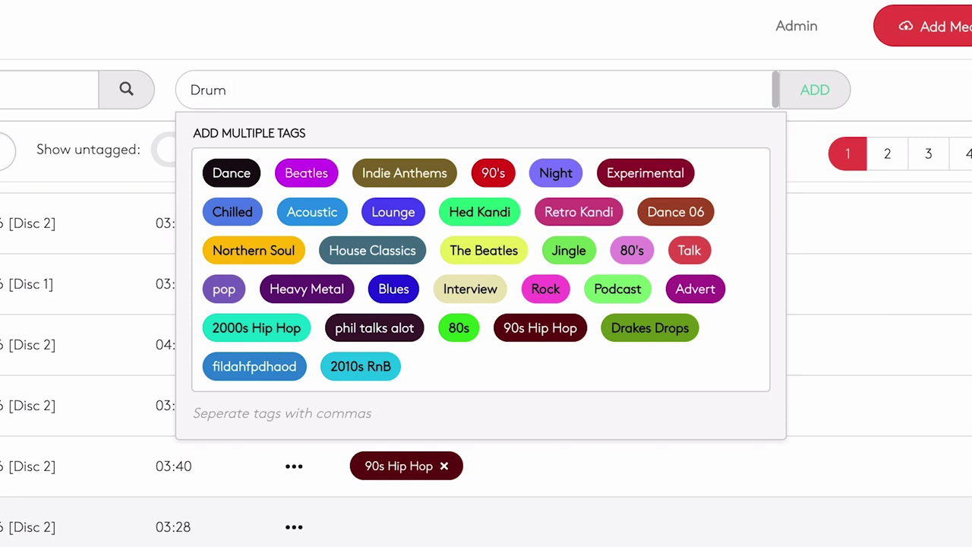
pyautogui.write('& Bass')
pyautogui.click(820, 101)
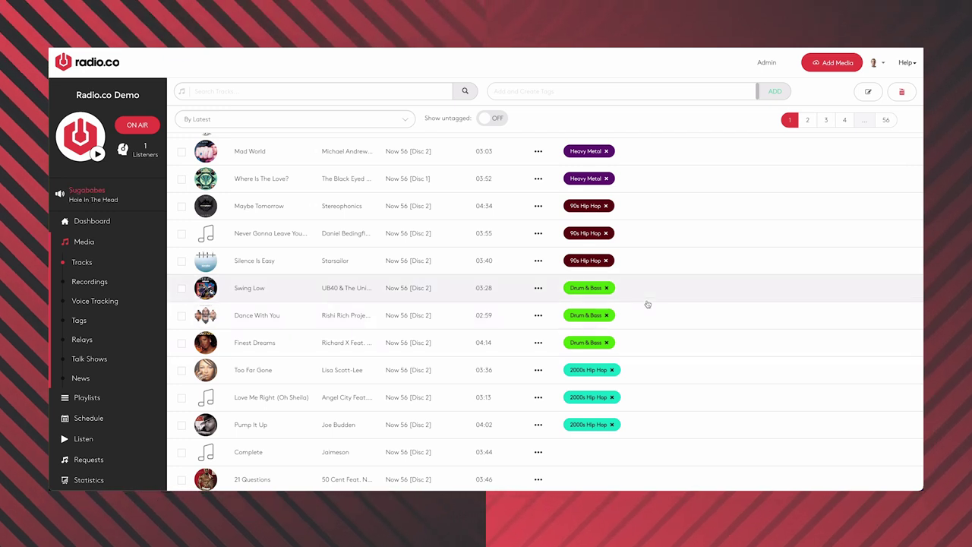
# - Find the Drum & Bass tag in the station's tag list and display the tracks assigned to it
pyautogui.click(77, 324)
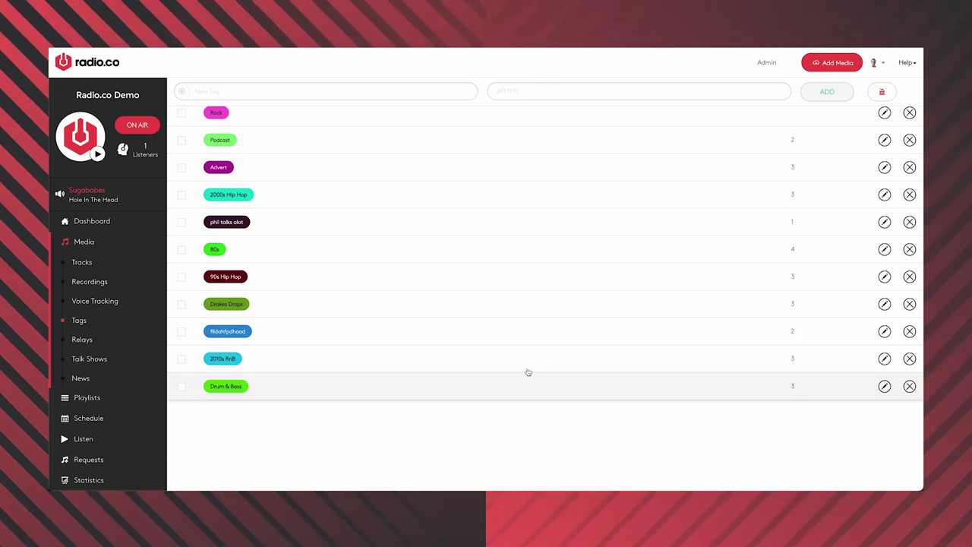
pyautogui.scroll(1, 794, 392)
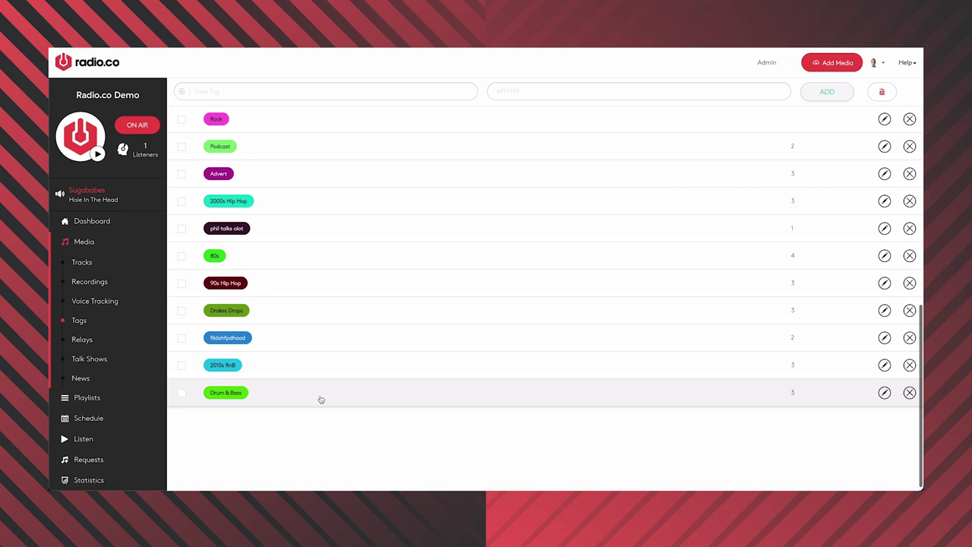
pyautogui.click(226, 393)
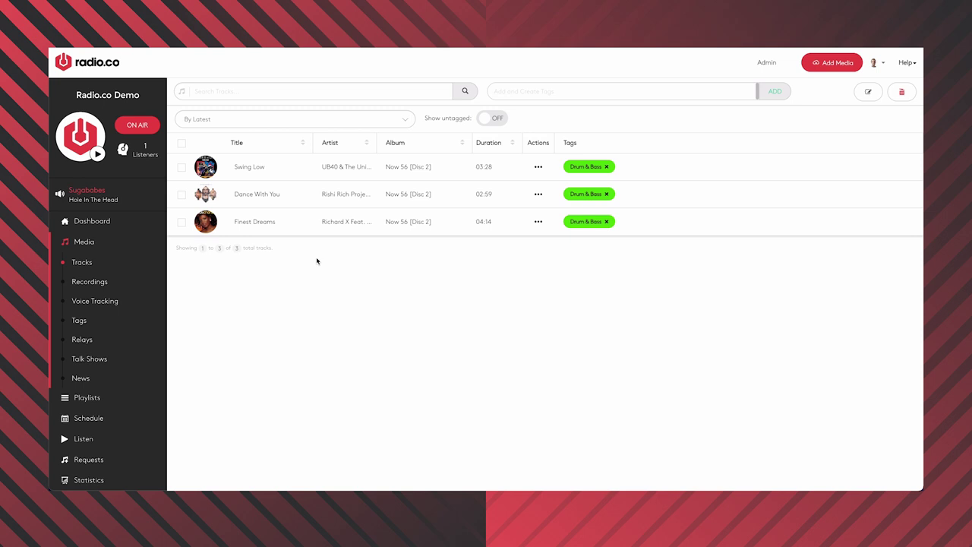
# - Open the station's recordings and view the available actions for the 12:00-13.02.2023 recording, then dismiss them
pyautogui.click(100, 286)
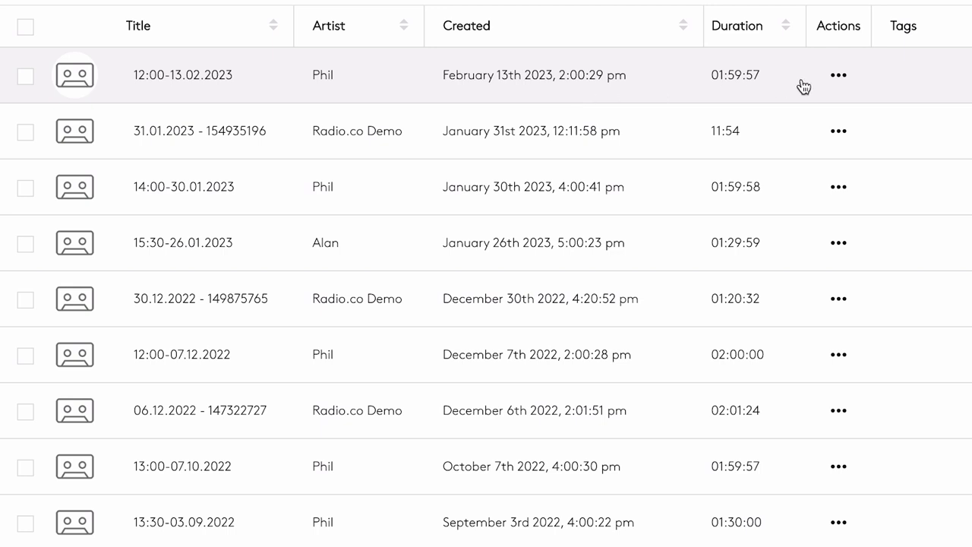
pyautogui.click(839, 75)
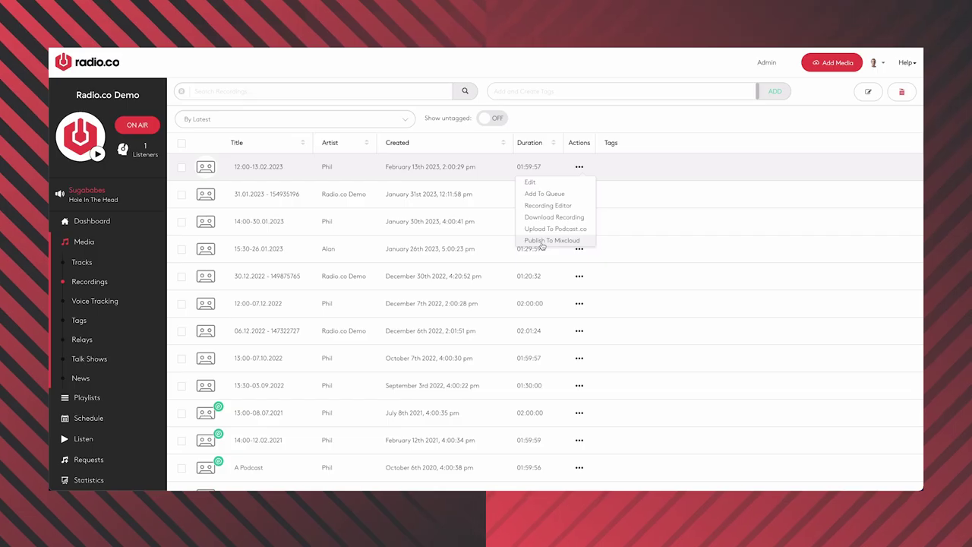
pyautogui.click(542, 120)
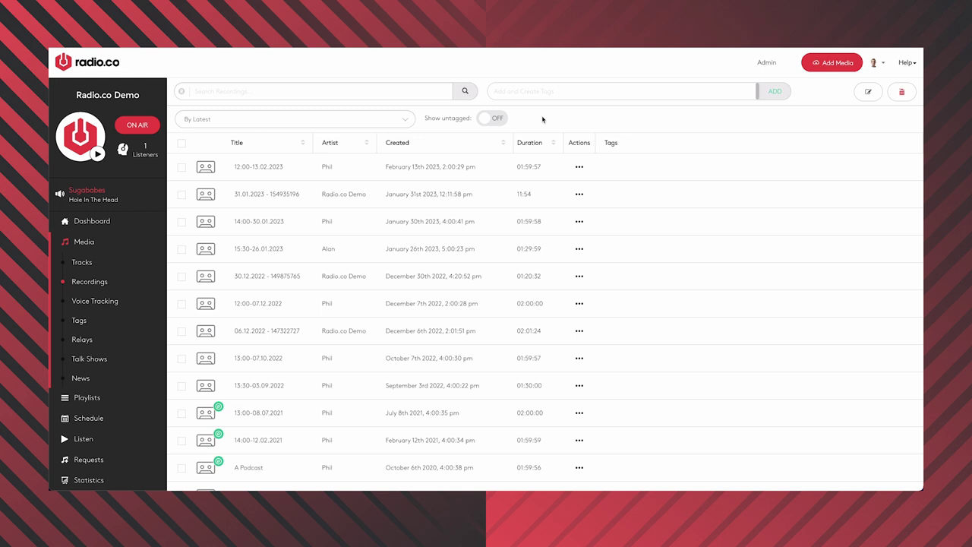
# - Record a new voice track using the default Scarlett 2i2 USB input device, and stop the recording
pyautogui.click(111, 305)
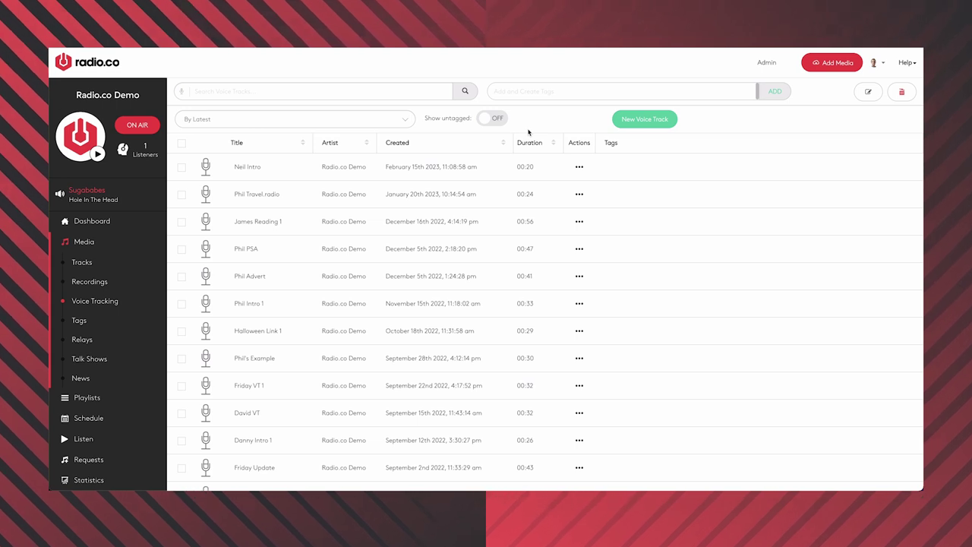
pyautogui.click(642, 122)
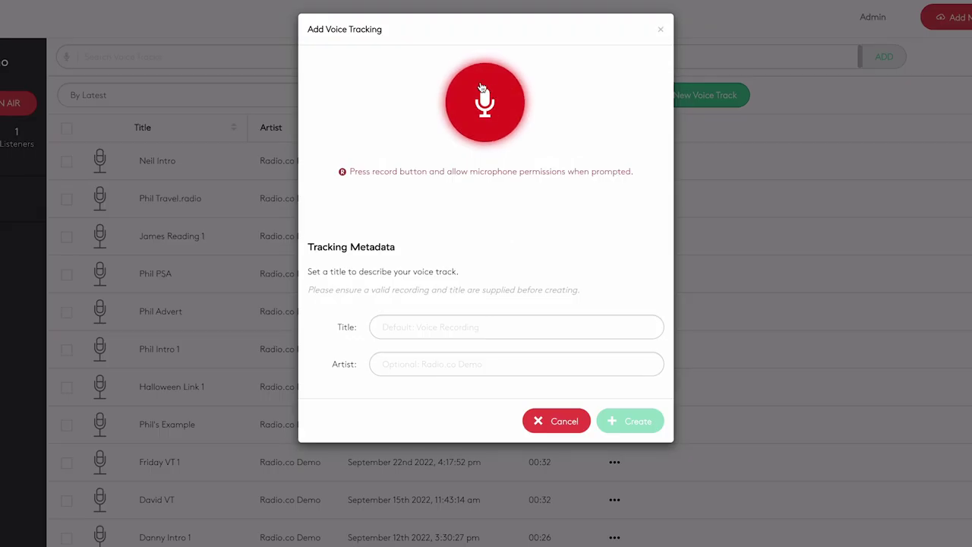
pyautogui.click(481, 87)
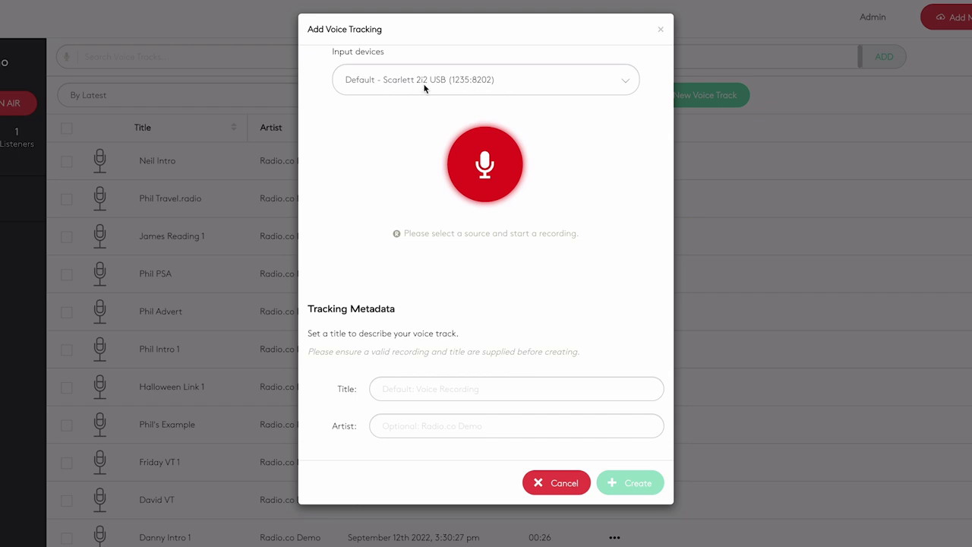
pyautogui.click(484, 162)
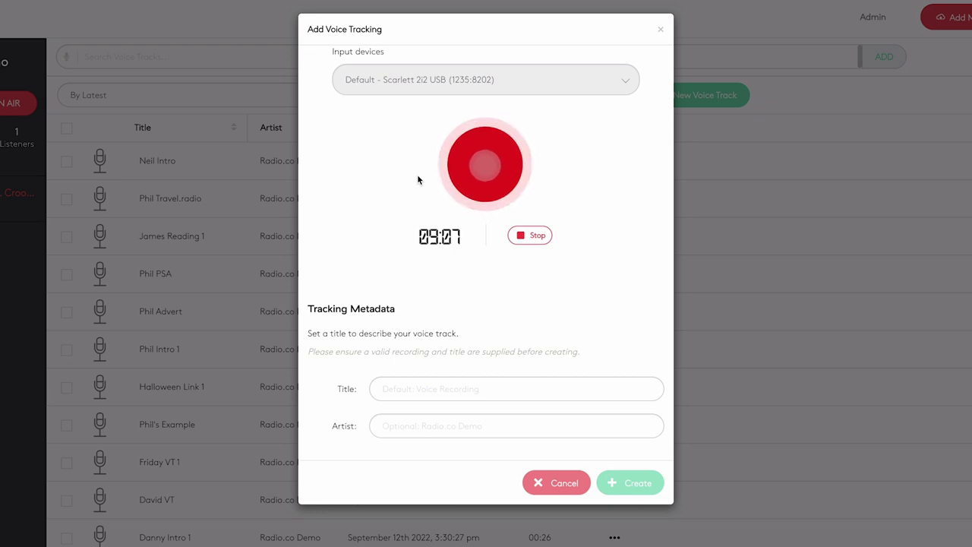
pyautogui.click(531, 238)
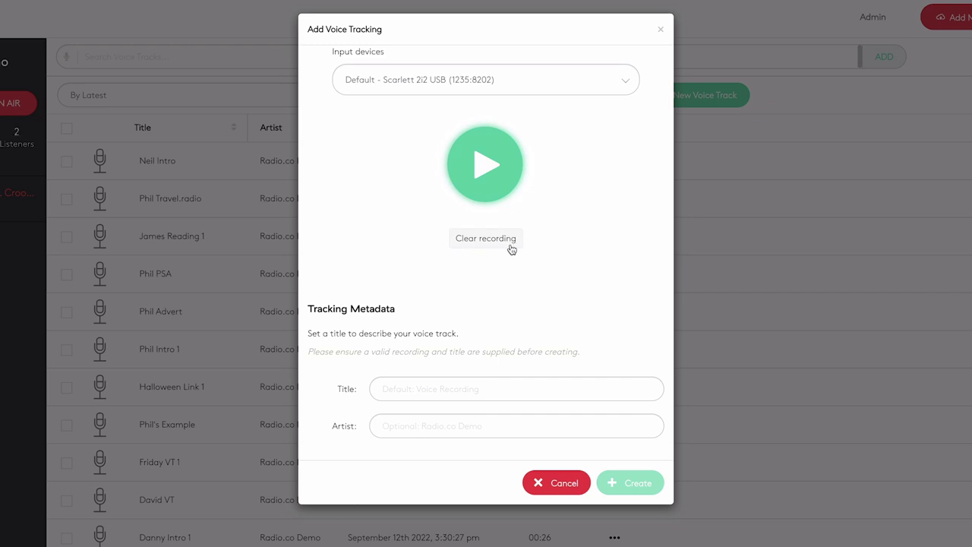
# - Title the voice track with the presenter's first name followed by "Intro - Rambling" and create it
pyautogui.click(414, 392)
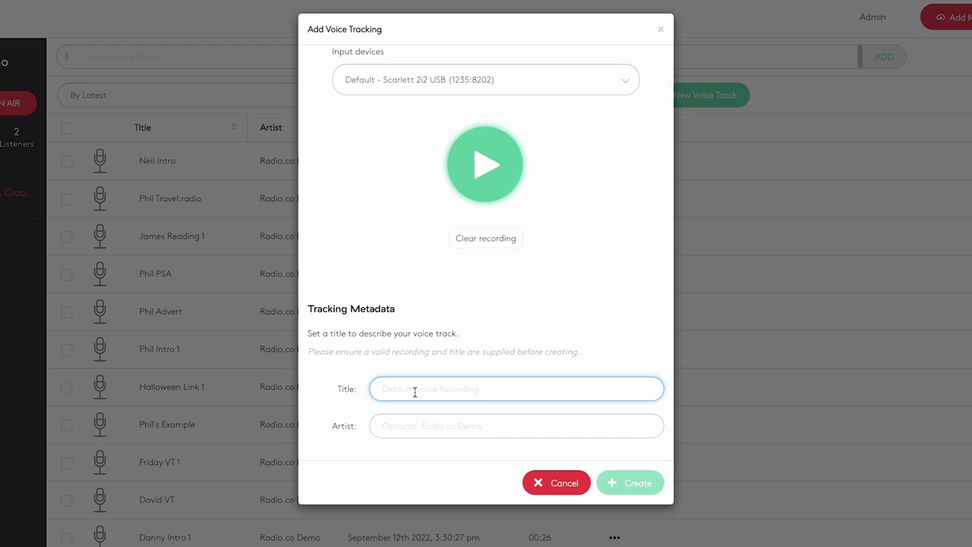
pyautogui.write('P')
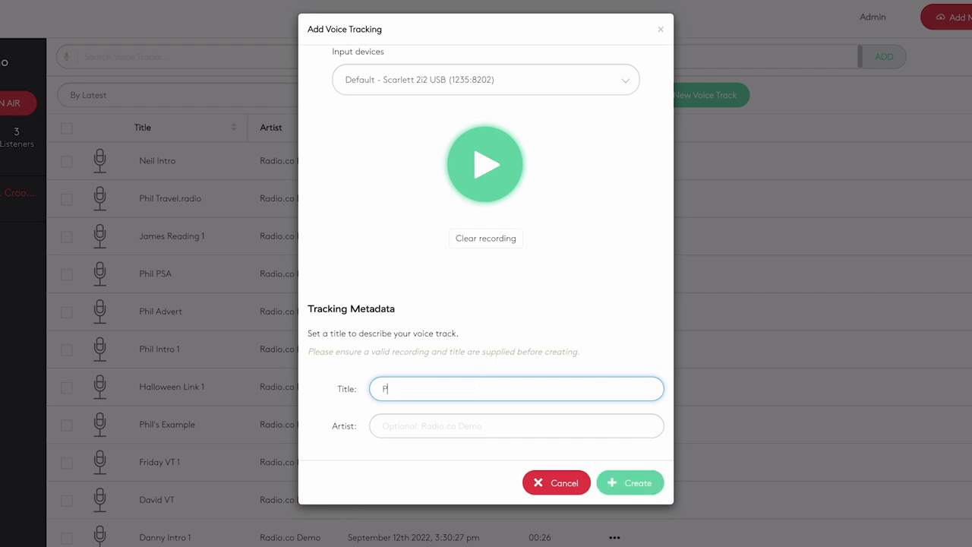
pyautogui.write('hil Intro - Rambling')
pyautogui.click(636, 484)
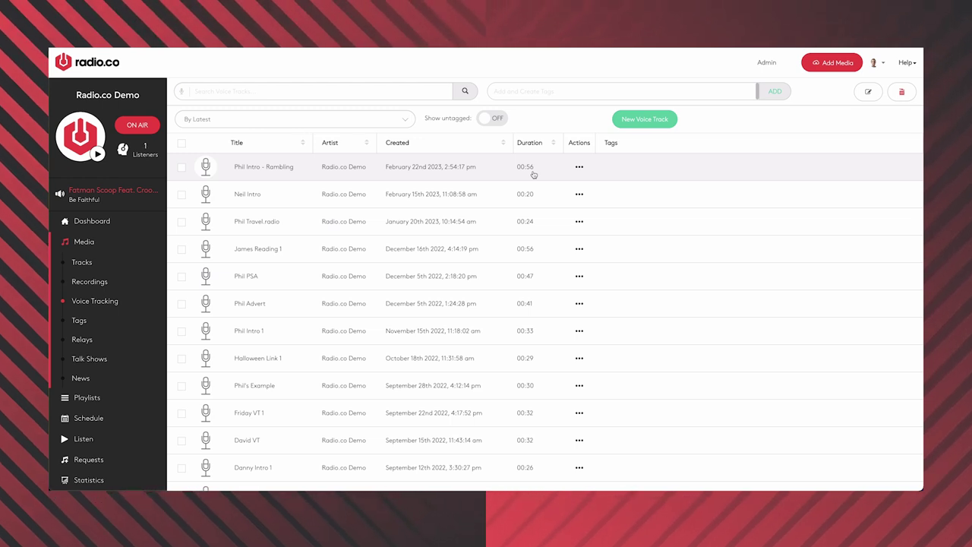
# - View the station's relays, then open and cancel a session for the last pending talk show while reviewing the completed talks
pyautogui.click(82, 340)
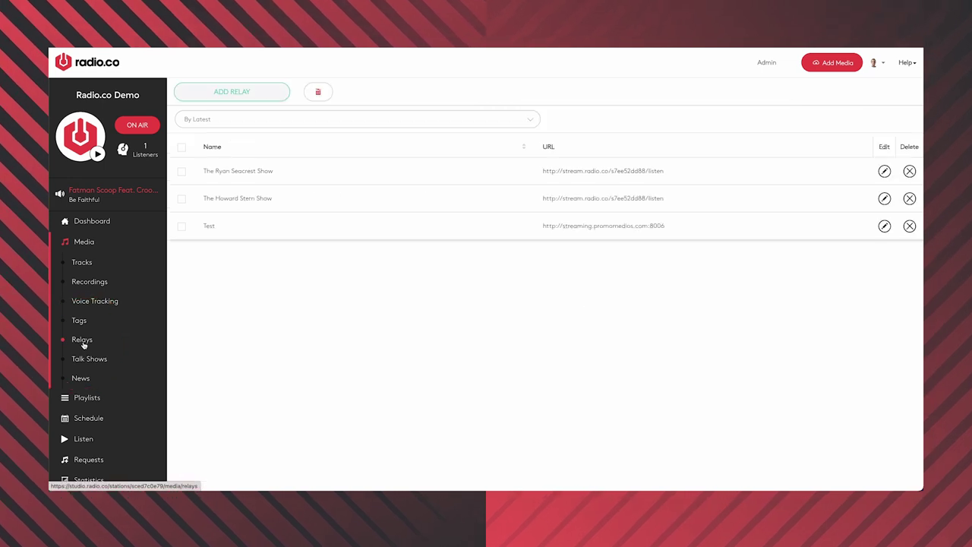
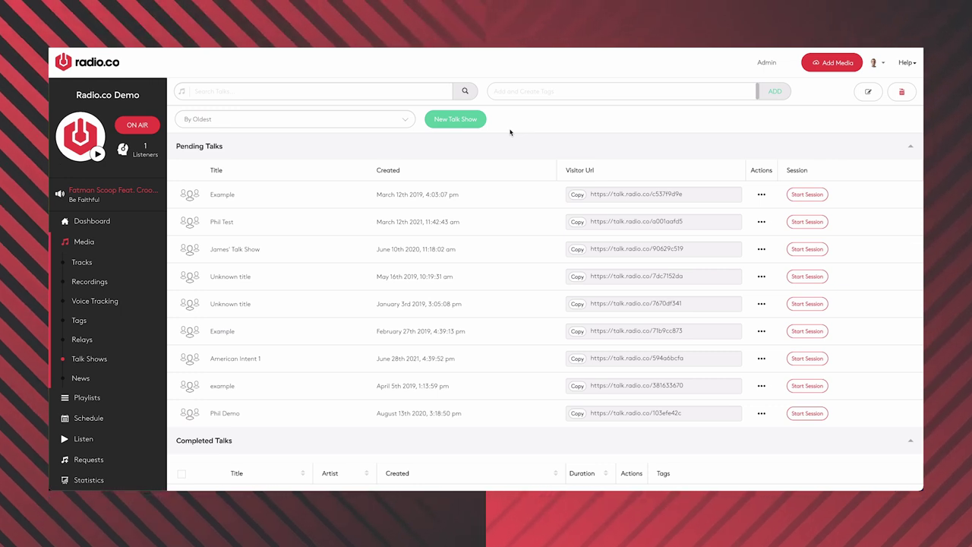
pyautogui.scroll(-1, 291, 364)
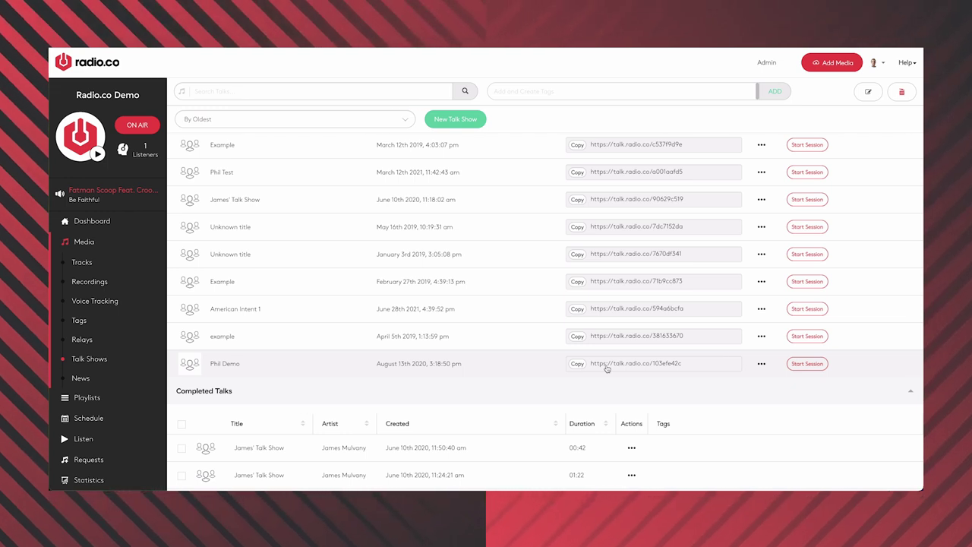
pyautogui.click(808, 363)
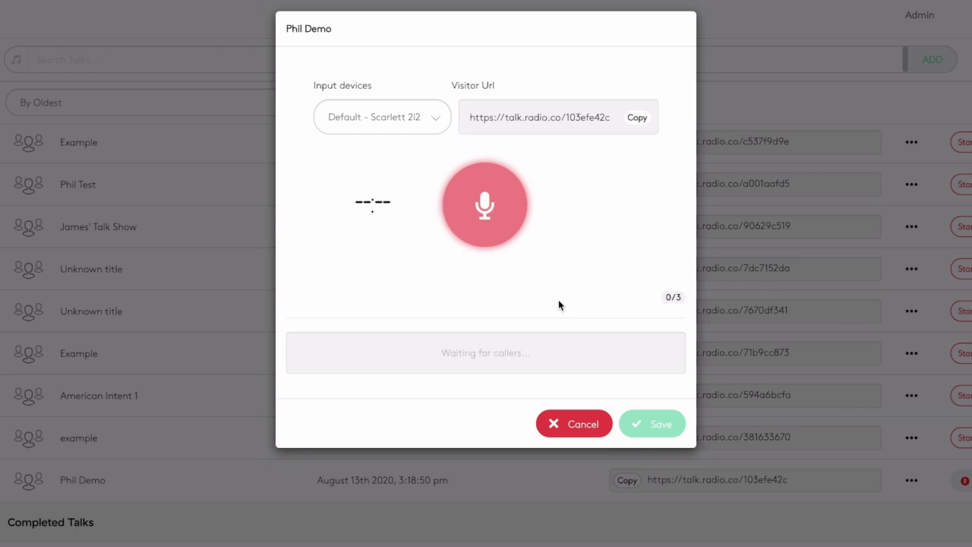
pyautogui.click(583, 425)
pyautogui.click(545, 378)
pyautogui.scroll(-2, 496, 420)
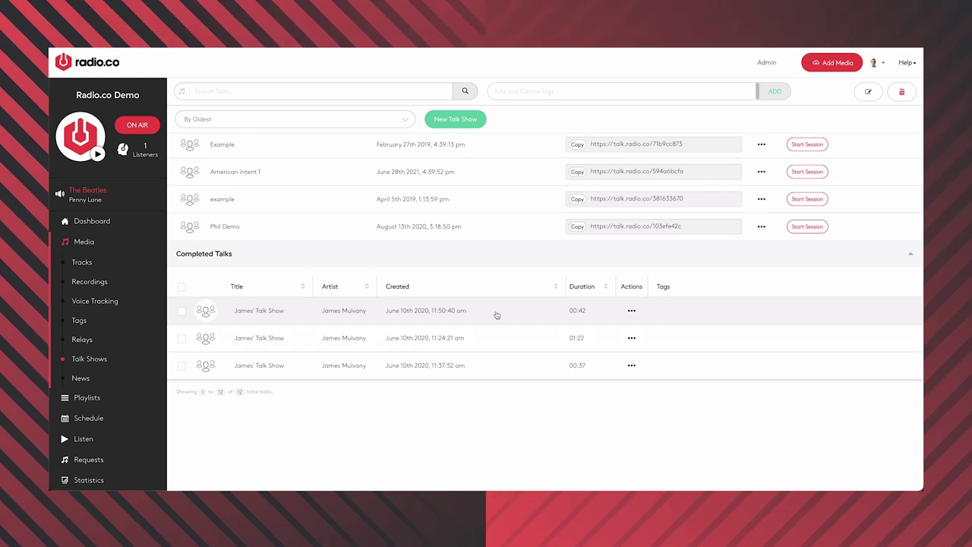
# - Open the station's news bulletin settings and view the news source URL without changing it
pyautogui.click(78, 384)
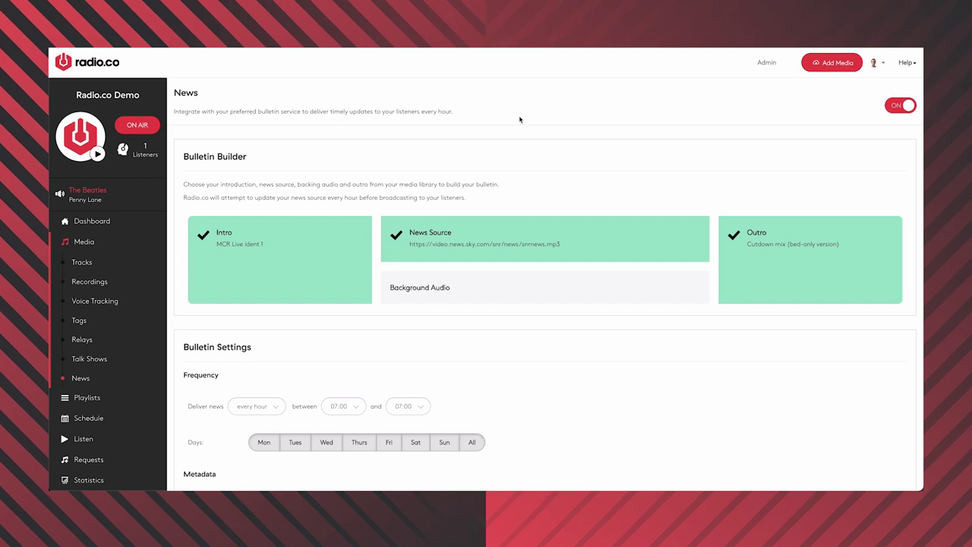
pyautogui.click(572, 233)
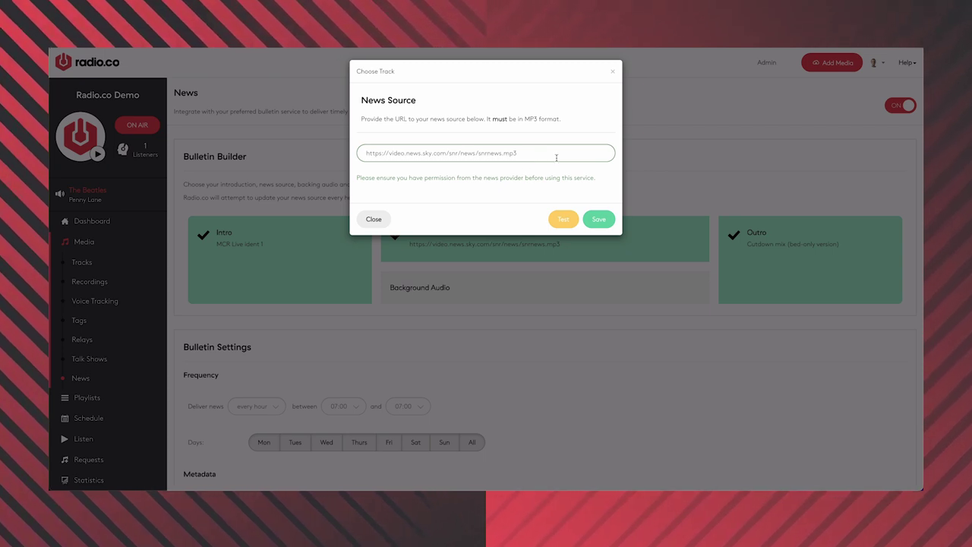
pyautogui.click(373, 221)
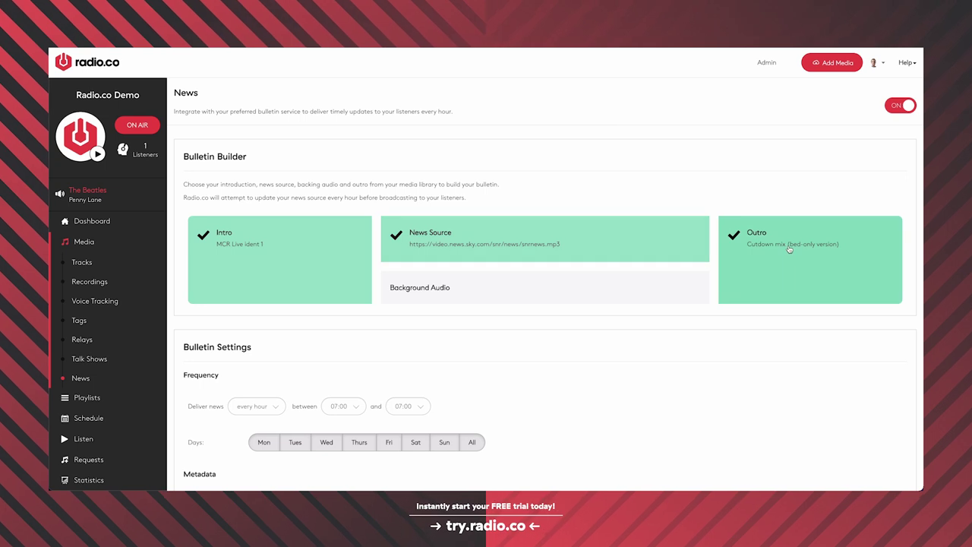
# - Set the end time of the hourly news delivery to 10:00 and toggle Friday among the delivery days
pyautogui.scroll(-3, 553, 119)
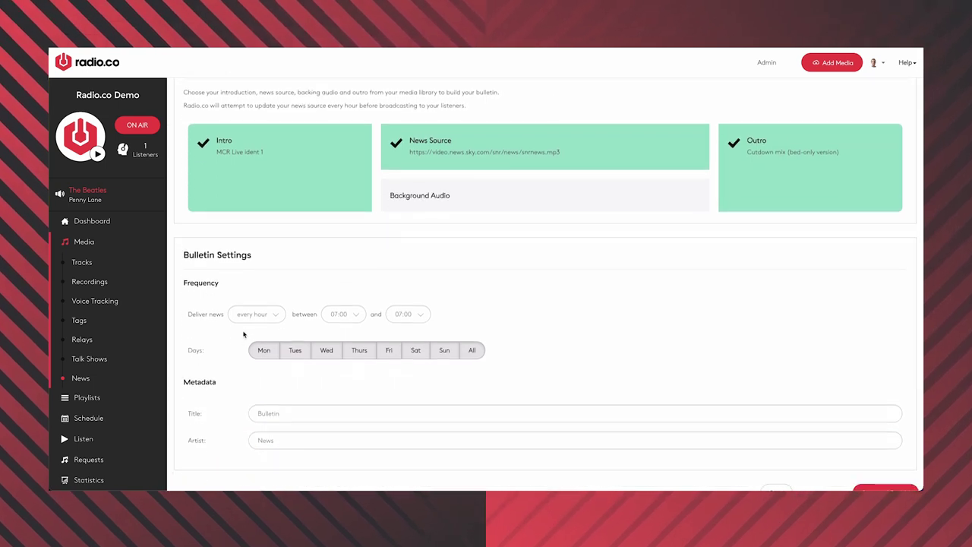
pyautogui.scroll(1, 245, 325)
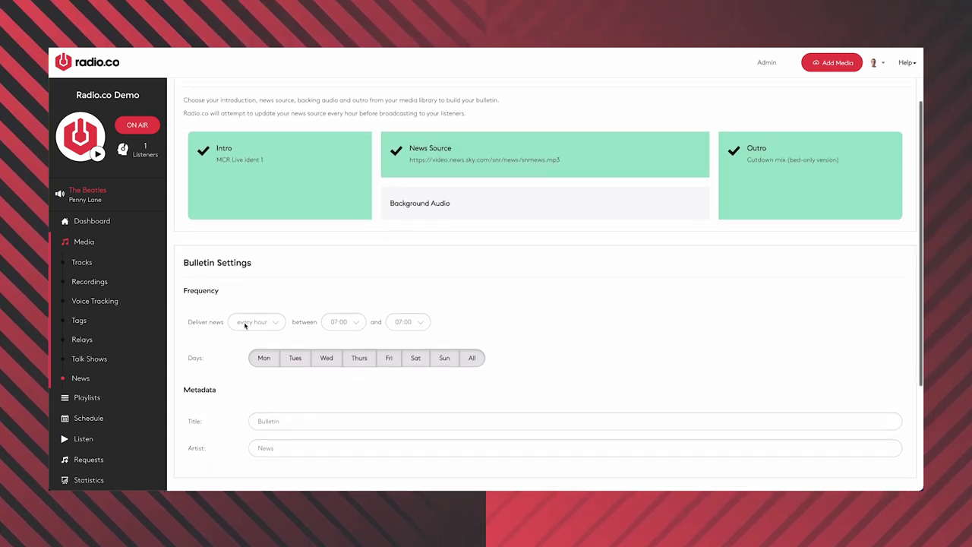
pyautogui.click(411, 324)
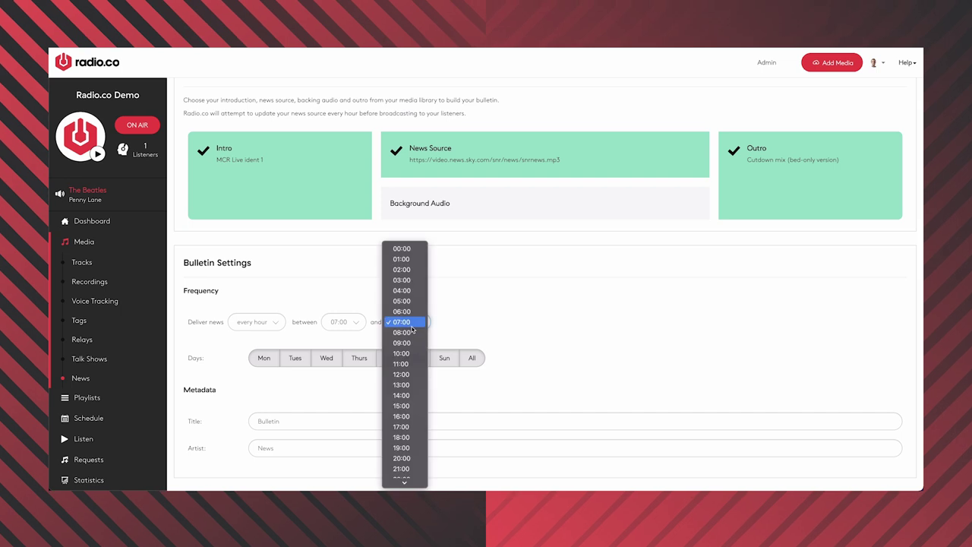
pyautogui.click(404, 354)
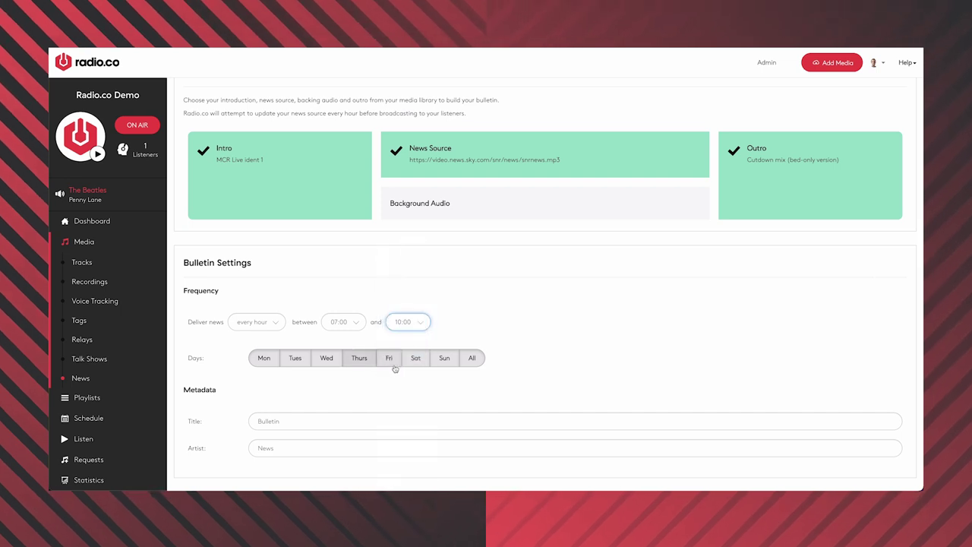
pyautogui.click(391, 359)
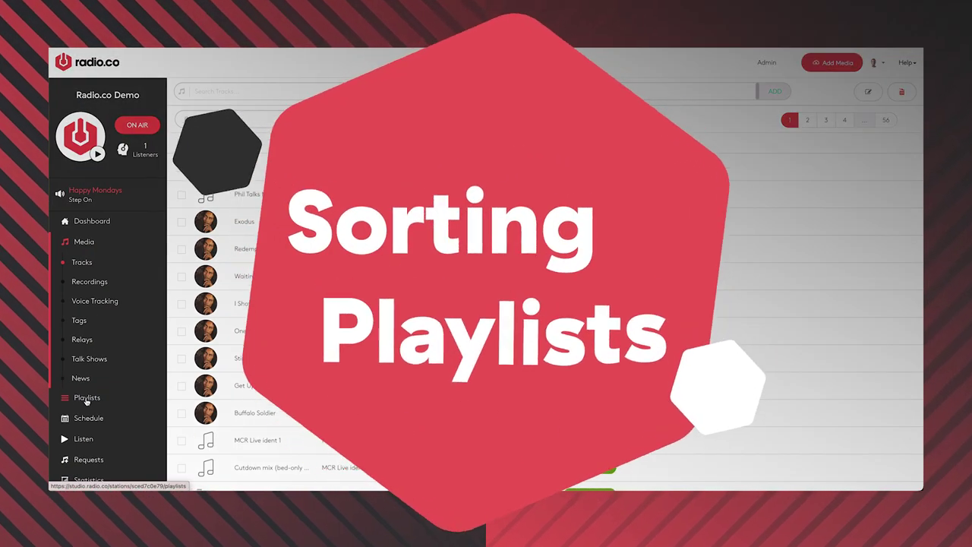
# - View the station's playlists, then examine the morning and evening events scheduled across the current week's calendar
pyautogui.click(87, 398)
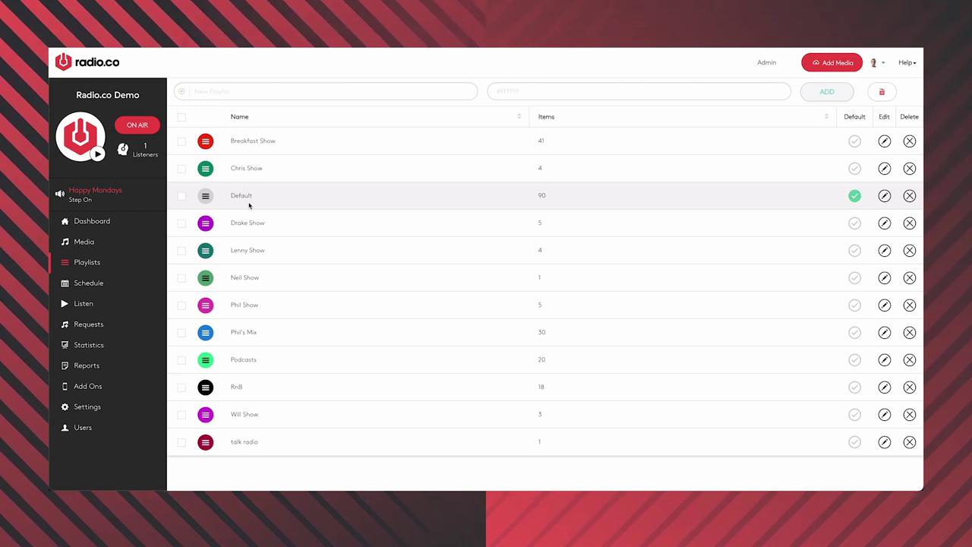
pyautogui.click(91, 285)
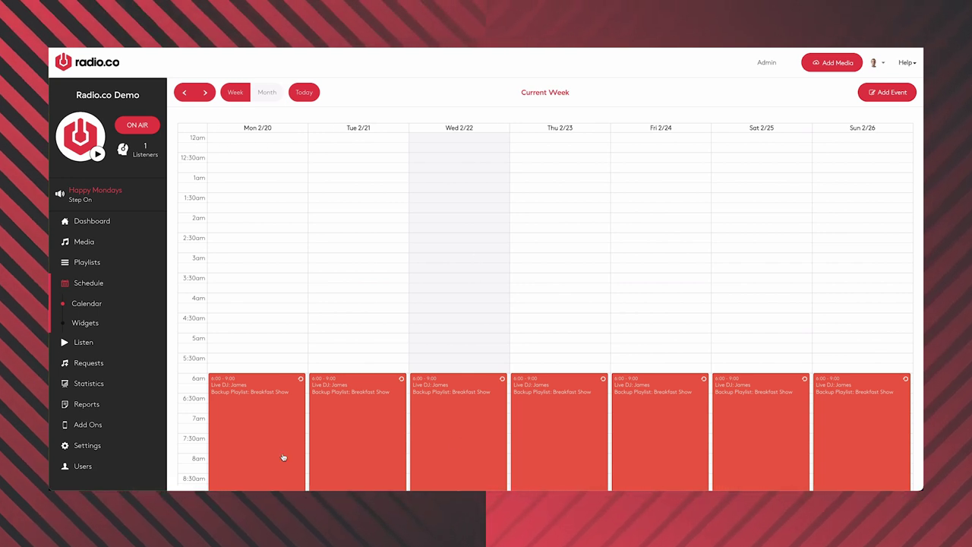
pyautogui.scroll(-3, 498, 322)
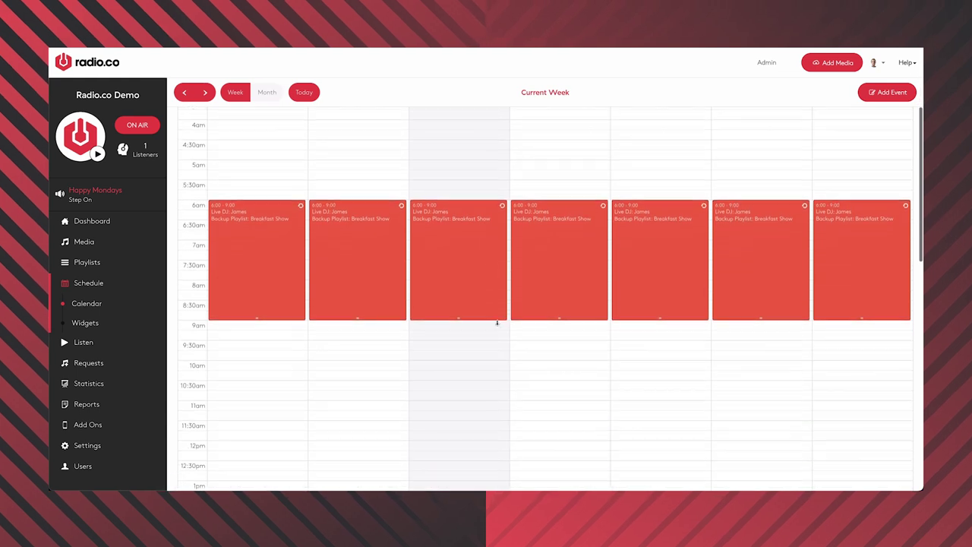
pyautogui.scroll(-3, 352, 276)
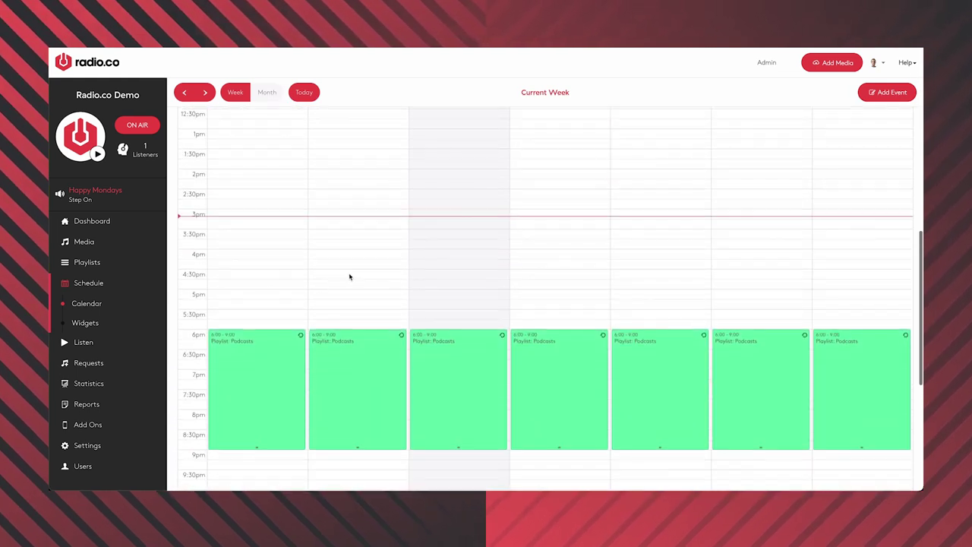
pyautogui.scroll(3, 444, 288)
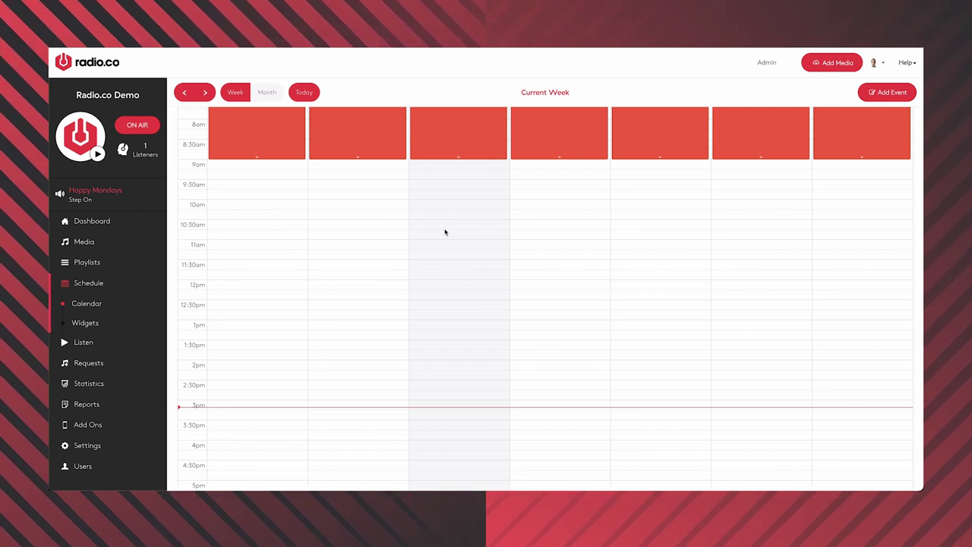
pyautogui.scroll(-2, 445, 232)
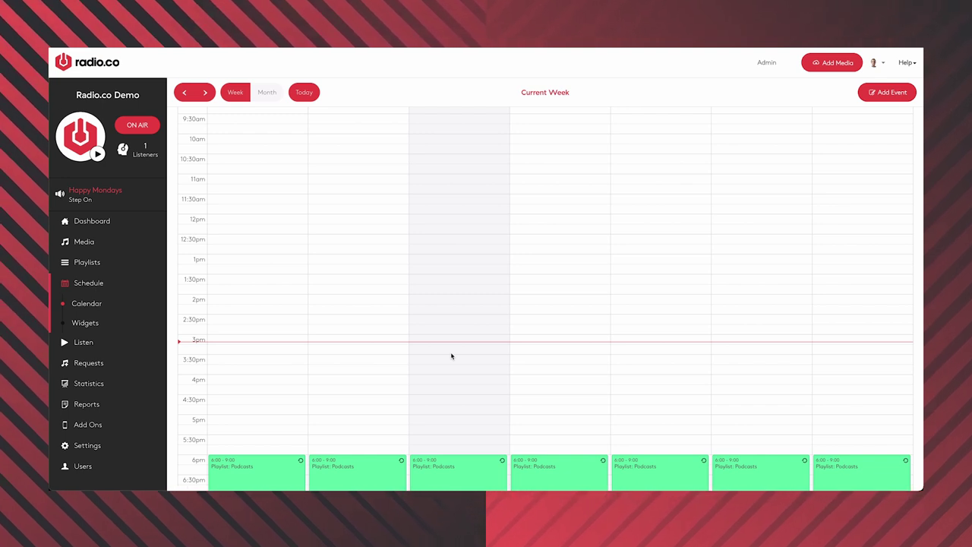
pyautogui.scroll(4, 449, 296)
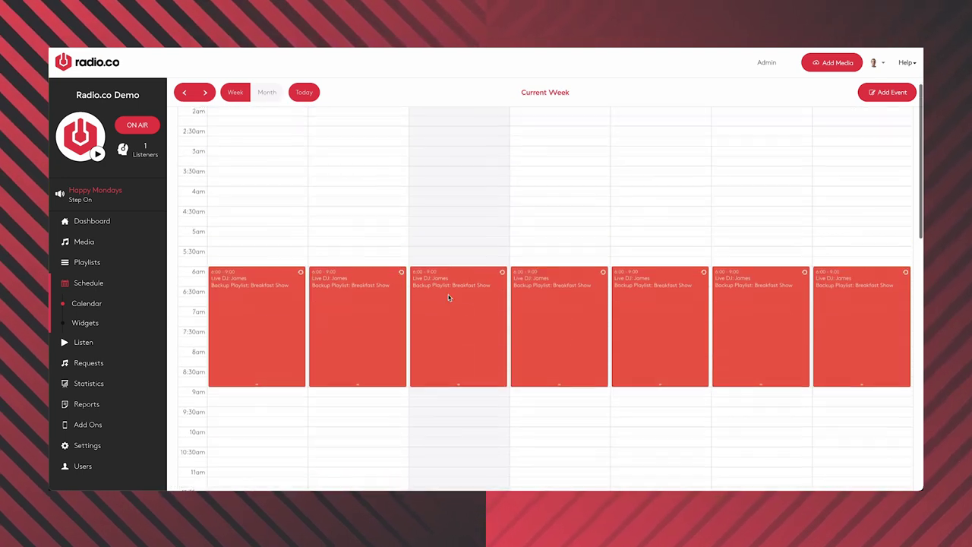
pyautogui.scroll(-2, 449, 299)
pyautogui.scroll(-5, 448, 298)
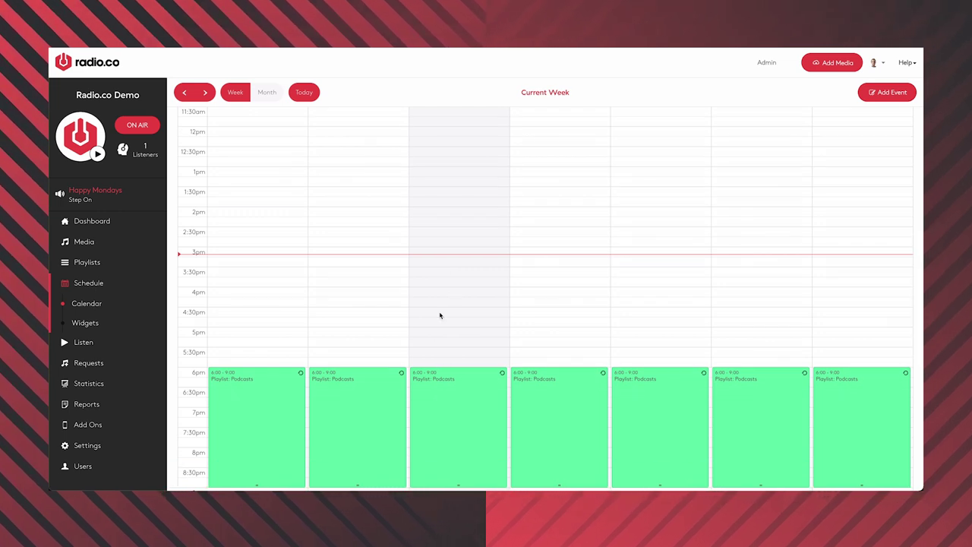
pyautogui.scroll(-3, 440, 315)
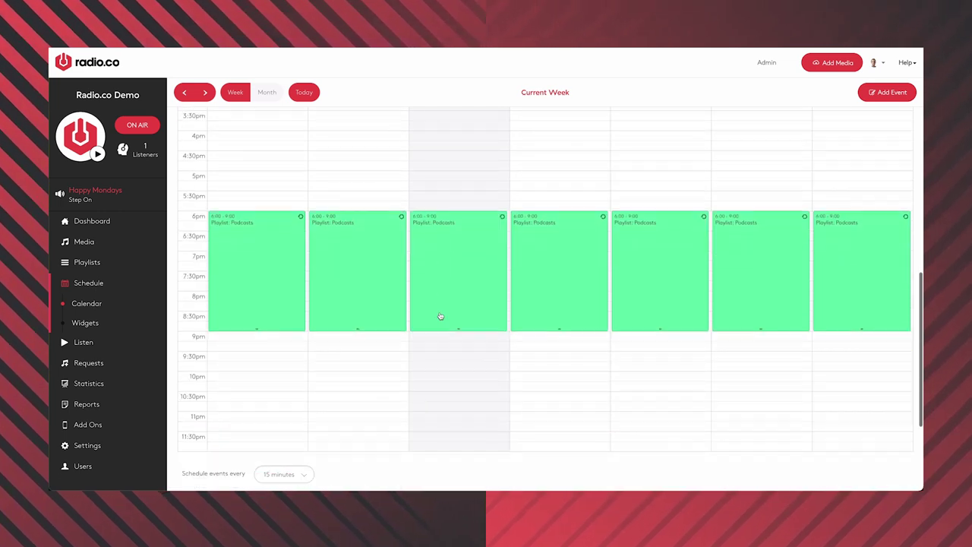
pyautogui.scroll(3, 432, 345)
pyautogui.scroll(7, 432, 345)
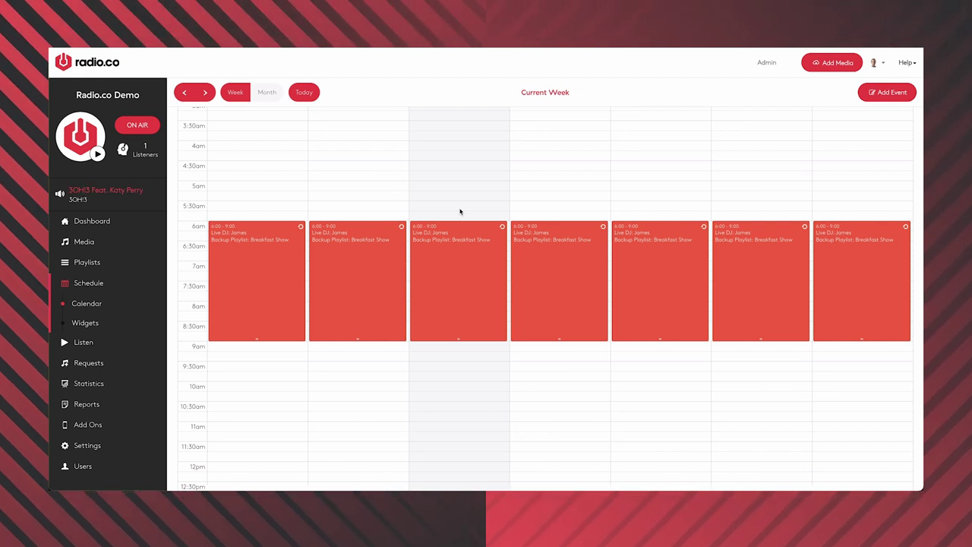
# - Create a playlist named "Phil's Thursday Trax" with the blue colour #5e73de
pyautogui.click(94, 263)
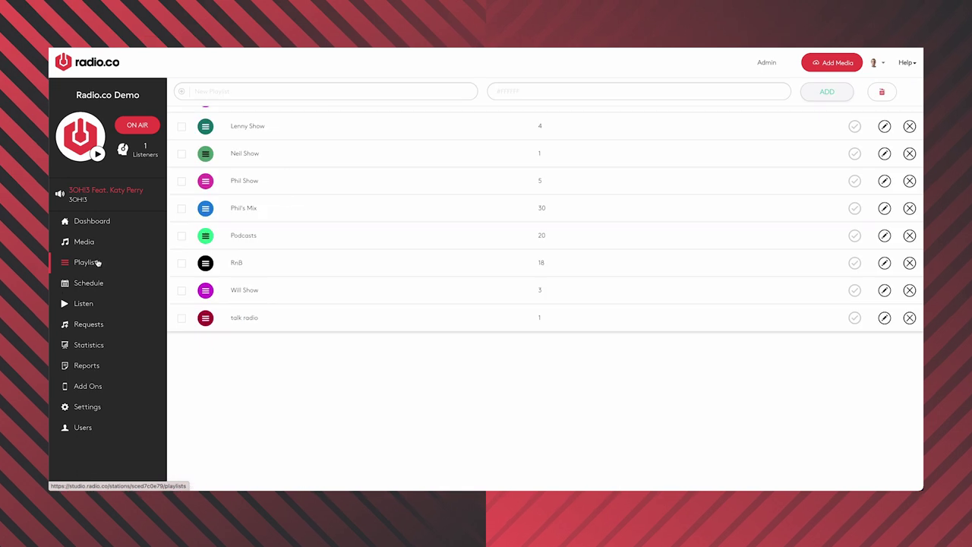
pyautogui.scroll(3, 322, 188)
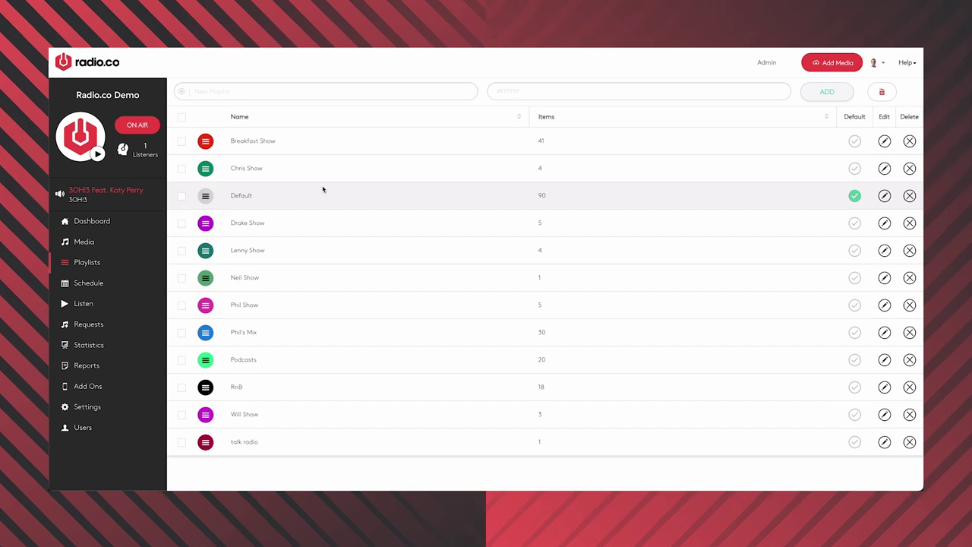
pyautogui.click(257, 96)
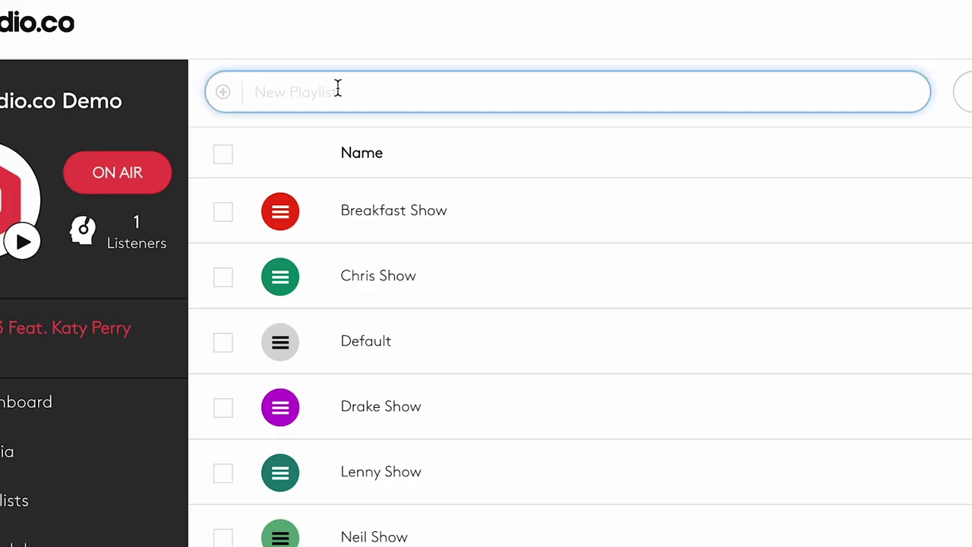
pyautogui.write("Phil's Thursday Trax")
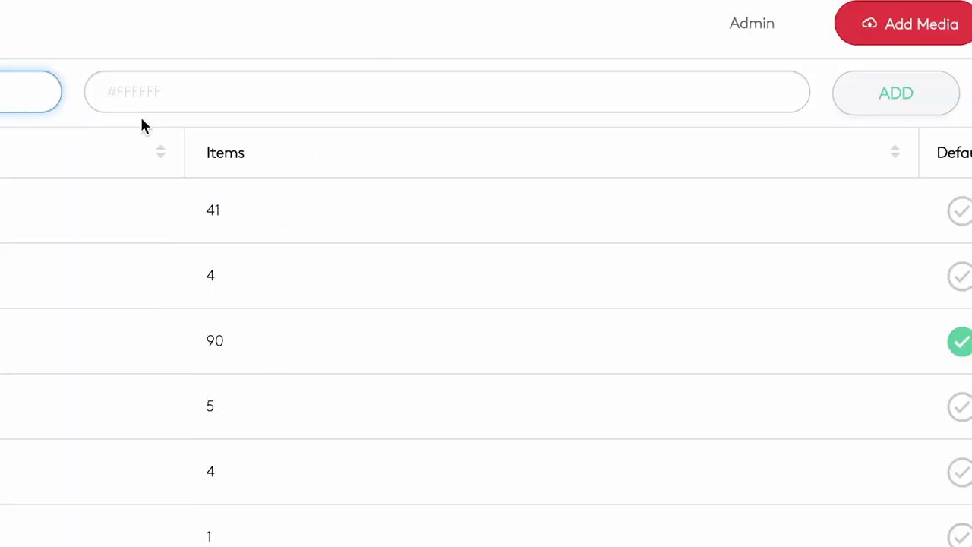
pyautogui.click(317, 98)
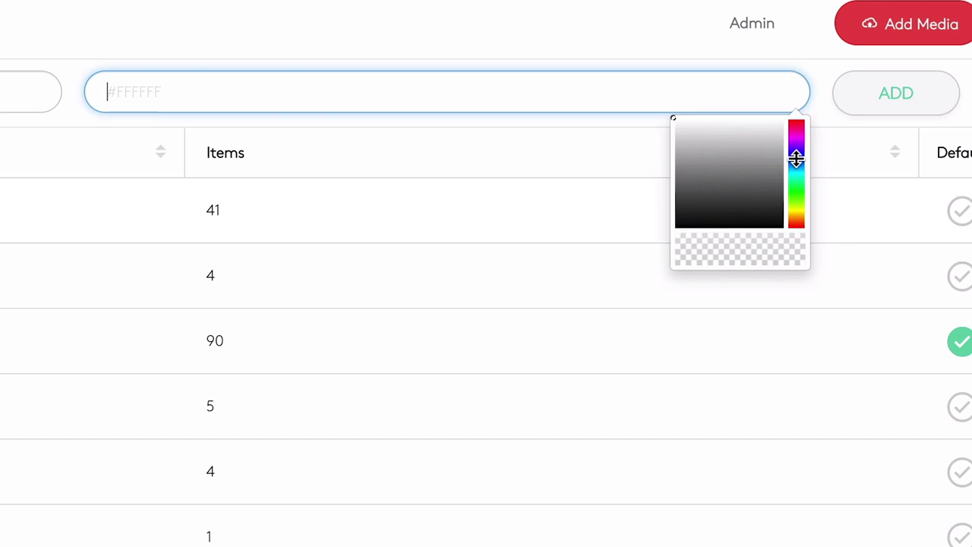
pyautogui.click(794, 159)
pyautogui.click(736, 134)
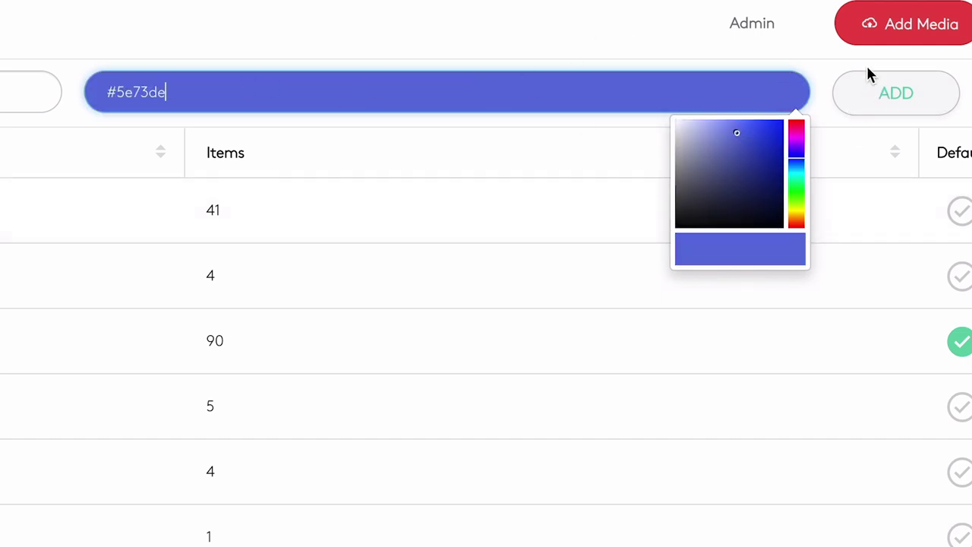
pyautogui.click(897, 93)
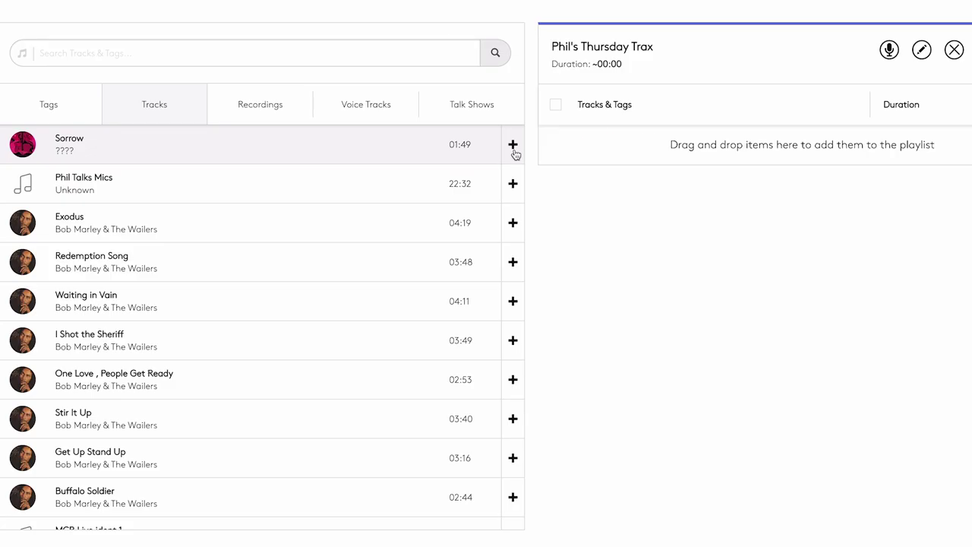
# - Add the tracks Sorrow, Phil Talks Mics, Exodus, Redemption Song, Waiting in Vain and I Shot the Sheriff to the playlist
pyautogui.click(513, 144)
pyautogui.click(513, 184)
pyautogui.click(512, 222)
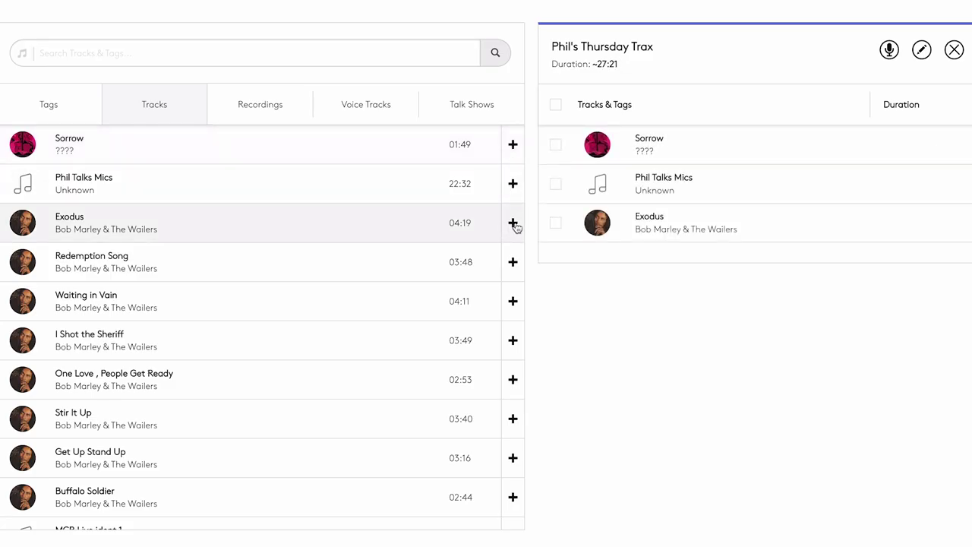
pyautogui.click(513, 262)
pyautogui.click(512, 301)
pyautogui.click(514, 341)
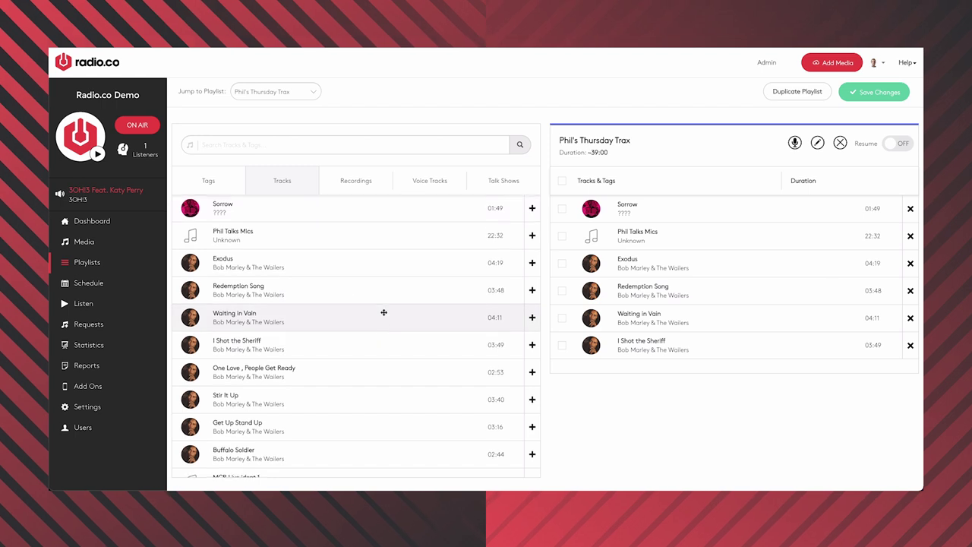
# - Append Mixed Up World, Surrender (Your Love) and Superstar, and insert another Mixed Up World between Redemption Song and Waiting in Vain
pyautogui.scroll(-2, 384, 312)
pyautogui.scroll(-3, 384, 313)
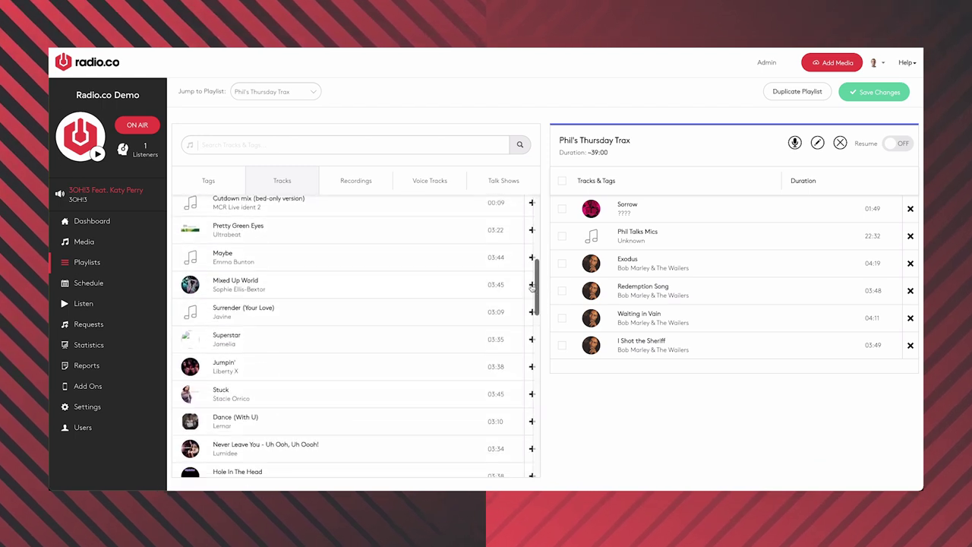
pyautogui.click(532, 284)
pyautogui.click(532, 311)
pyautogui.moveTo(243, 280); pyautogui.dragTo(595, 323)
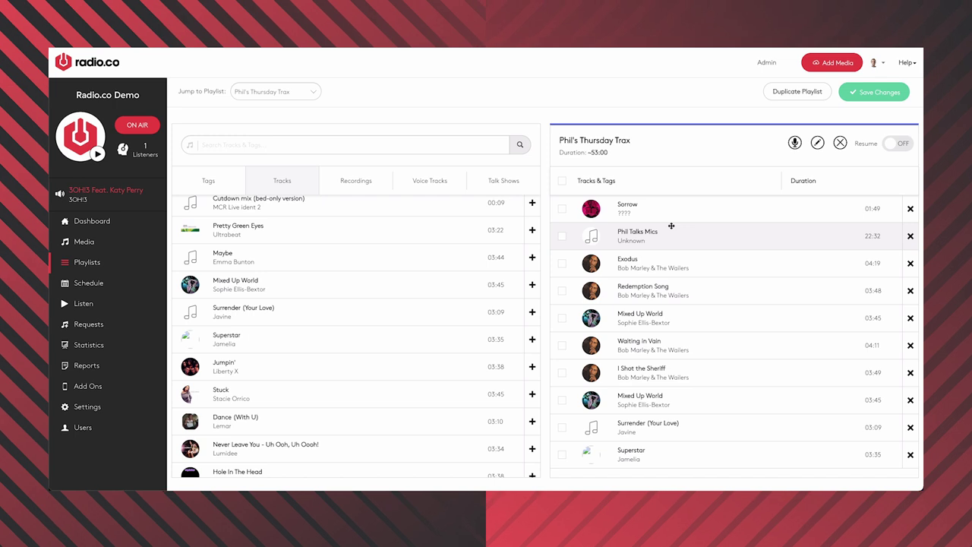
# - Reorder the playlist so Exodus, I Shot the Sheriff and Redemption Song lead, Sorrow follows Waiting in Vain, and Phil Talks Mics precedes Superstar
pyautogui.moveTo(628, 204); pyautogui.dragTo(666, 332)
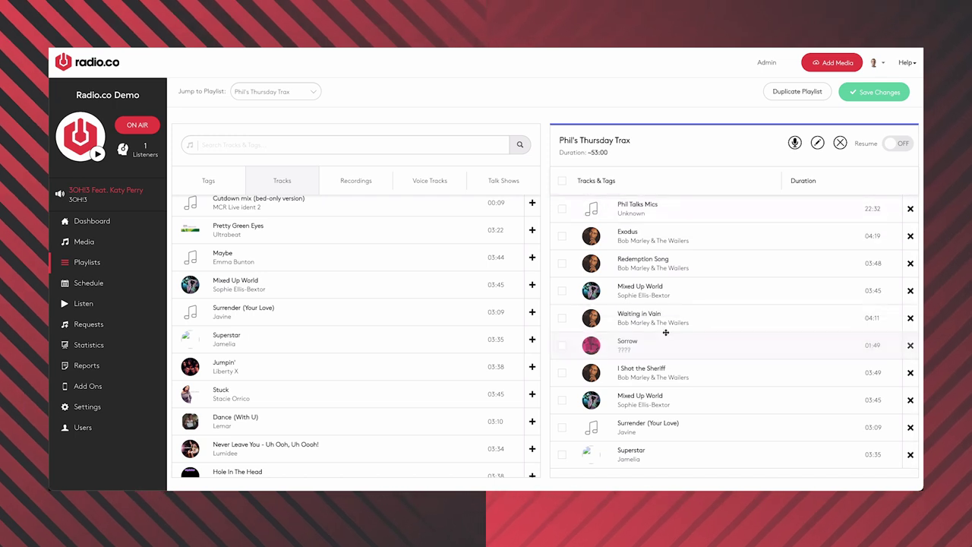
pyautogui.moveTo(623, 369); pyautogui.dragTo(660, 262)
pyautogui.moveTo(614, 205); pyautogui.dragTo(653, 425)
pyautogui.moveTo(636, 374); pyautogui.dragTo(667, 227)
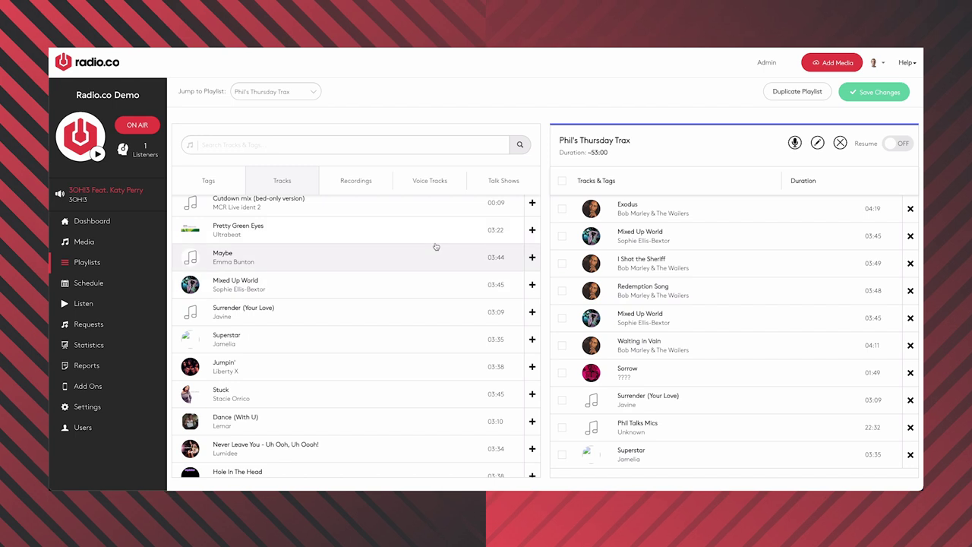
pyautogui.moveTo(651, 242); pyautogui.dragTo(658, 367)
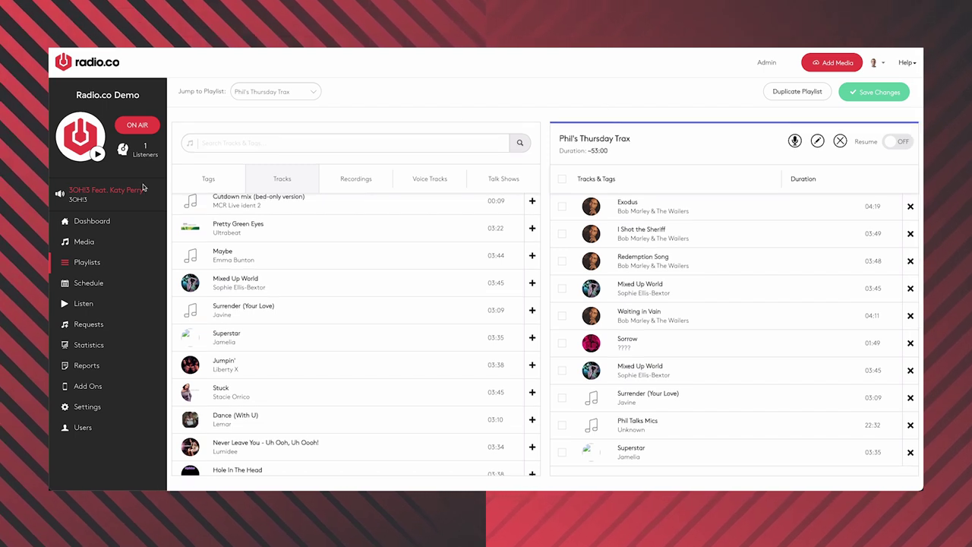
# - Insert the tags Northern Soul after Redemption Song, 80's after Exodus, and Chilled after Sorrow in the playlist
pyautogui.click(211, 181)
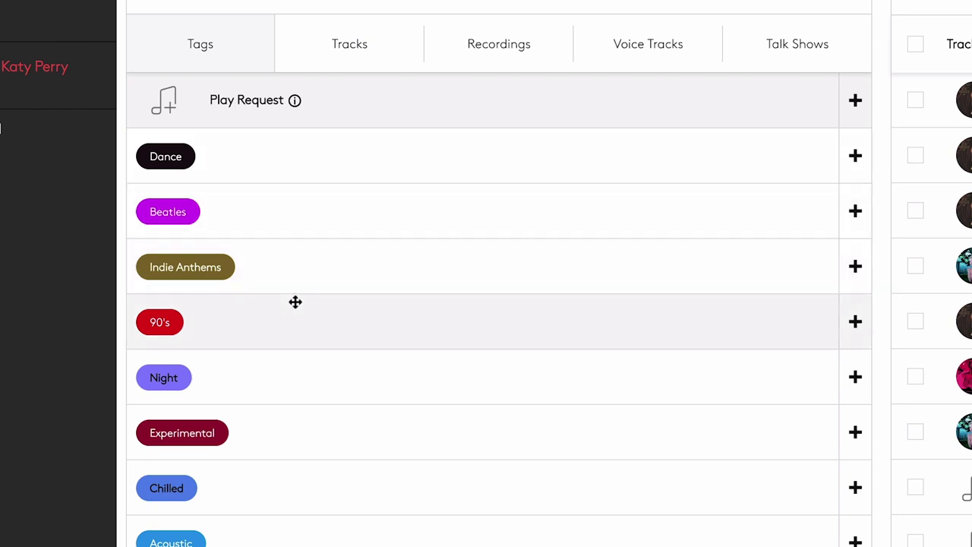
pyautogui.scroll(-8, 295, 302)
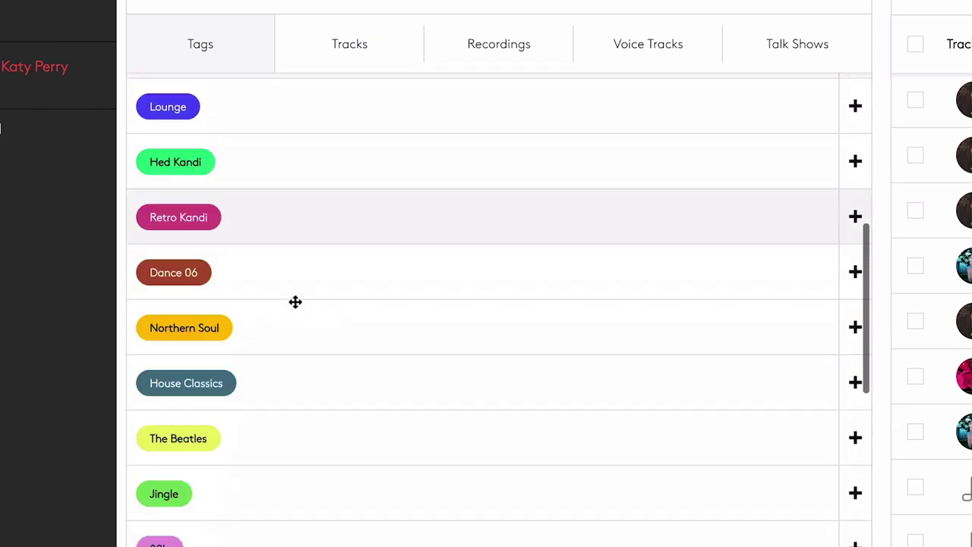
pyautogui.scroll(1, 296, 301)
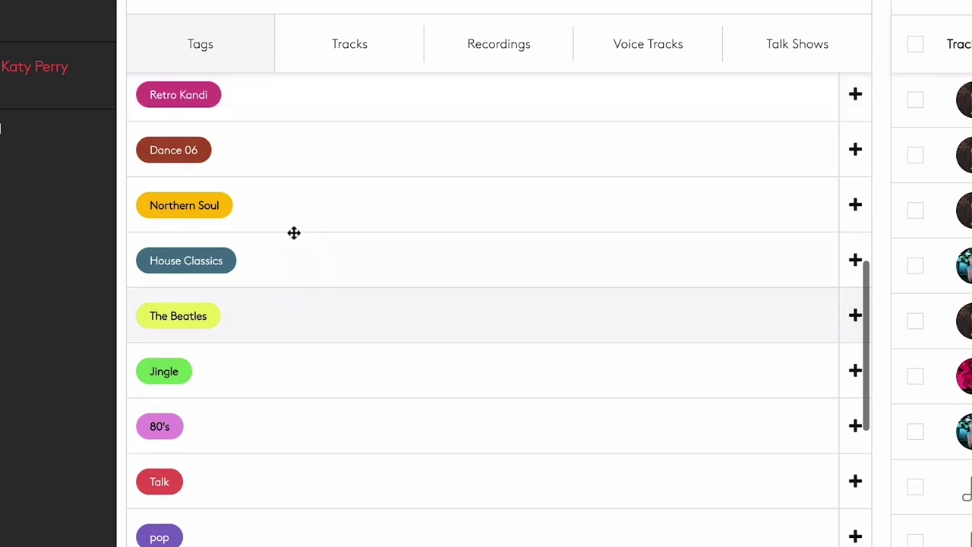
pyautogui.moveTo(295, 232); pyautogui.dragTo(356, 245)
pyautogui.moveTo(285, 278); pyautogui.dragTo(684, 293)
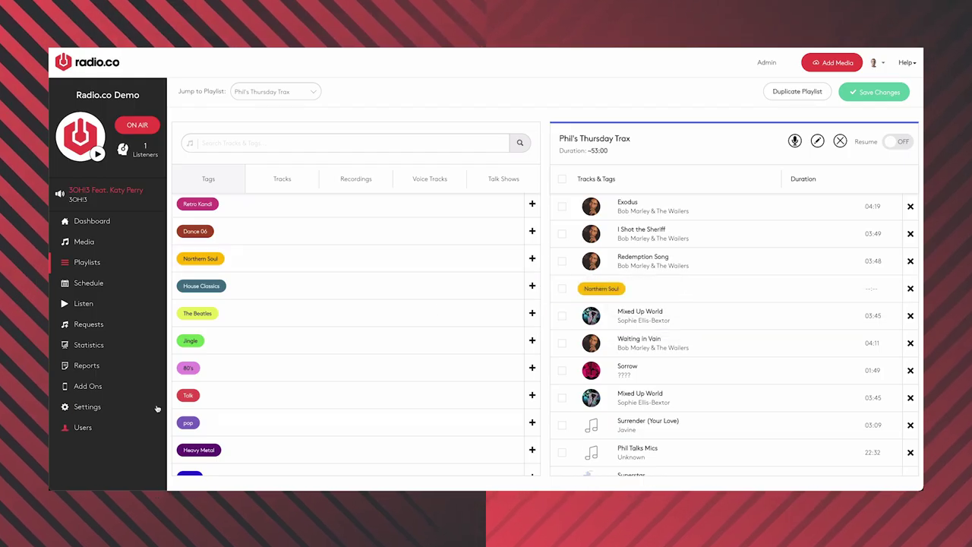
pyautogui.moveTo(221, 382); pyautogui.dragTo(607, 236)
pyautogui.scroll(4, 222, 288)
pyautogui.moveTo(233, 259); pyautogui.dragTo(679, 413)
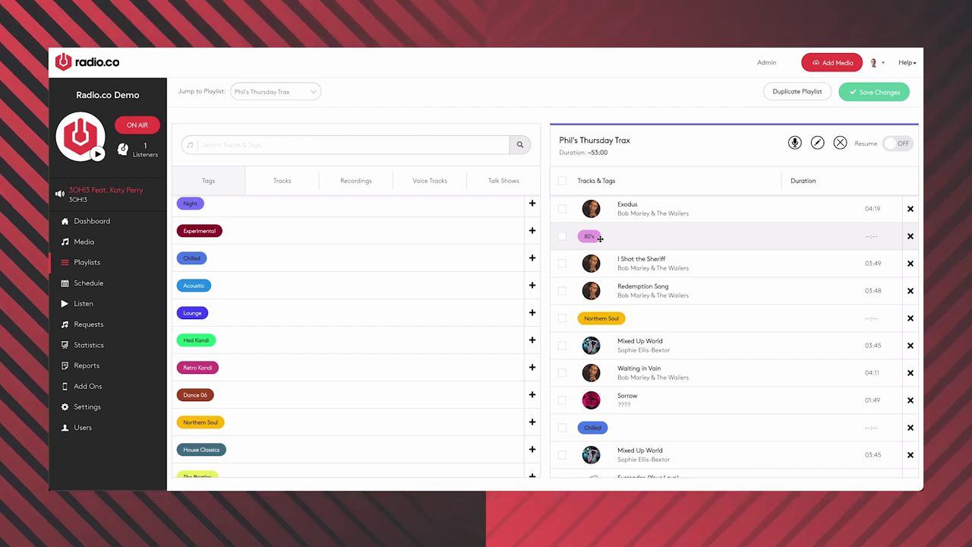
# - Insert two more 80's tags next to the existing 80's tag, below Exodus
pyautogui.scroll(-3, 391, 299)
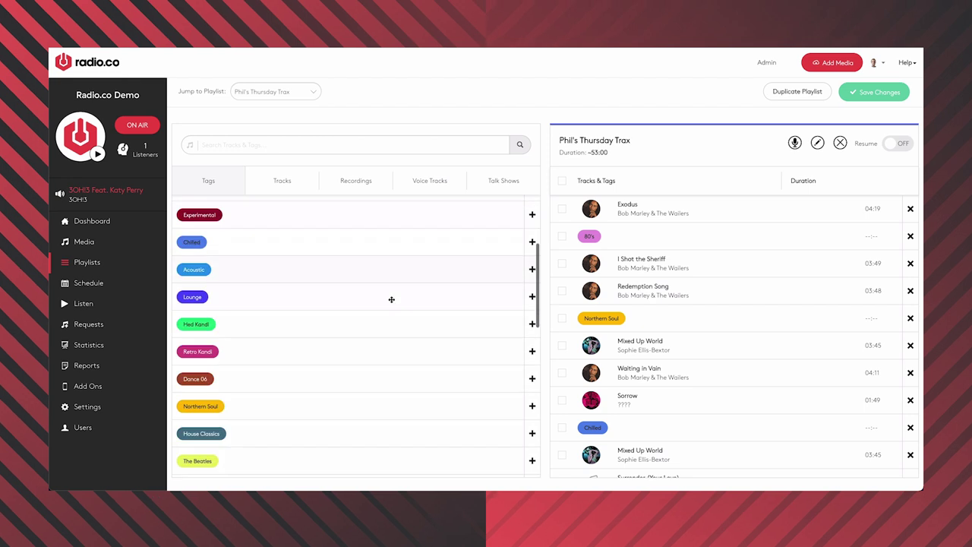
pyautogui.moveTo(197, 398); pyautogui.dragTo(700, 268)
pyautogui.moveTo(266, 397); pyautogui.dragTo(609, 241)
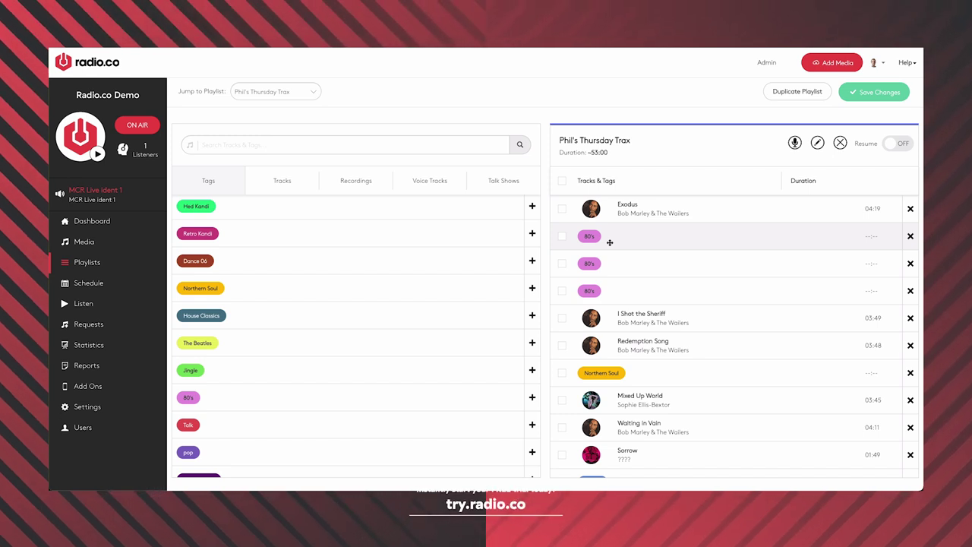
# - Remove every individual track and the two duplicate 80's tags from the playlist, keeping only the 80's, Northern Soul and Chilled tags
pyautogui.click(909, 208)
pyautogui.click(910, 237)
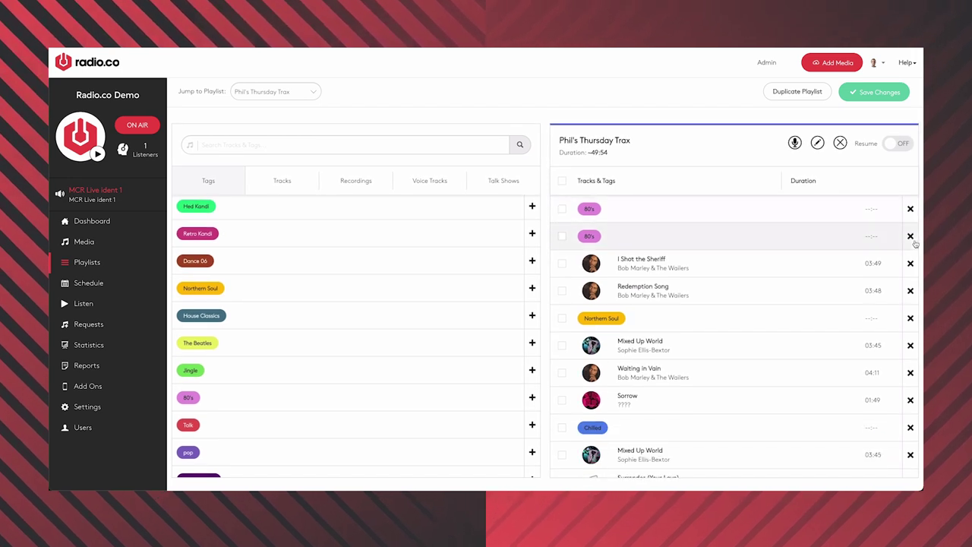
pyautogui.click(910, 236)
pyautogui.click(910, 236)
pyautogui.click(910, 236)
pyautogui.click(910, 262)
pyautogui.click(909, 262)
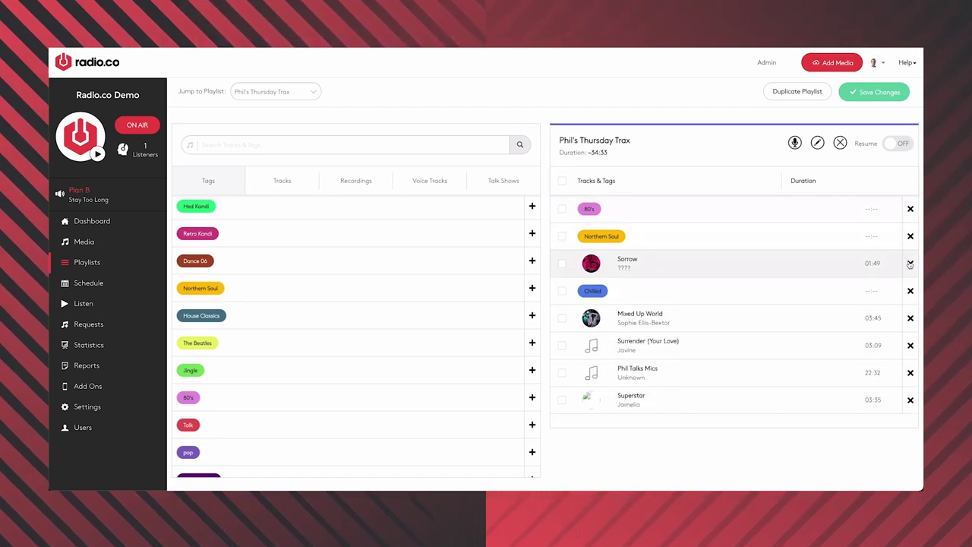
pyautogui.click(910, 262)
pyautogui.click(910, 291)
pyautogui.click(910, 290)
pyautogui.click(910, 290)
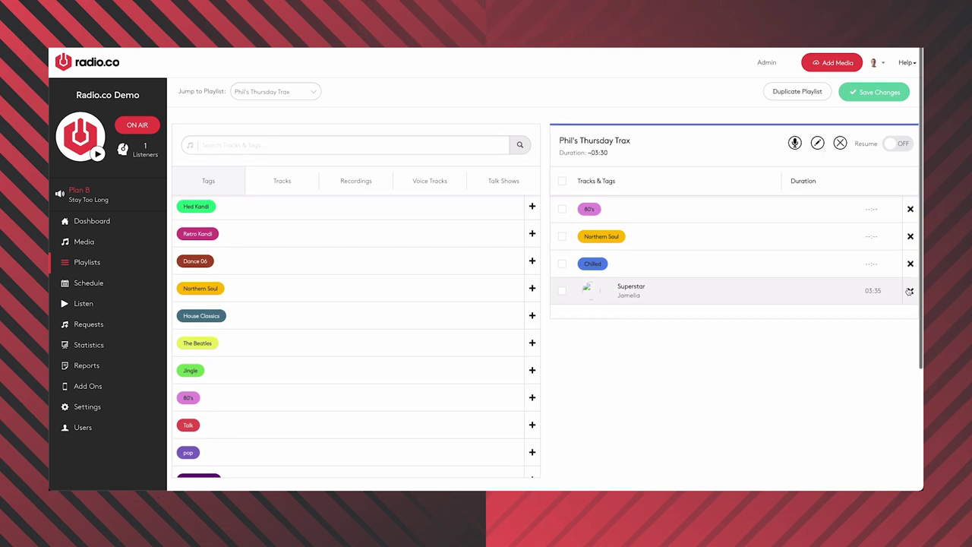
pyautogui.click(909, 290)
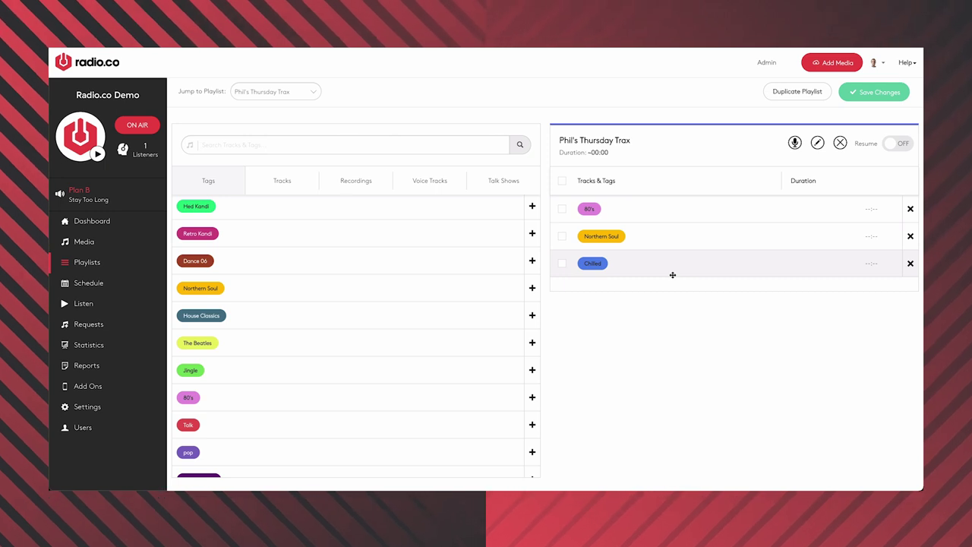
# - Remove the Northern Soul and Chilled tags from the playlist
pyautogui.scroll(-1, 790, 251)
pyautogui.click(910, 218)
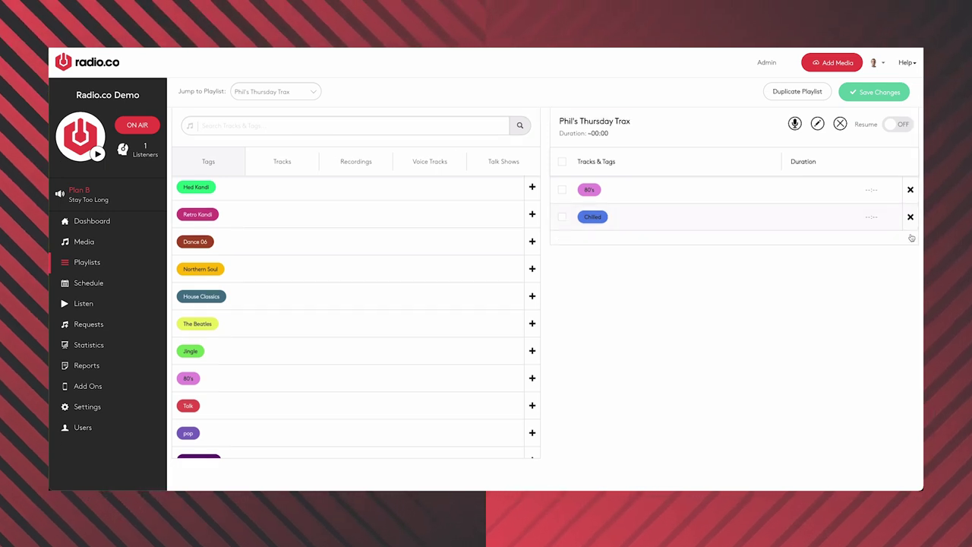
pyautogui.click(910, 217)
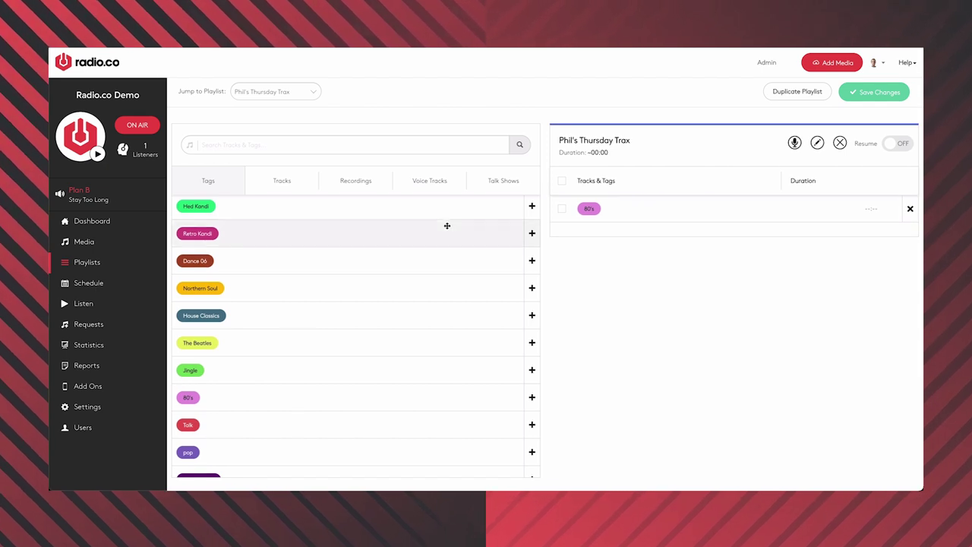
# - Add recordings 14:00-30.01.2023, 30.12.2022 and 12:00-13.02.2023 in that order below the 80's tag, with the 01:22 talk show before the last one
pyautogui.click(352, 184)
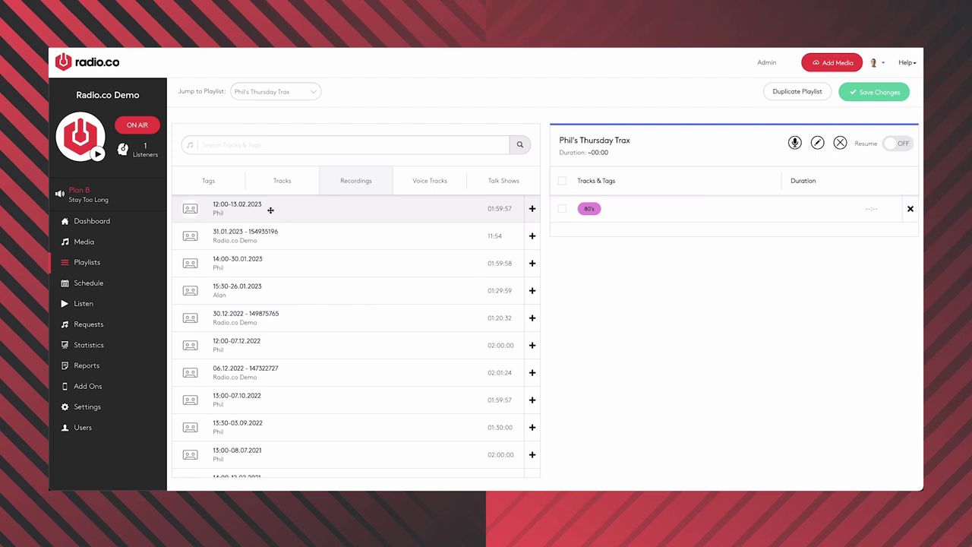
pyautogui.moveTo(273, 205); pyautogui.dragTo(673, 232)
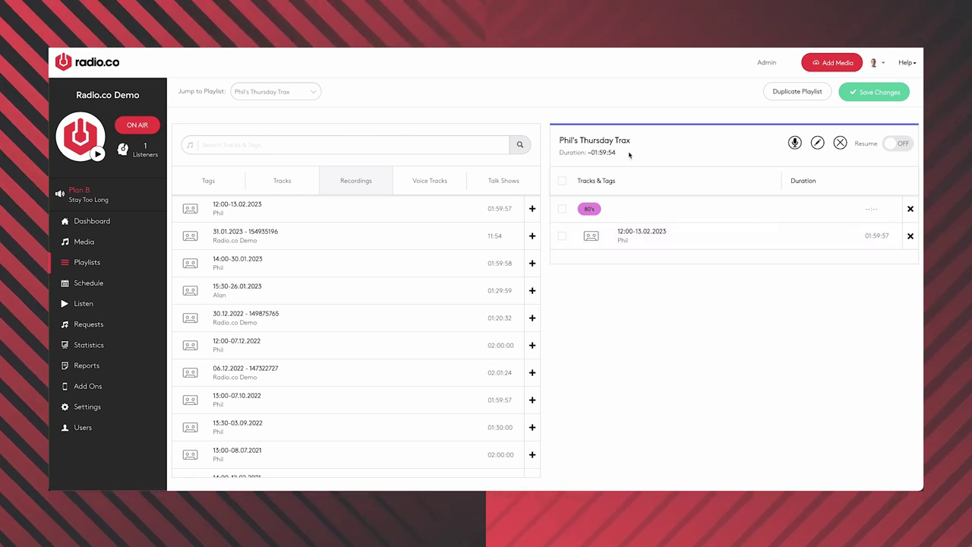
pyautogui.moveTo(296, 251); pyautogui.dragTo(729, 243)
pyautogui.moveTo(280, 315); pyautogui.dragTo(669, 262)
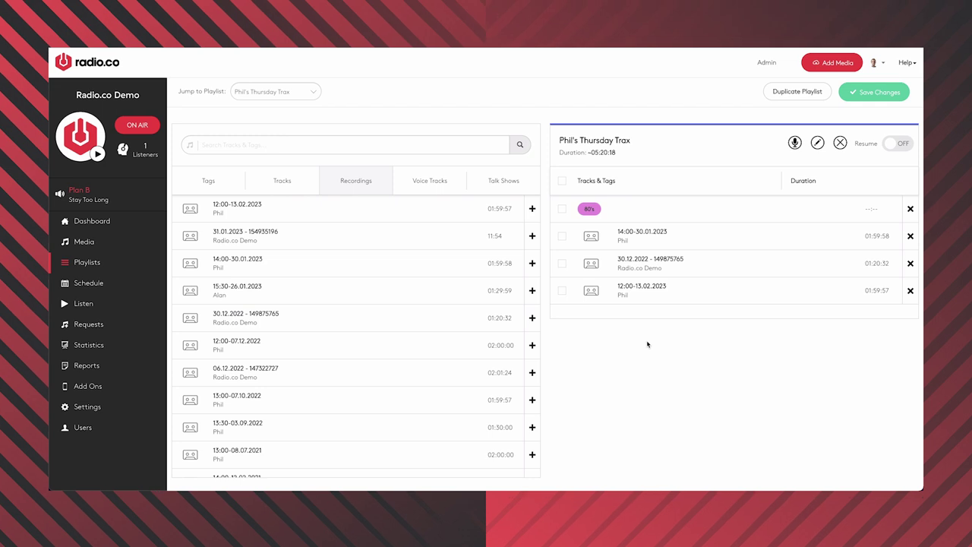
pyautogui.click(492, 181)
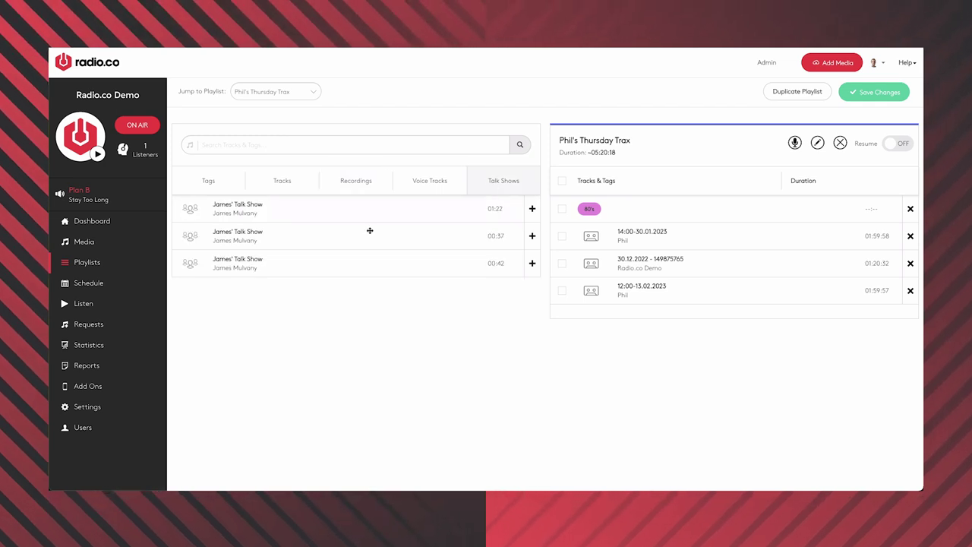
pyautogui.moveTo(276, 211); pyautogui.dragTo(694, 292)
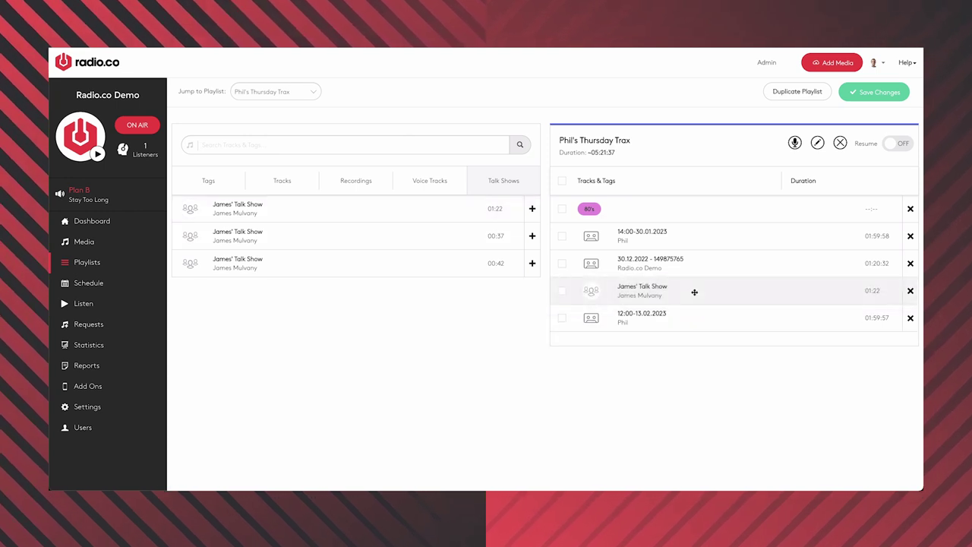
# - Insert the voice tracks Phil Intro - Rambling at the start, Phil Advert after the 14:00-30.01.2023 recording, and Phil PSA after the talk show
pyautogui.click(430, 181)
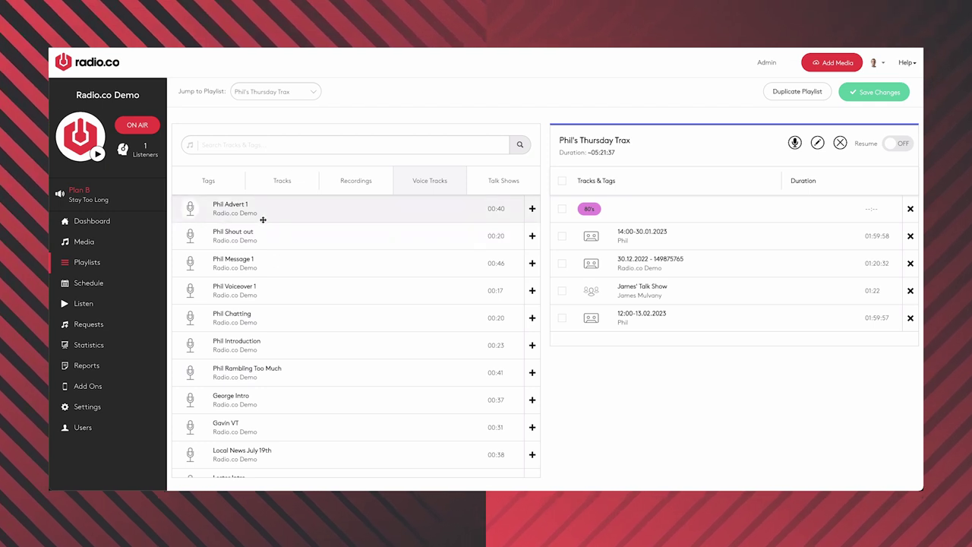
pyautogui.scroll(-3, 286, 271)
pyautogui.scroll(-3, 287, 271)
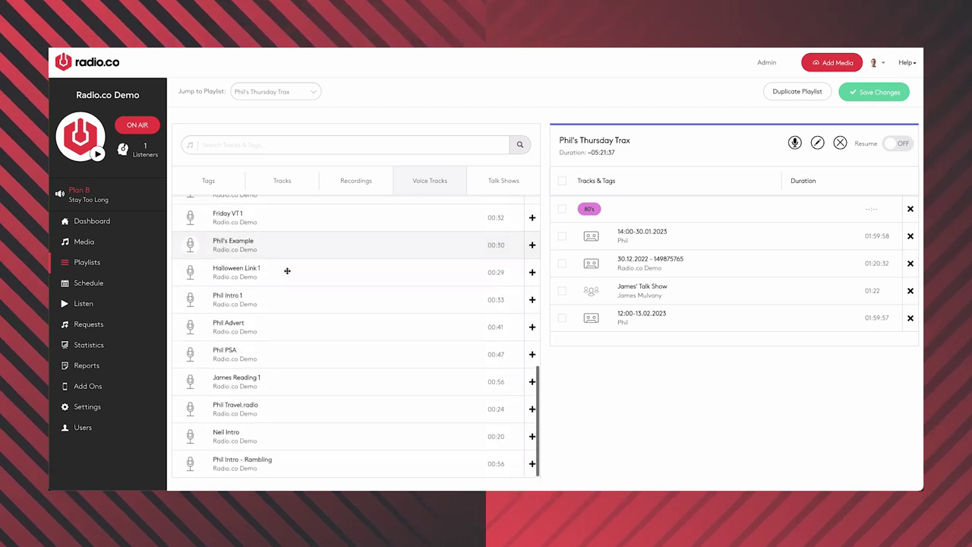
pyautogui.moveTo(250, 469); pyautogui.dragTo(599, 228)
pyautogui.moveTo(202, 329); pyautogui.dragTo(613, 288)
pyautogui.moveTo(276, 360); pyautogui.dragTo(729, 368)
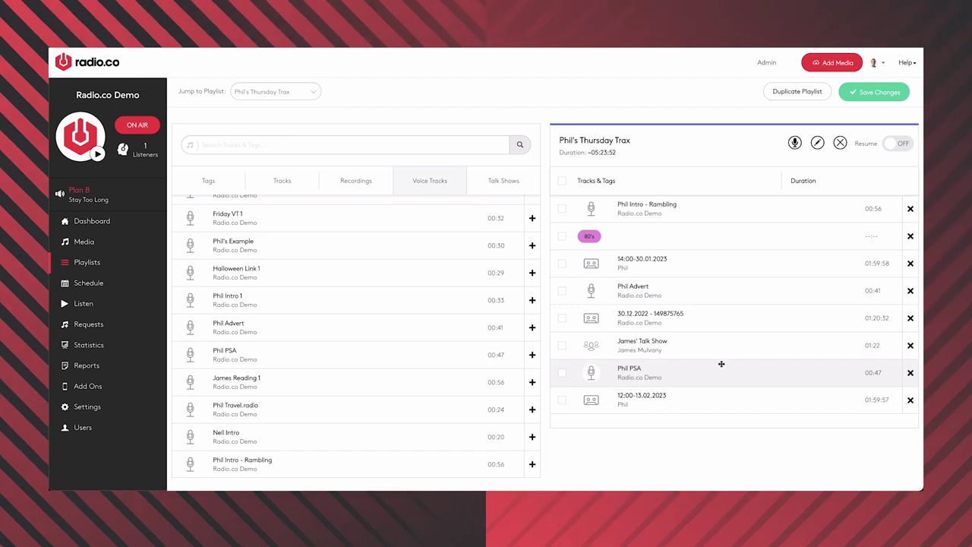
# - View the voice track recorder without recording anything, and save the changes to the Phil's Thursday Trax playlist
pyautogui.click(796, 143)
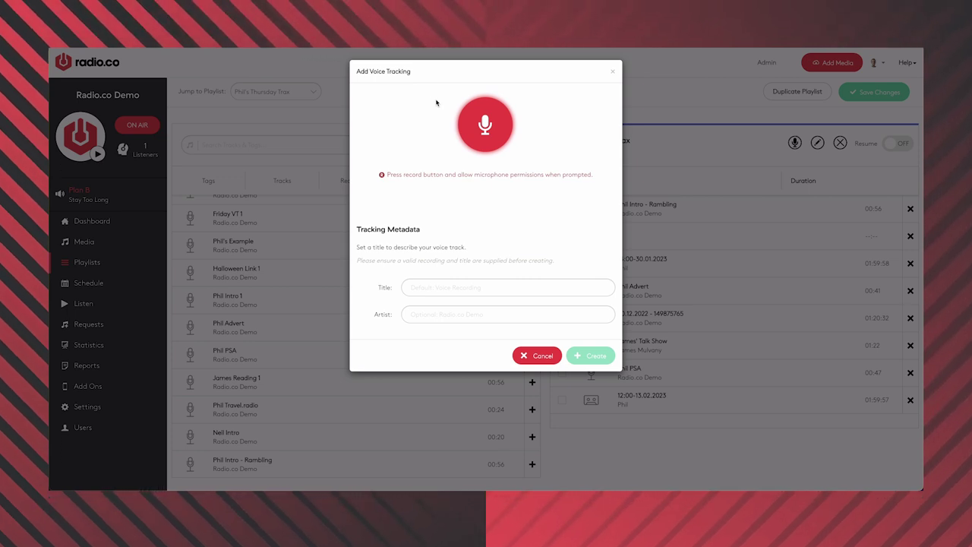
pyautogui.click(532, 356)
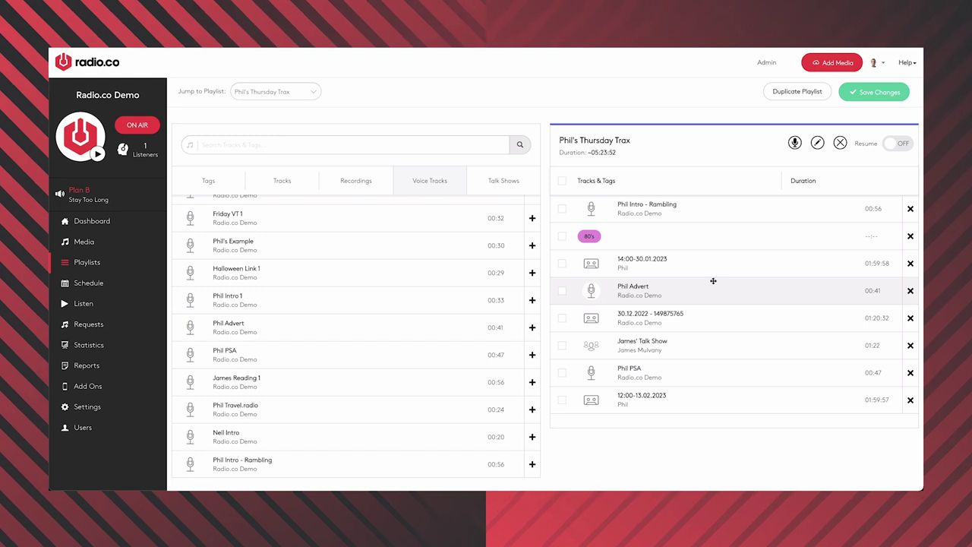
pyautogui.click(870, 92)
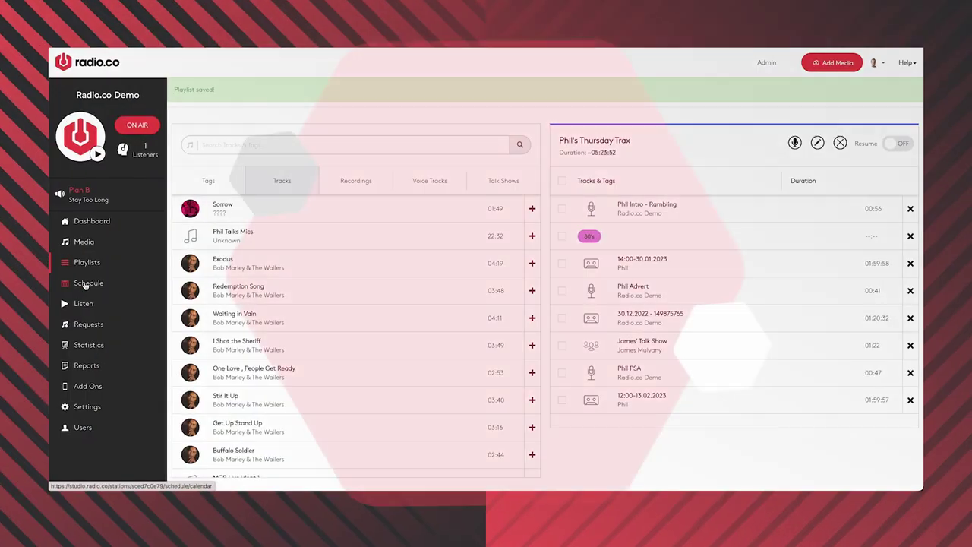
# - In the schedule calendar, start a new event on Thursday 2/23 from 12:00 to 14:00
pyautogui.click(85, 284)
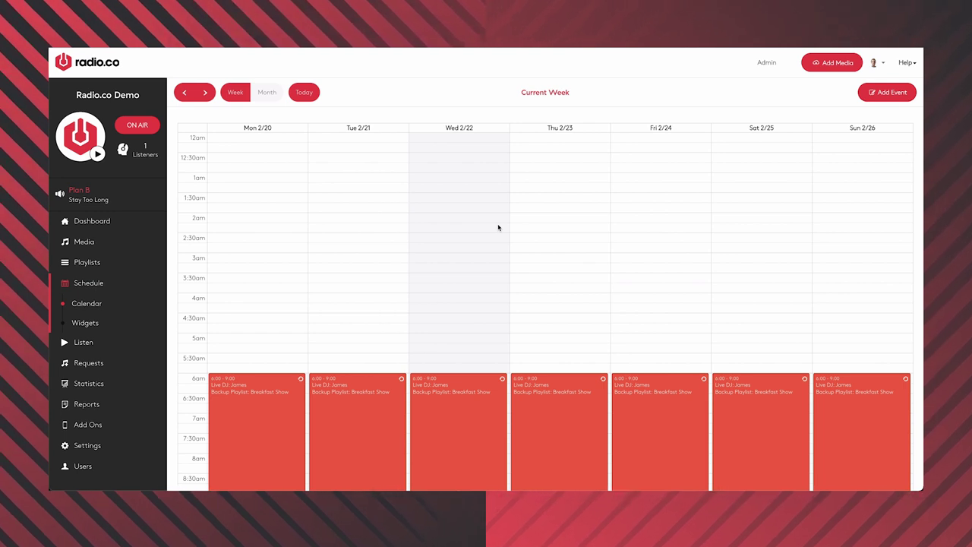
pyautogui.scroll(-5, 498, 227)
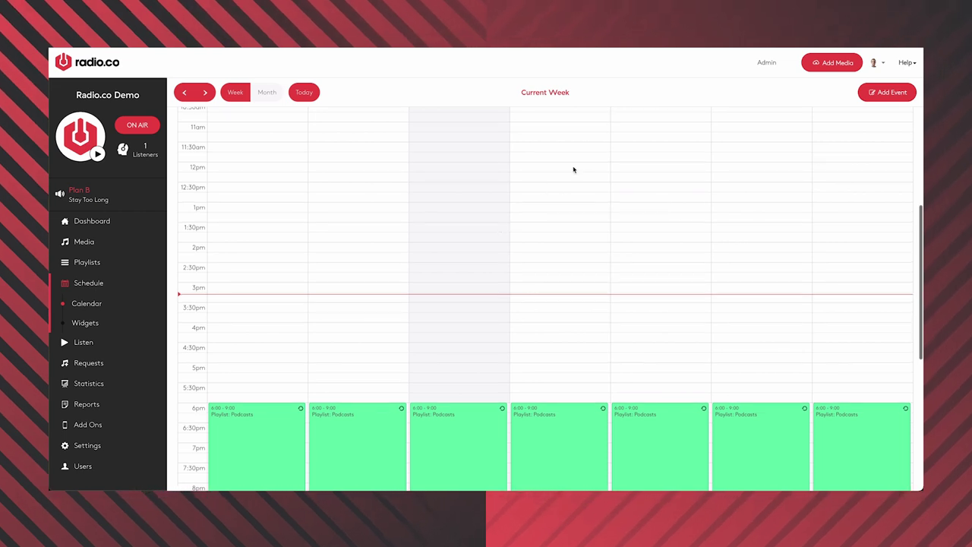
pyautogui.moveTo(548, 170); pyautogui.dragTo(552, 239)
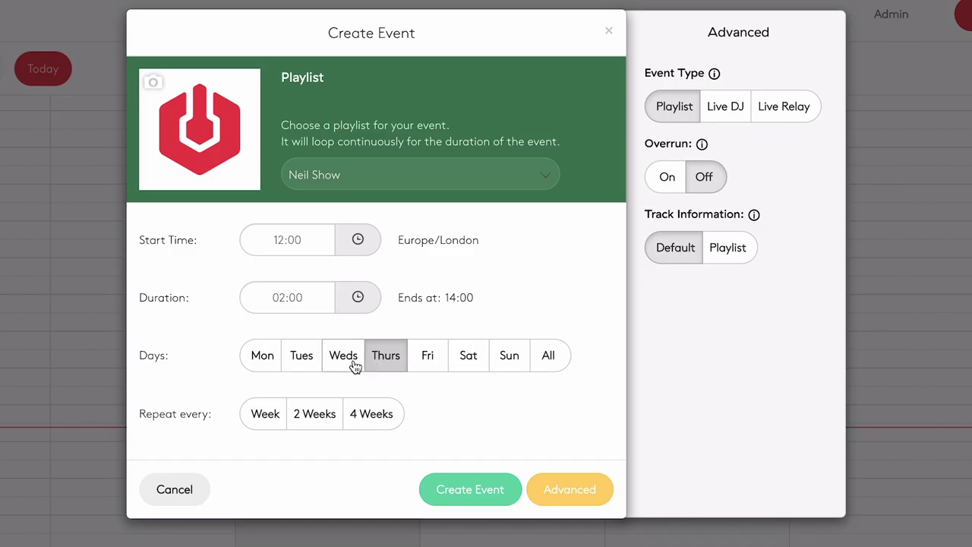
# - Set the new event to run on all days of the week and repeat every week until 11/08/2023
pyautogui.click(300, 362)
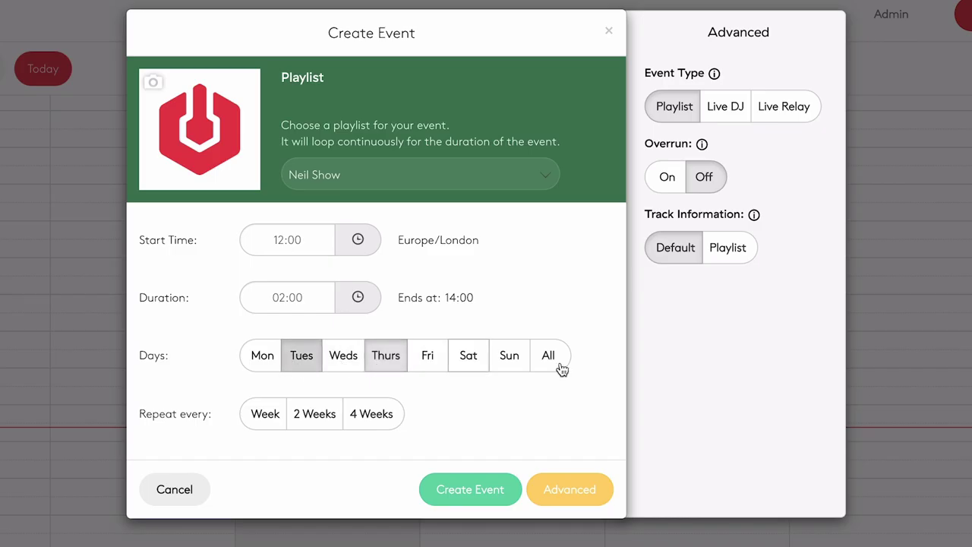
pyautogui.click(467, 362)
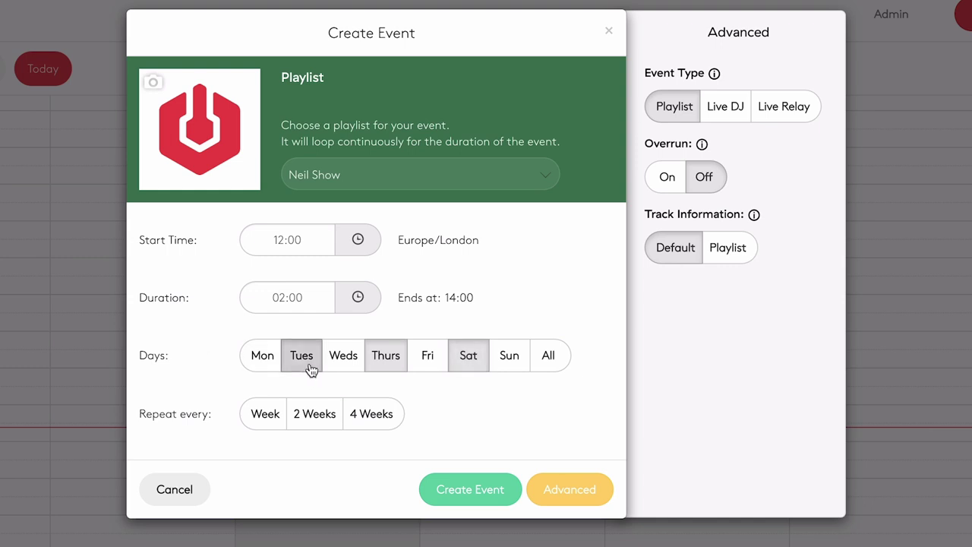
pyautogui.click(550, 357)
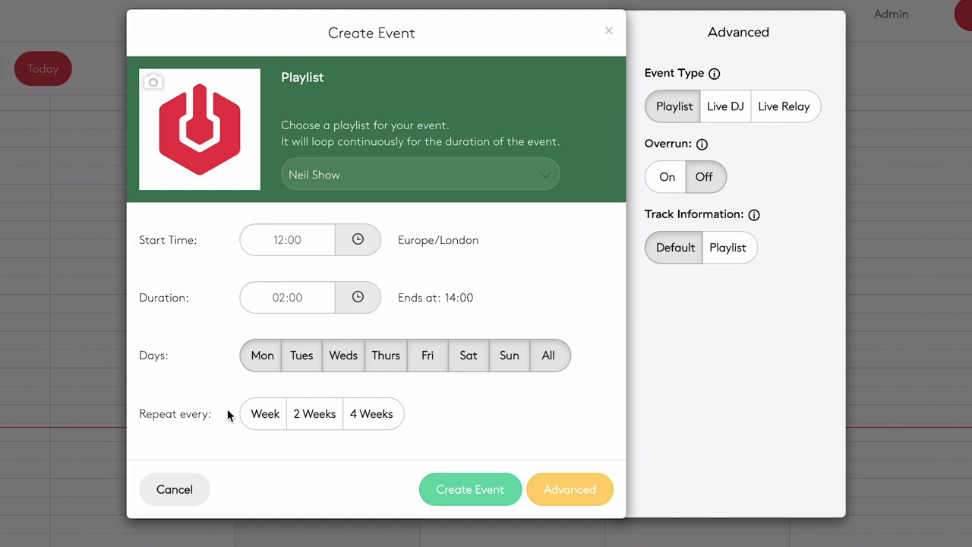
pyautogui.click(256, 414)
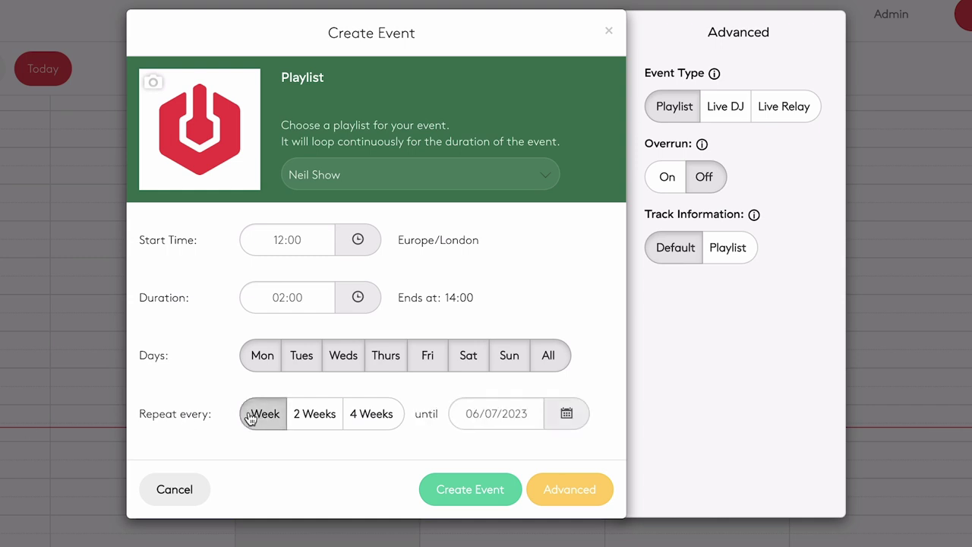
pyautogui.click(503, 417)
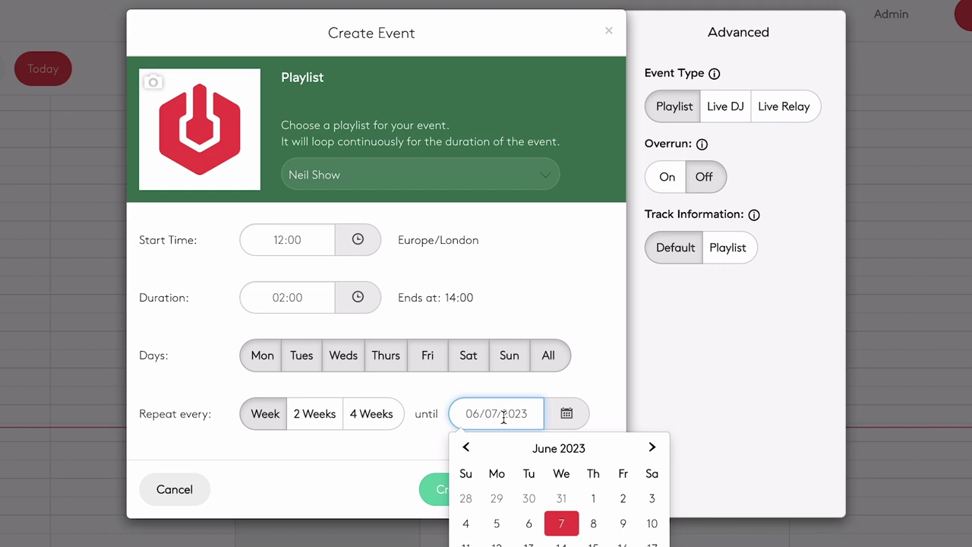
pyautogui.click(652, 448)
pyautogui.click(652, 448)
pyautogui.click(652, 448)
pyautogui.click(652, 448)
pyautogui.click(652, 448)
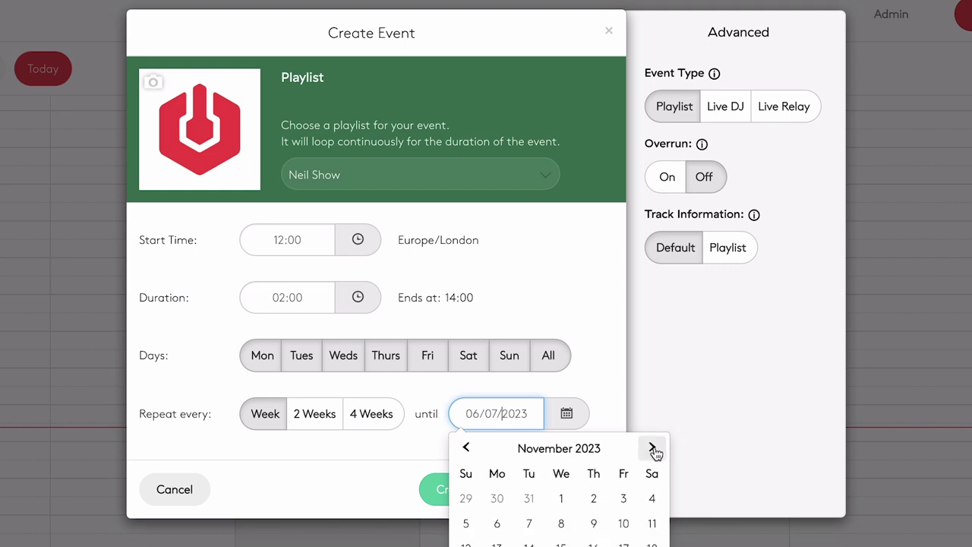
pyautogui.click(560, 524)
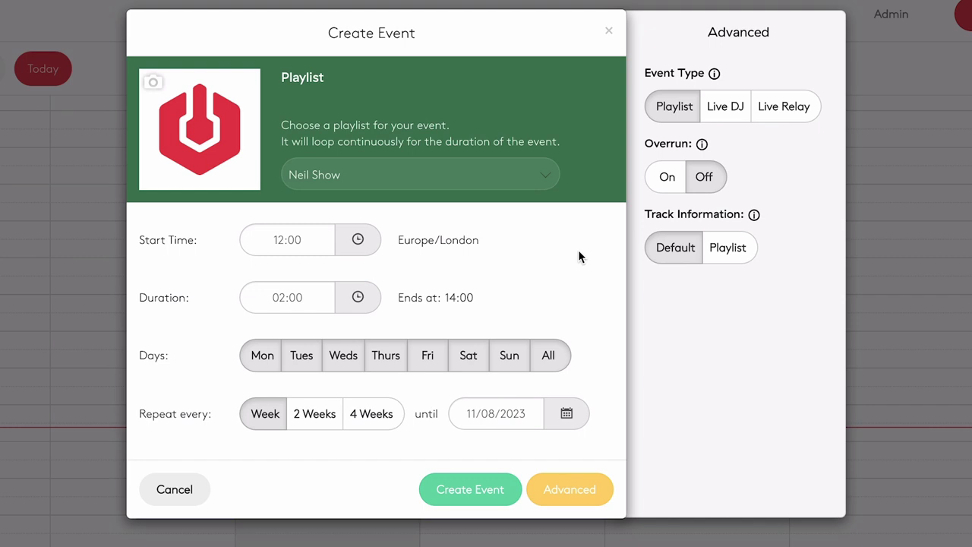
# - Assign the Phil's Thursday Trax playlist to the event, keep the weekly repeat, and create the event
pyautogui.click(577, 499)
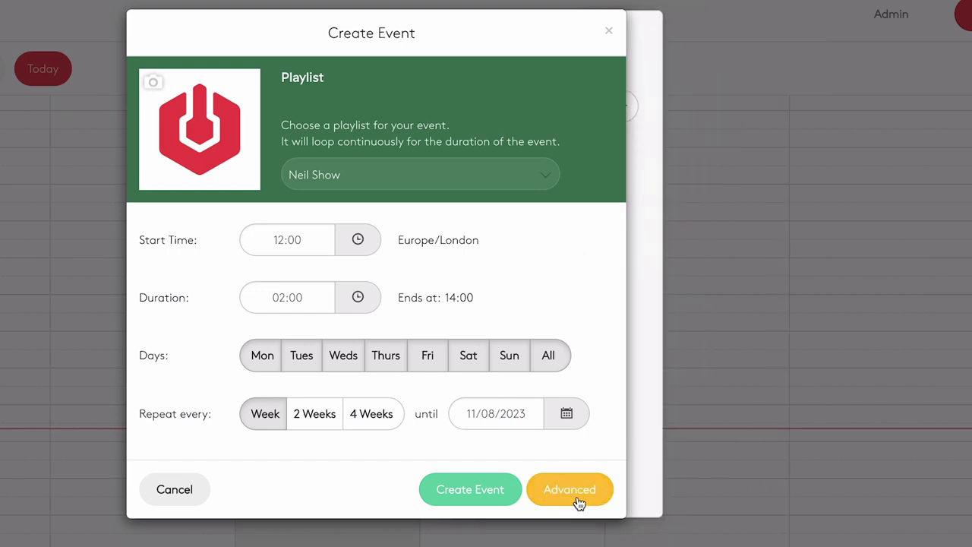
pyautogui.click(578, 498)
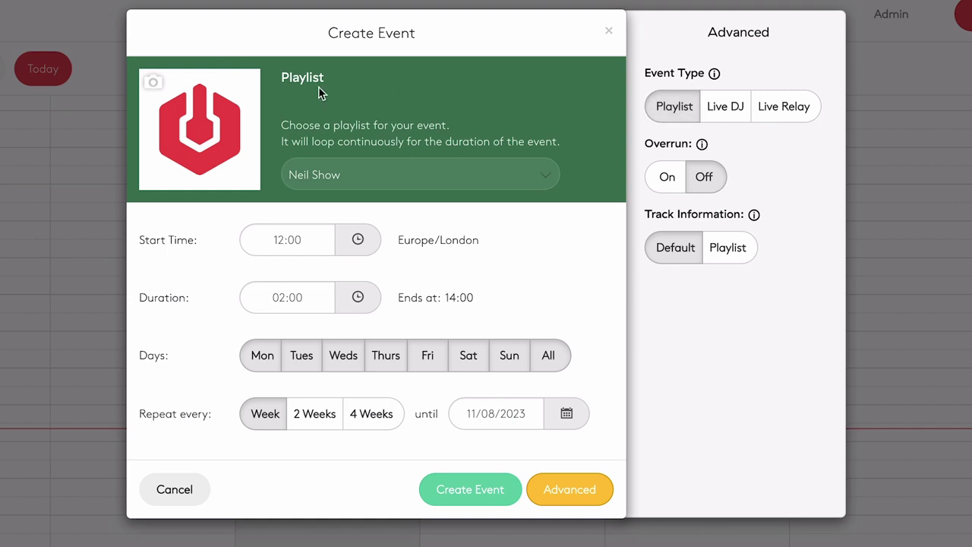
pyautogui.click(357, 182)
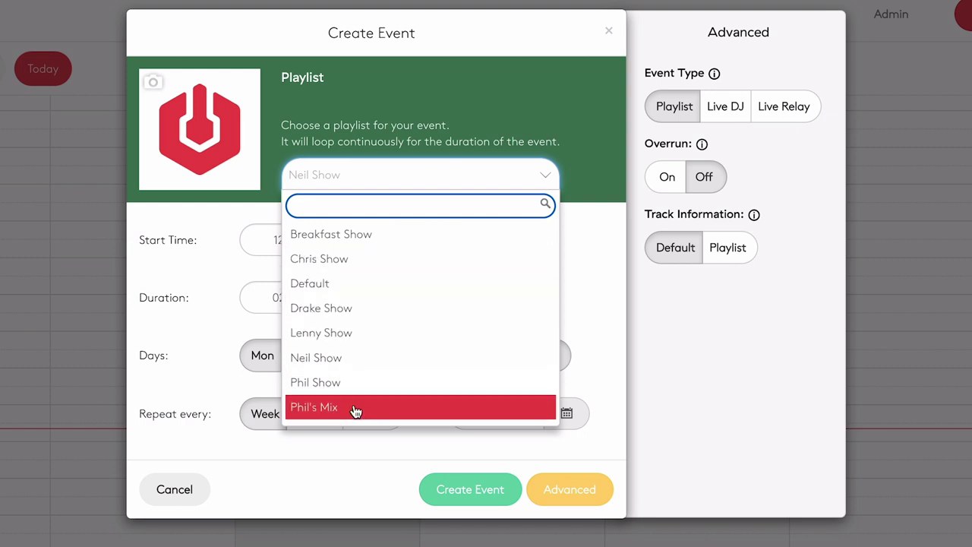
pyautogui.scroll(-3, 375, 400)
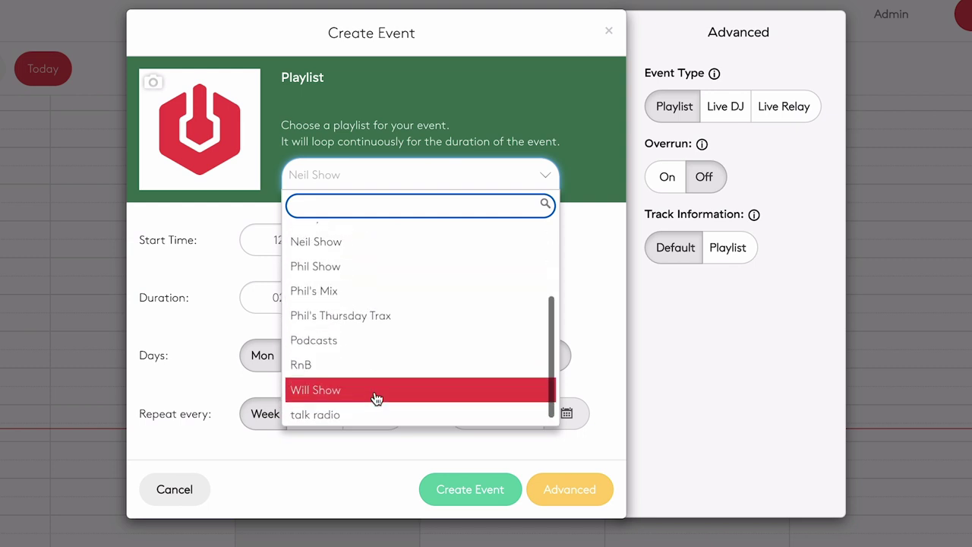
pyautogui.click(337, 315)
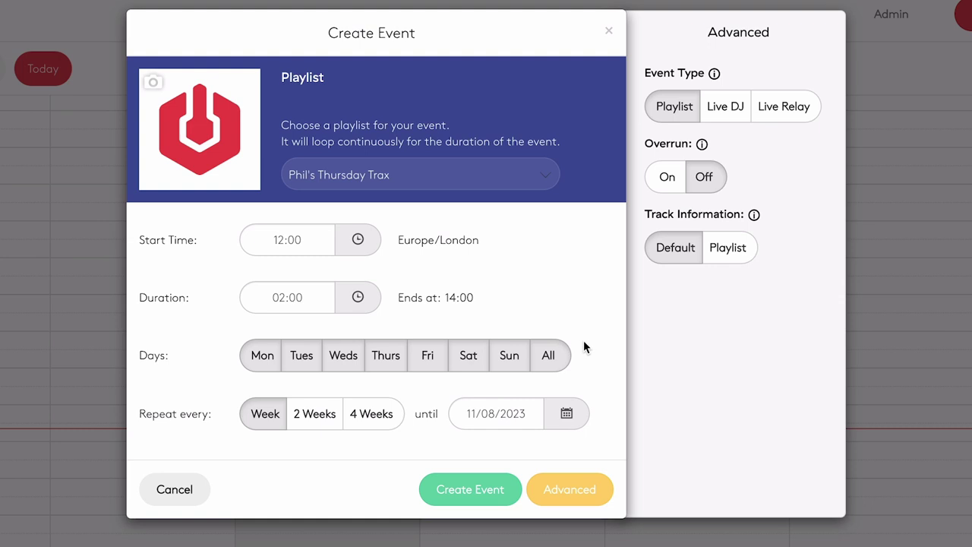
pyautogui.click(273, 425)
pyautogui.click(490, 501)
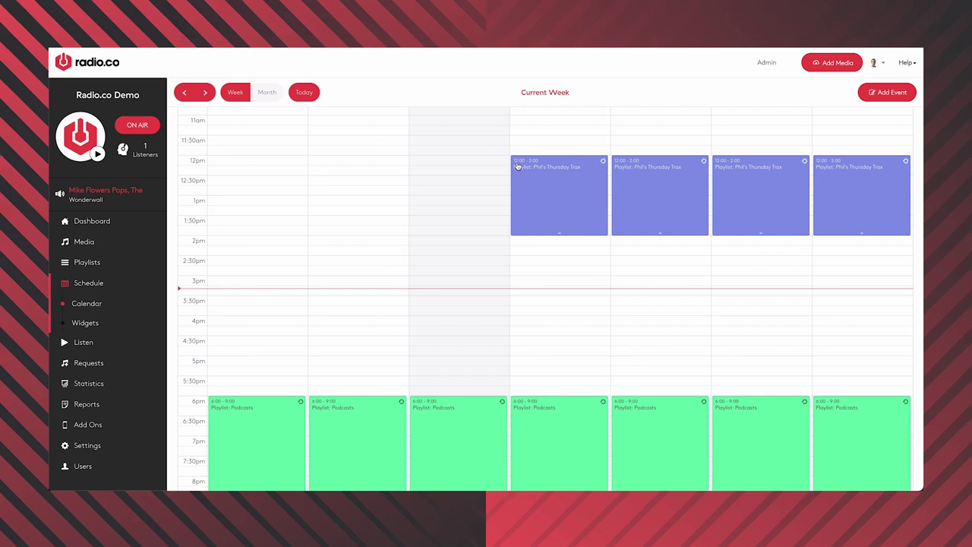
# - Check the repeating events in the following weeks up to Apr 17–23, 2023, and return to the current week
pyautogui.scroll(1, 497, 166)
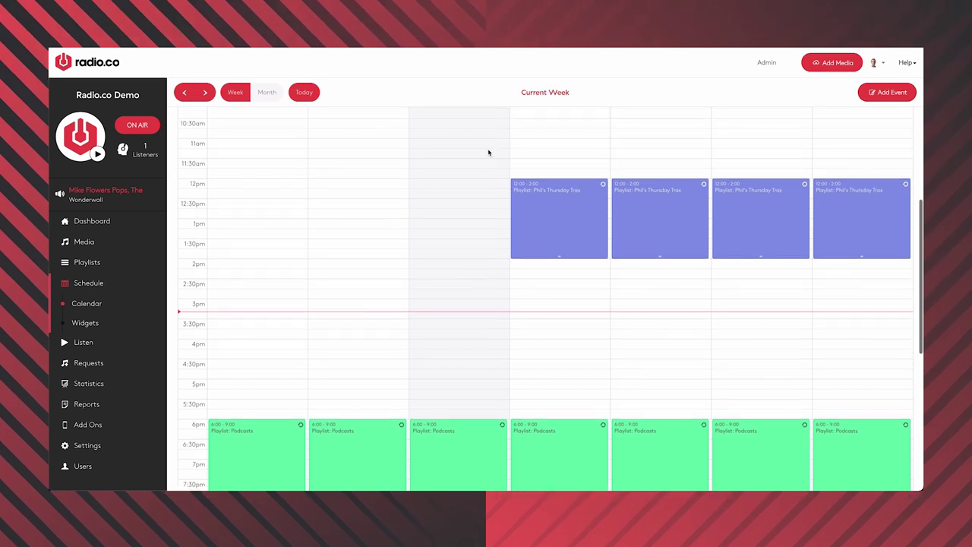
pyautogui.click(205, 92)
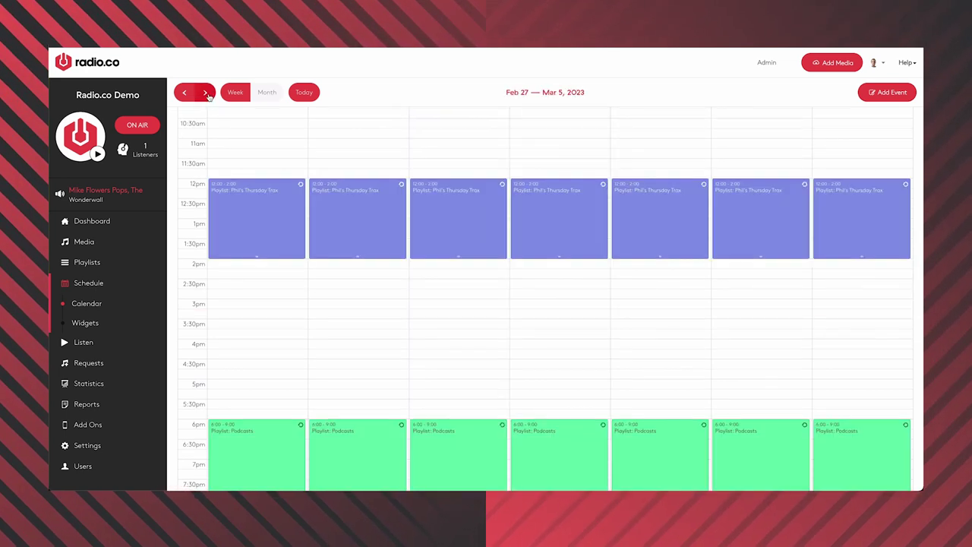
pyautogui.click(206, 93)
pyautogui.click(207, 92)
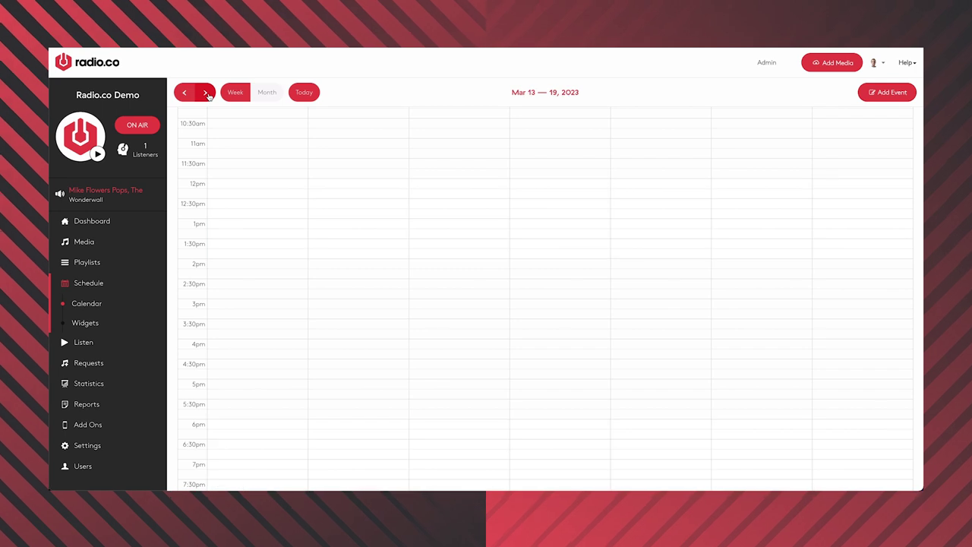
pyautogui.click(206, 92)
pyautogui.click(205, 92)
pyautogui.click(206, 92)
pyautogui.click(206, 92)
pyautogui.click(206, 92)
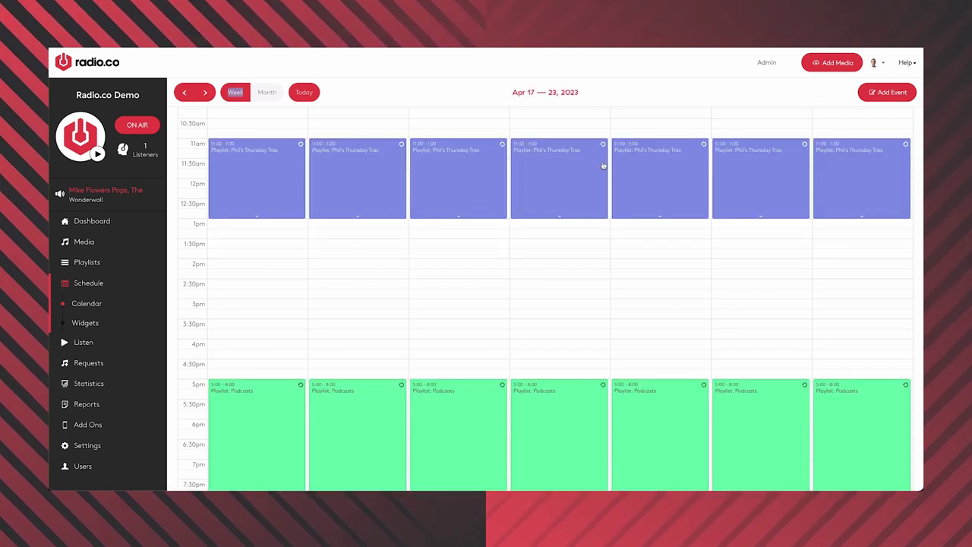
pyautogui.click(304, 93)
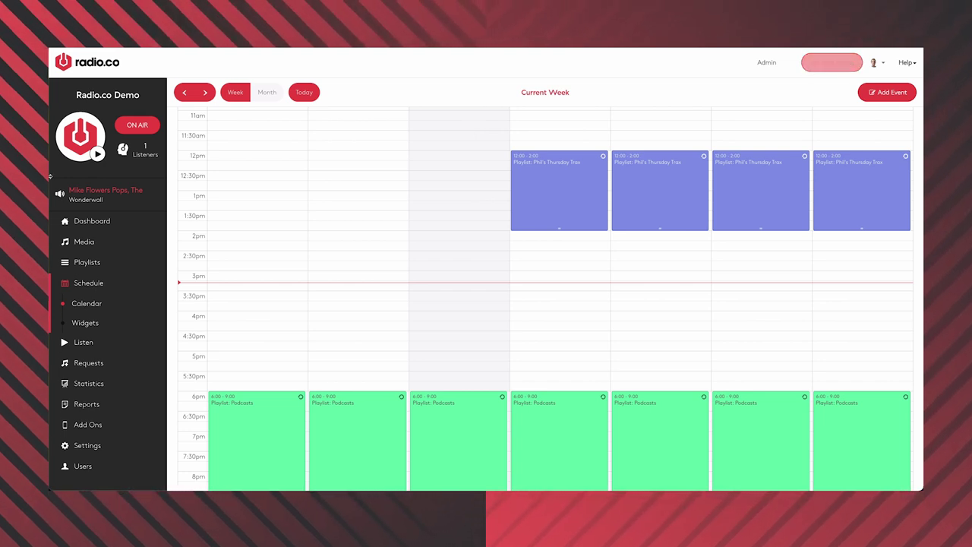
# - Change the Thursday 12:00 event to Live DJ, assign the DJ the playlist is named after, and turn on broadcast recording
pyautogui.click(532, 186)
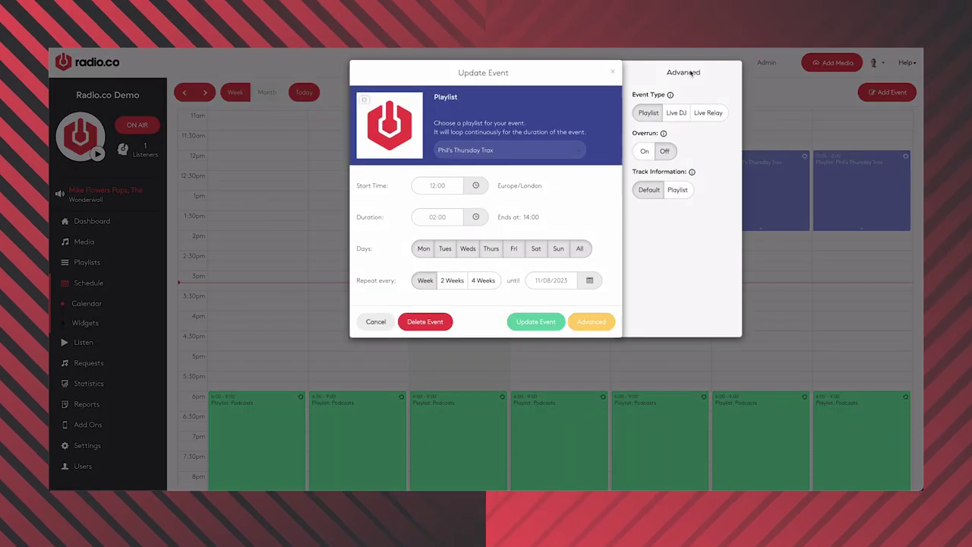
pyautogui.click(719, 114)
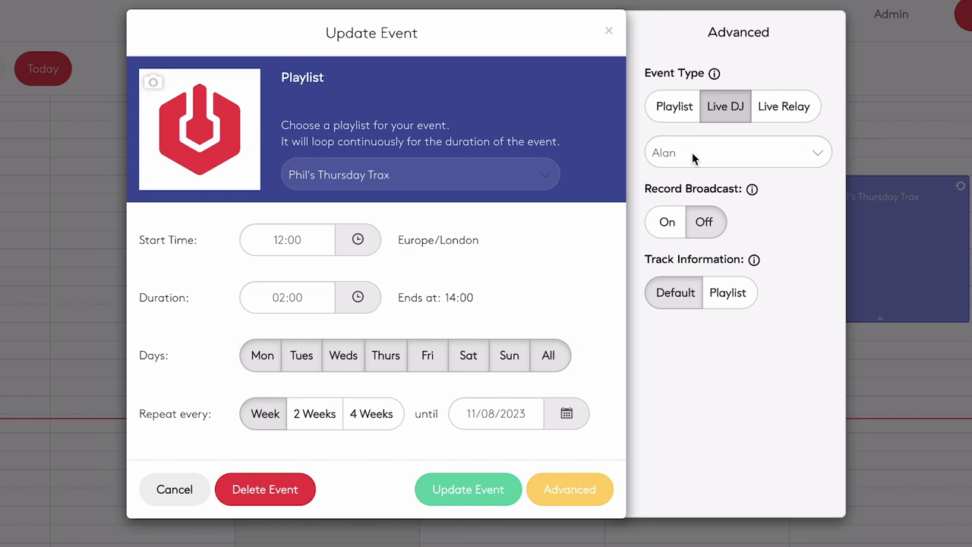
pyautogui.click(692, 155)
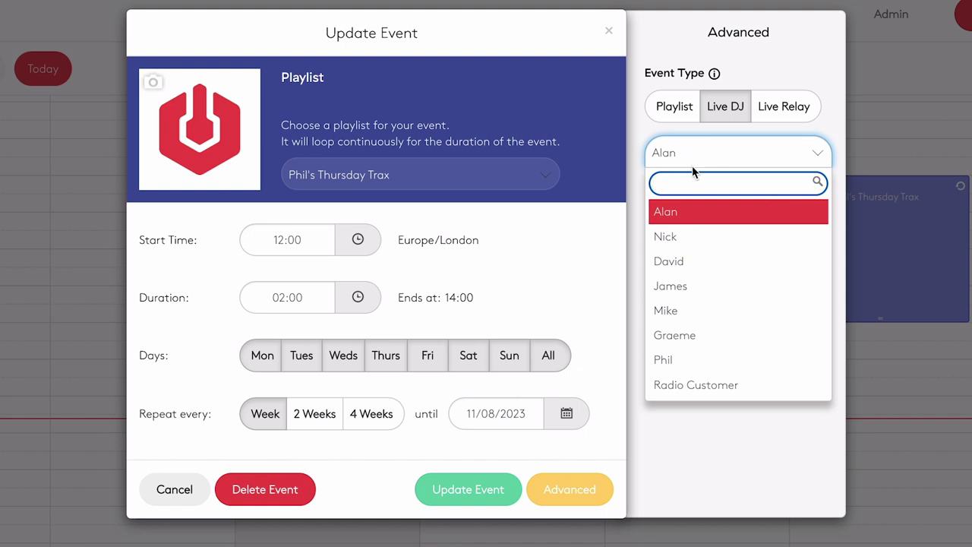
pyautogui.click(668, 363)
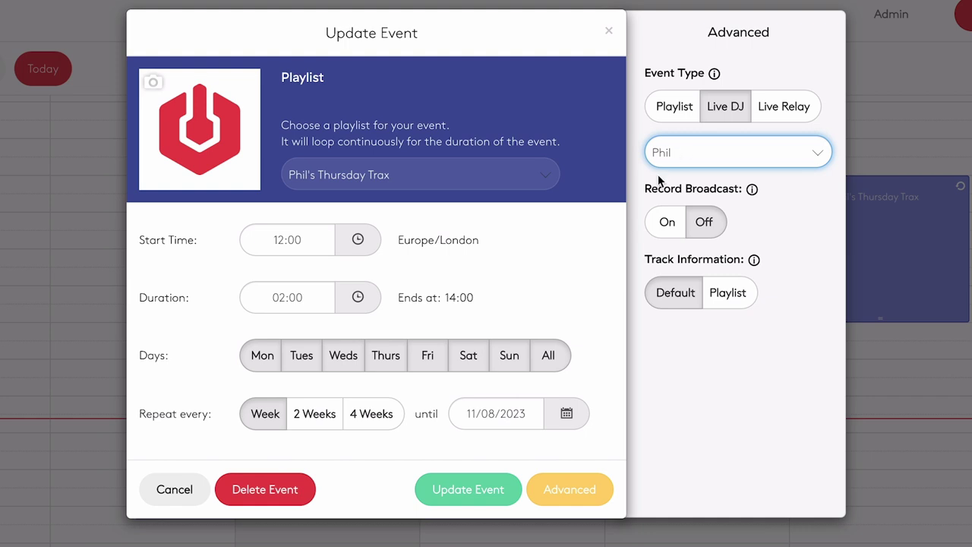
pyautogui.click(670, 233)
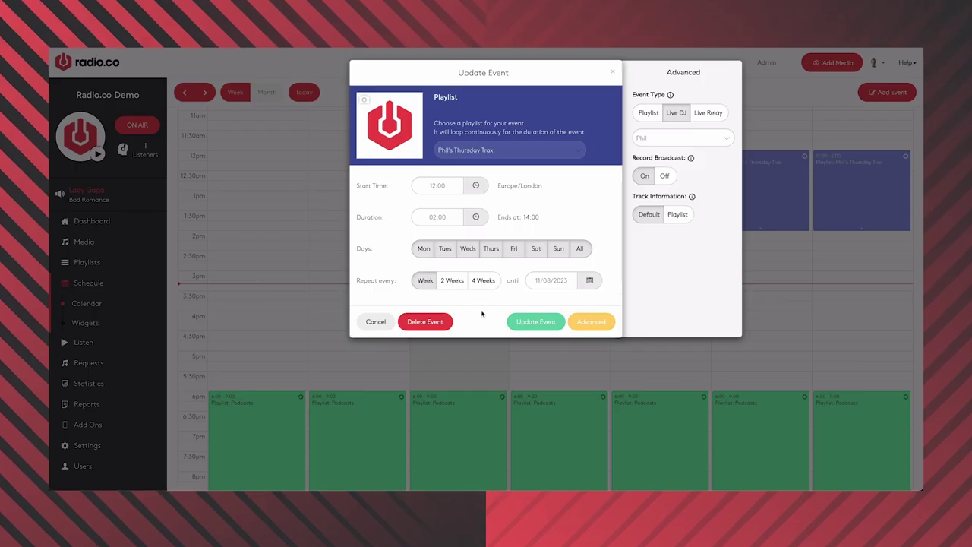
# - Save the event update and apply it to all events in the series
pyautogui.click(536, 321)
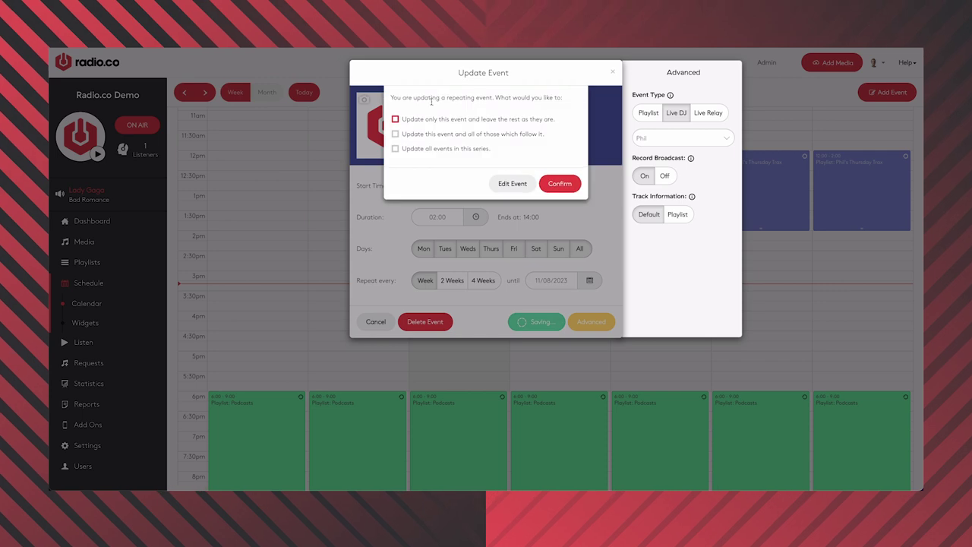
pyautogui.click(440, 150)
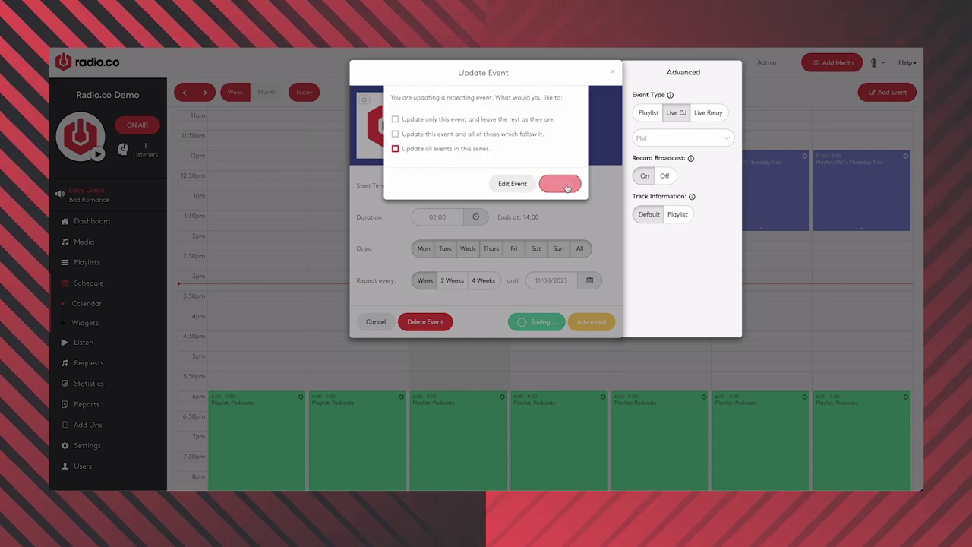
pyautogui.click(562, 185)
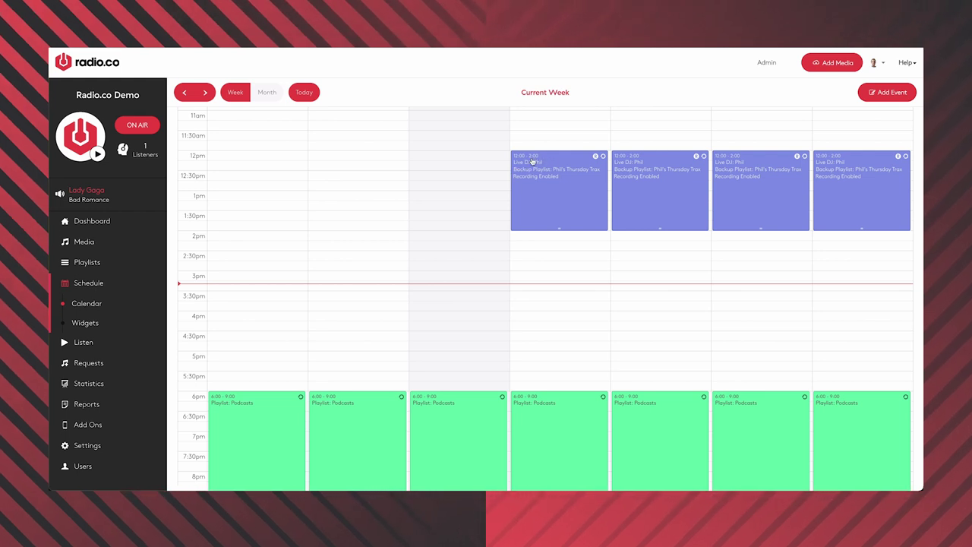
# - Review the settings of the Thursday 12:00 Live DJ event and the evening schedule without making changes
pyautogui.click(570, 180)
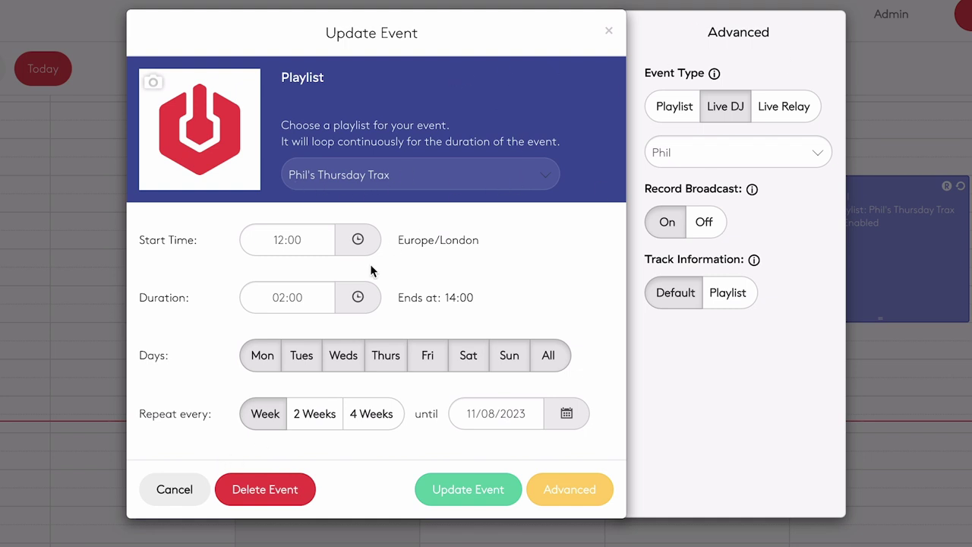
pyautogui.click(163, 491)
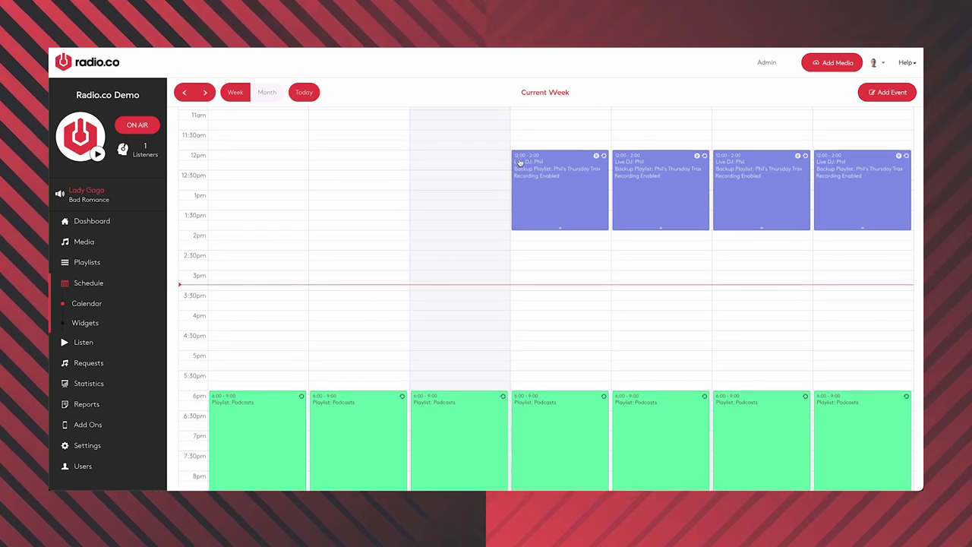
pyautogui.scroll(-1, 511, 157)
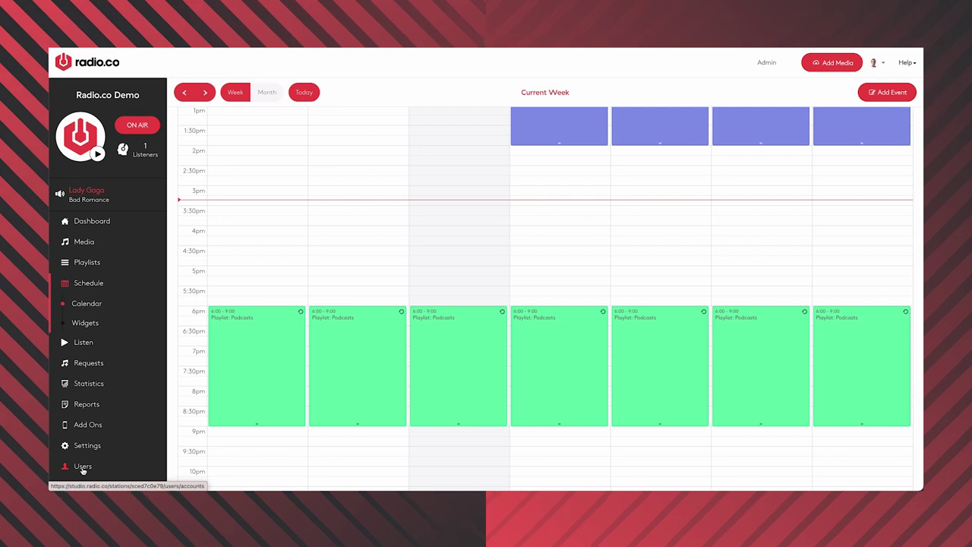
# - Draft a new user invitation with the invitee's first name, try the DJ and GuestDJ roles, and discard the invitation
pyautogui.click(83, 467)
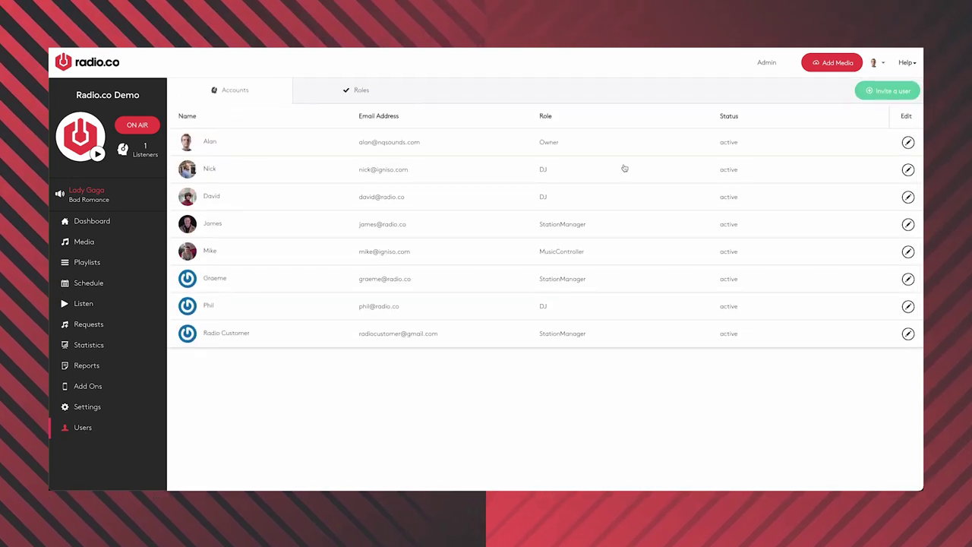
pyautogui.click(887, 92)
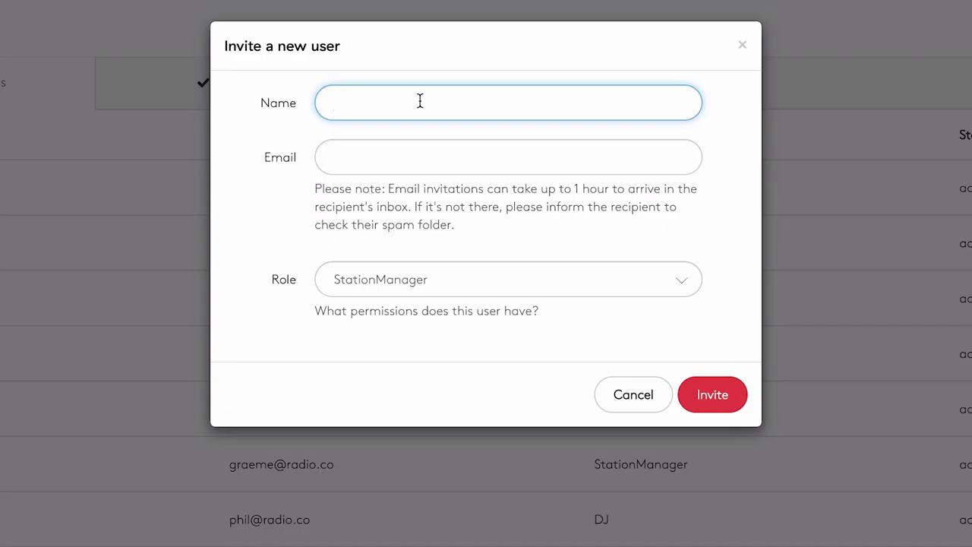
pyautogui.write('Phil')
pyautogui.click(427, 283)
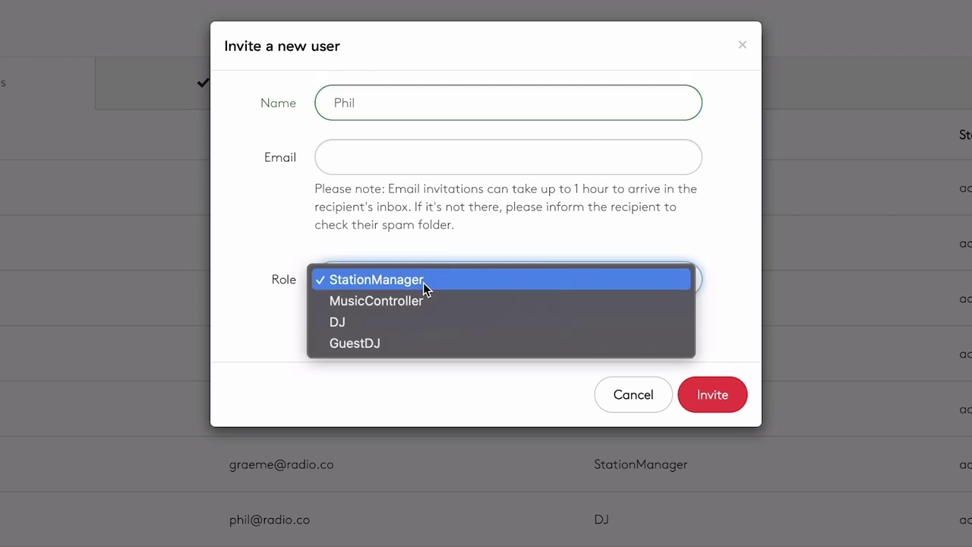
pyautogui.click(340, 325)
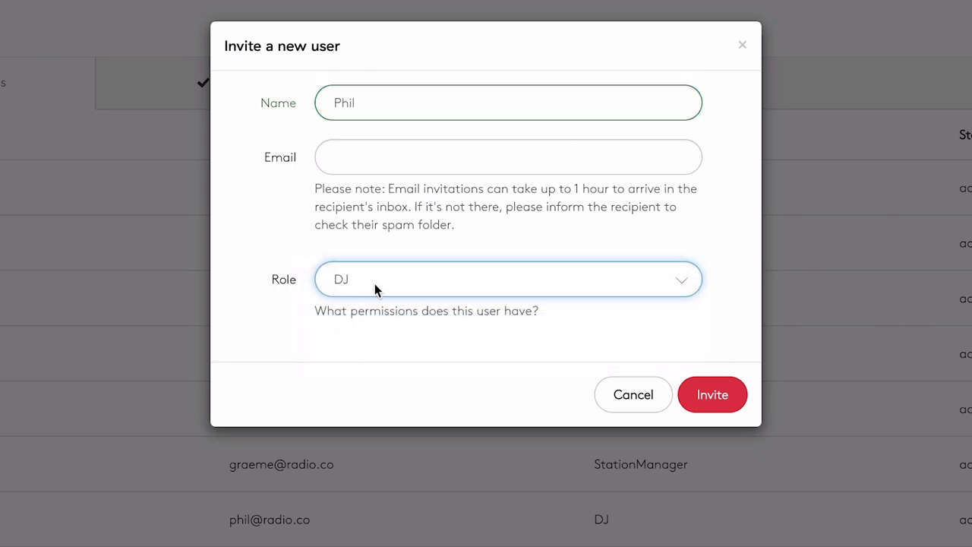
pyautogui.click(374, 283)
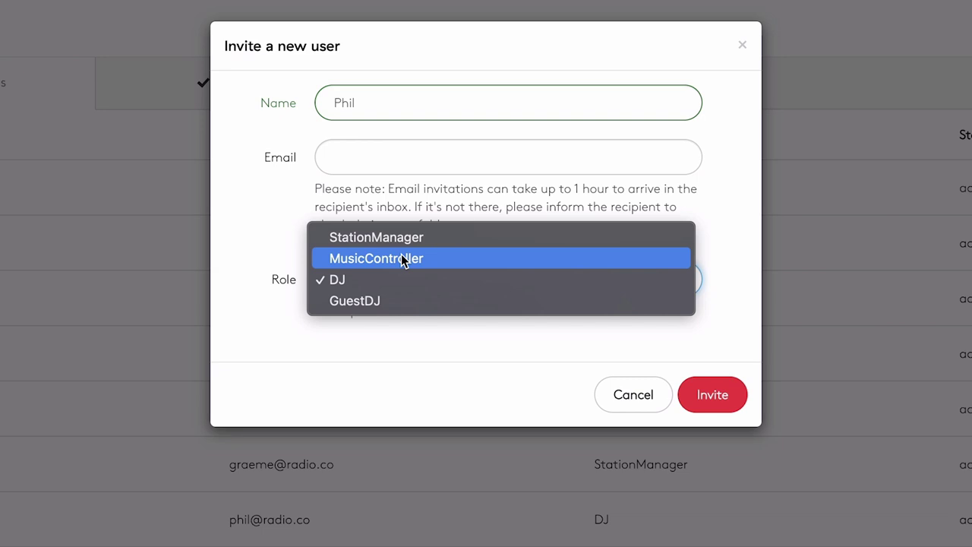
pyautogui.click(367, 302)
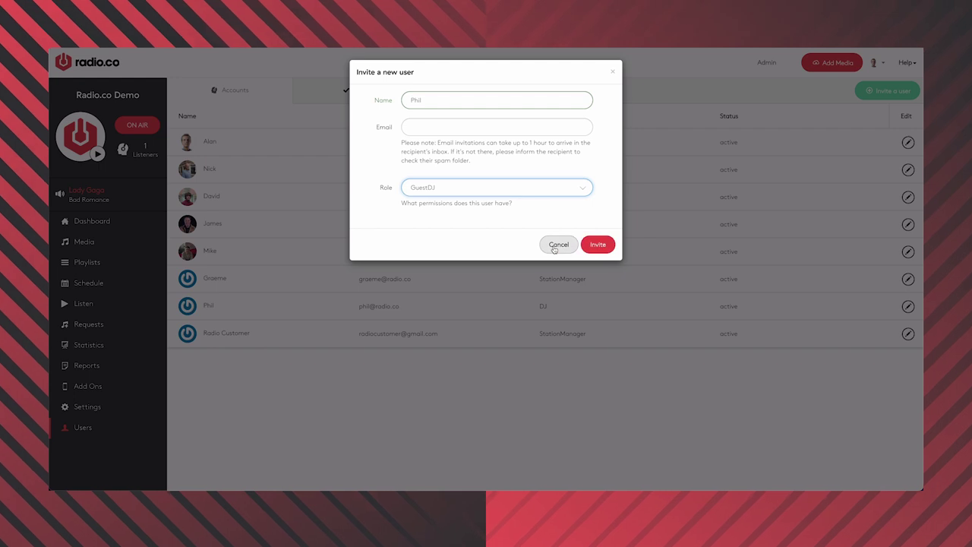
pyautogui.click(628, 402)
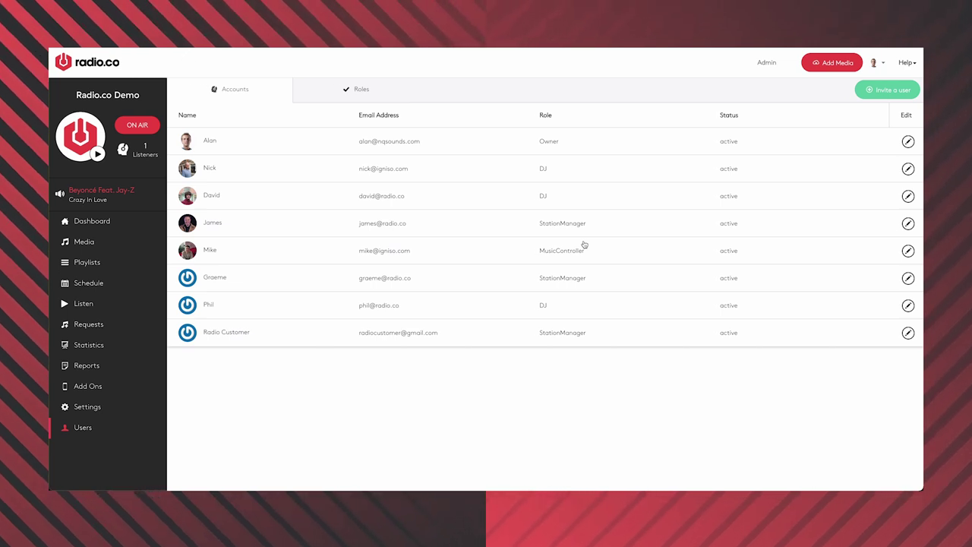
# - Review the station's listen links and browse the existing small and large web player designs
pyautogui.click(78, 304)
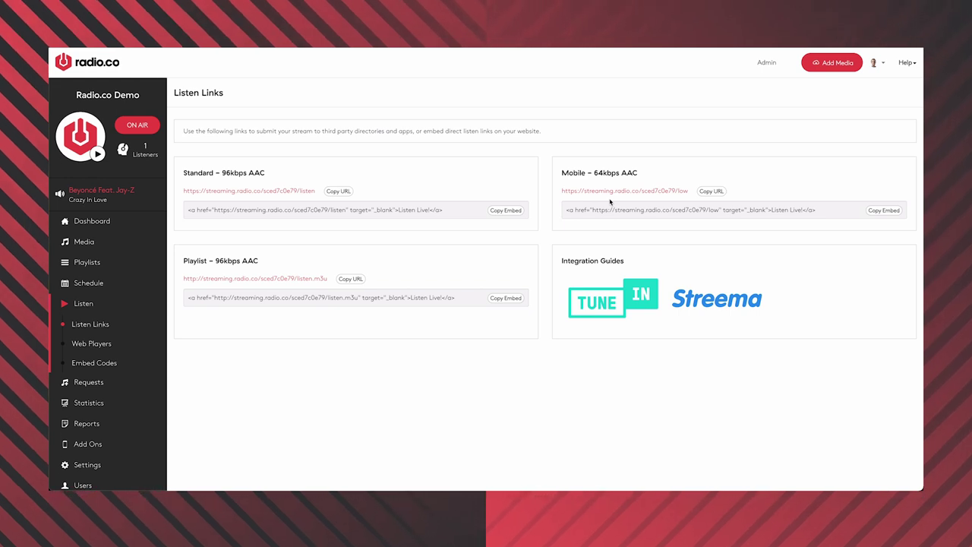
pyautogui.click(89, 345)
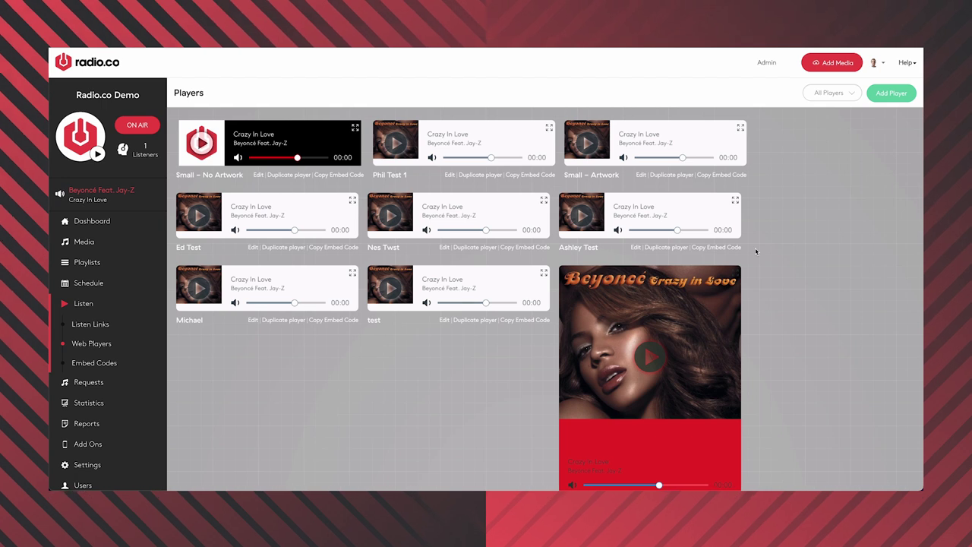
pyautogui.scroll(-2, 402, 341)
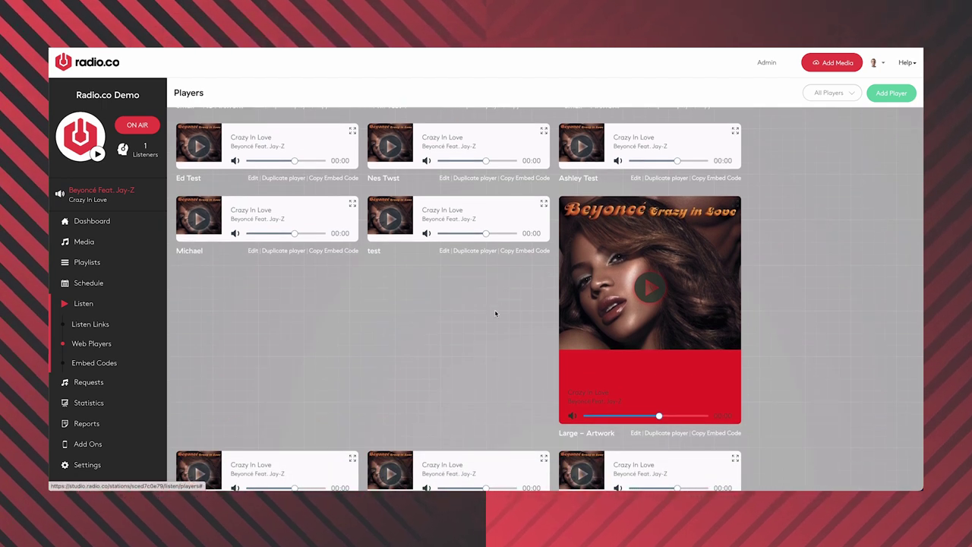
pyautogui.scroll(-1, 495, 316)
pyautogui.scroll(-1, 495, 318)
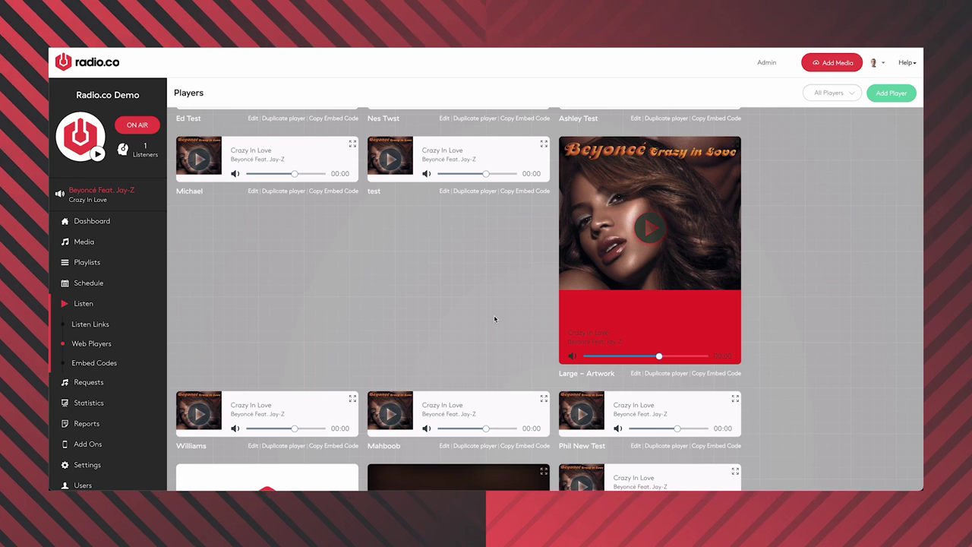
pyautogui.scroll(4, 433, 266)
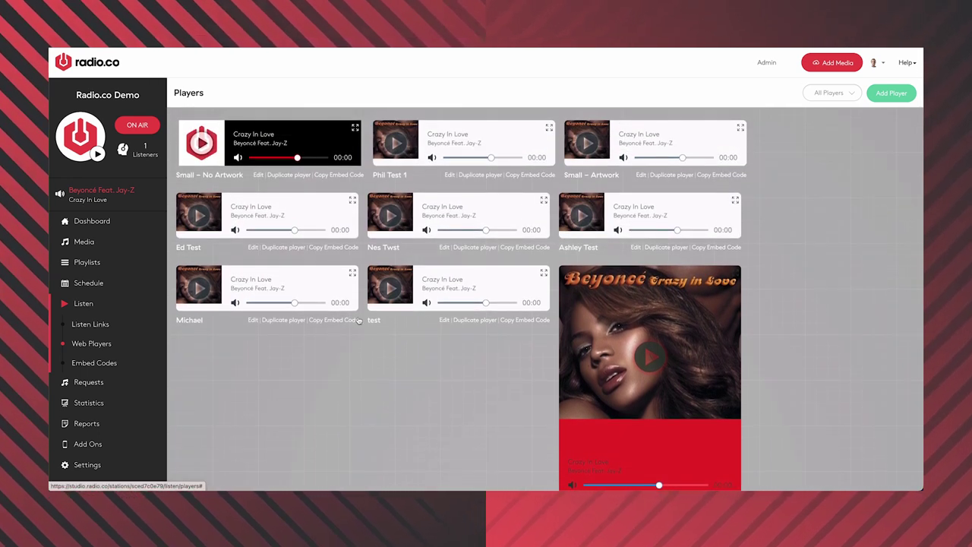
pyautogui.scroll(-6, 359, 320)
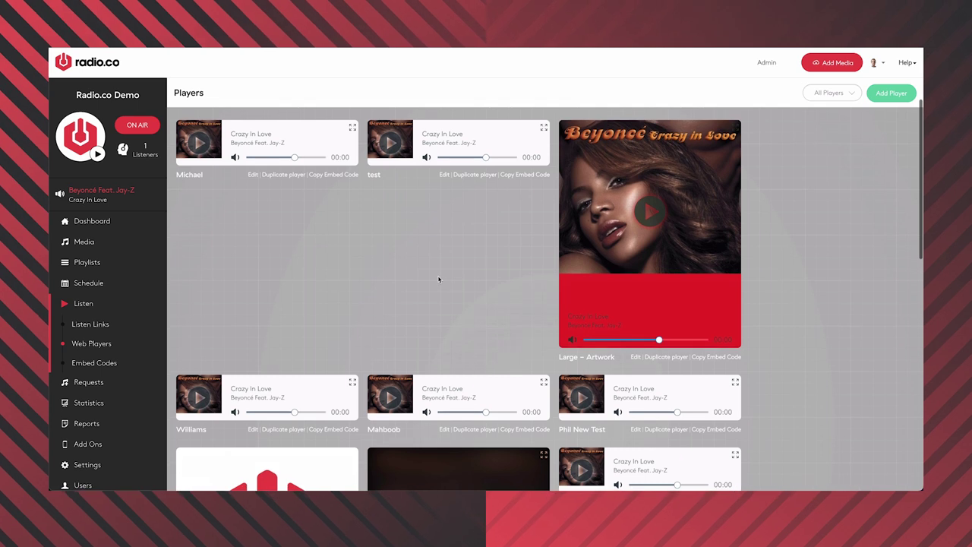
pyautogui.scroll(-4, 438, 280)
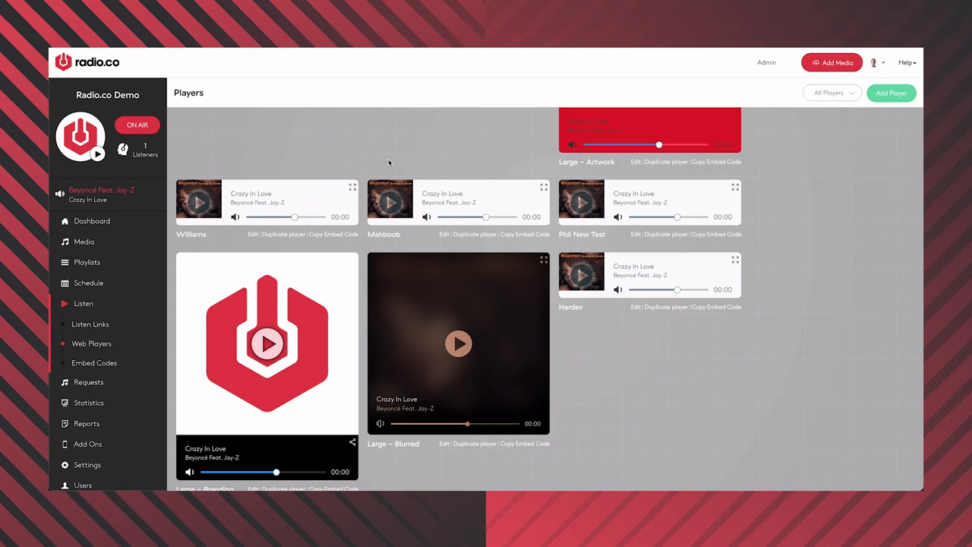
# - Copy the embed code of the Small – Artwork web player
pyautogui.scroll(10, 390, 164)
pyautogui.scroll(-1, 775, 181)
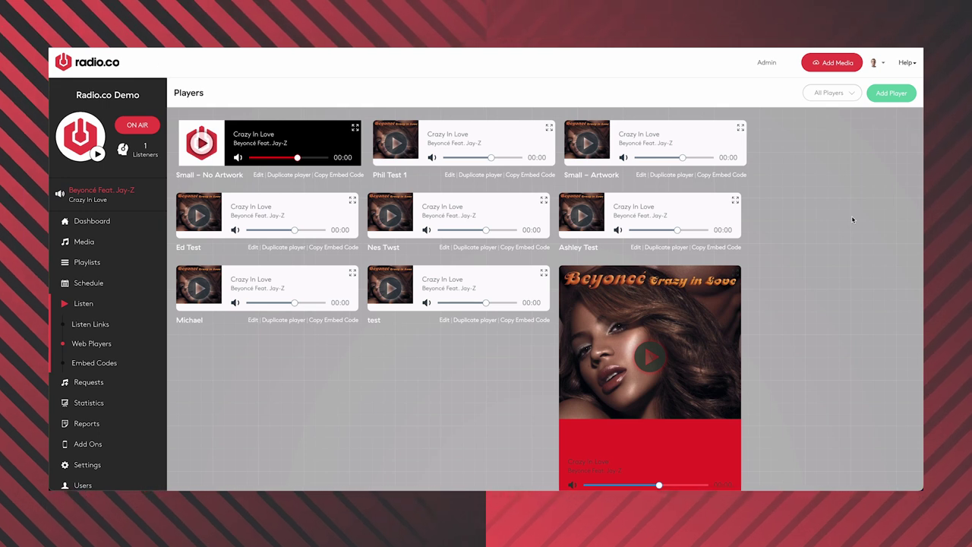
pyautogui.click(733, 176)
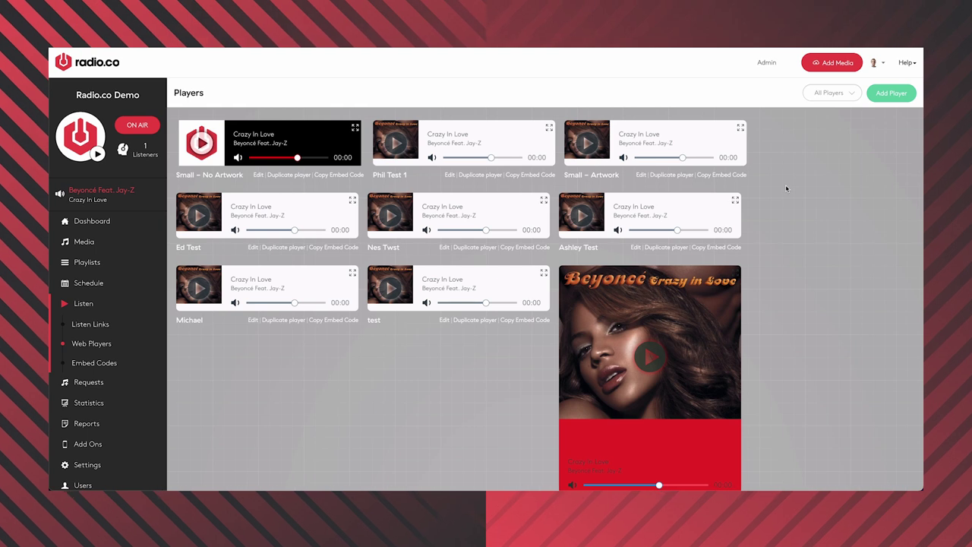
# - Review the station's available add-ons, and switch to the Radio.co website to examine its mobile apps page
pyautogui.scroll(-1, 114, 417)
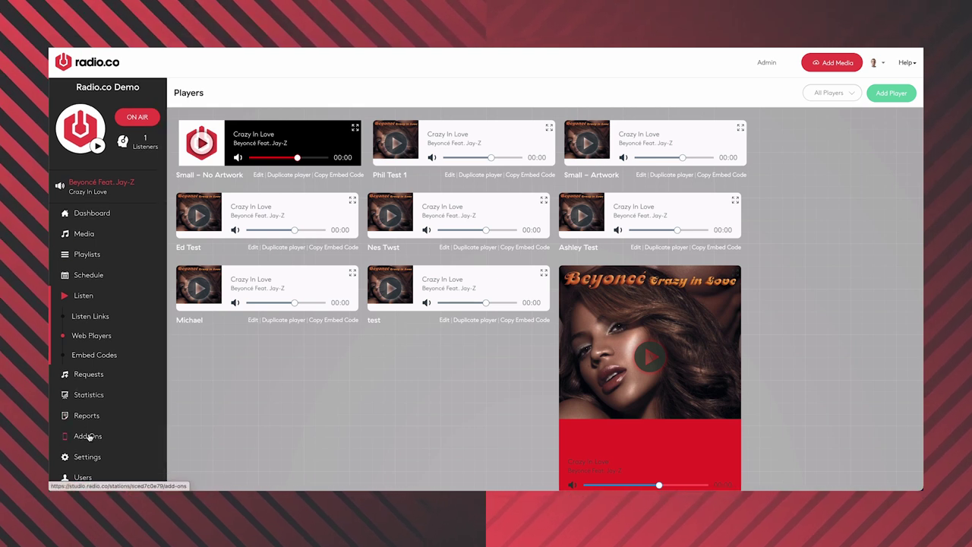
pyautogui.click(89, 437)
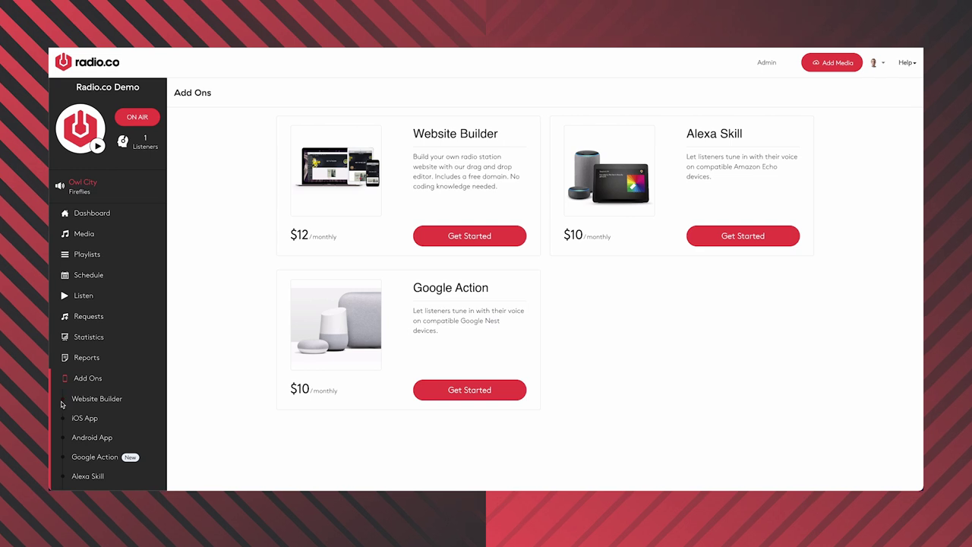
pyautogui.scroll(-1, 114, 399)
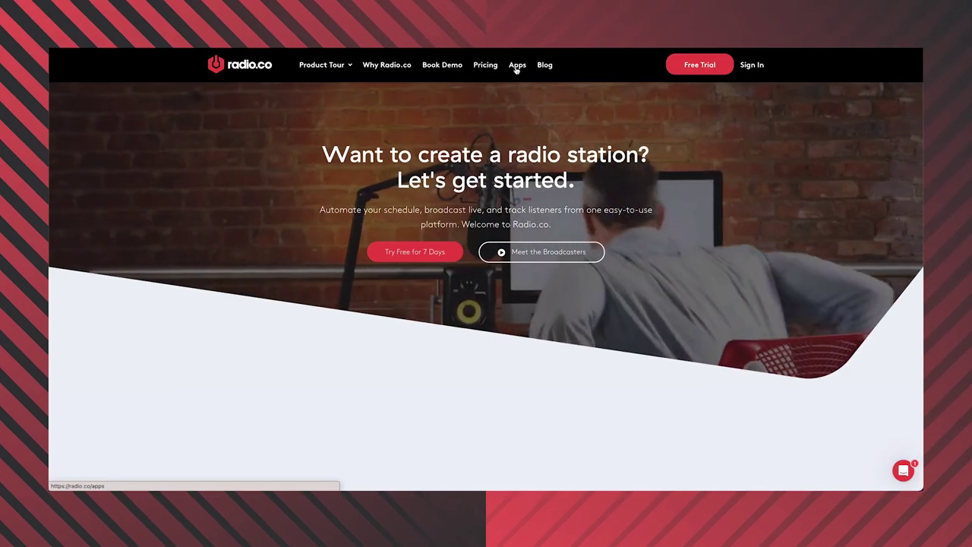
pyautogui.click(518, 66)
pyautogui.scroll(-2, 363, 219)
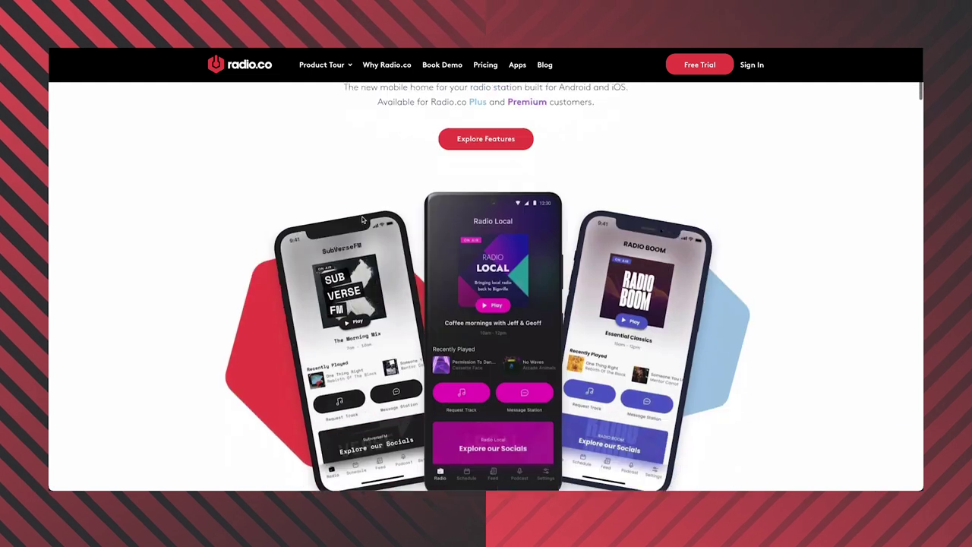
pyautogui.scroll(-1, 219, 207)
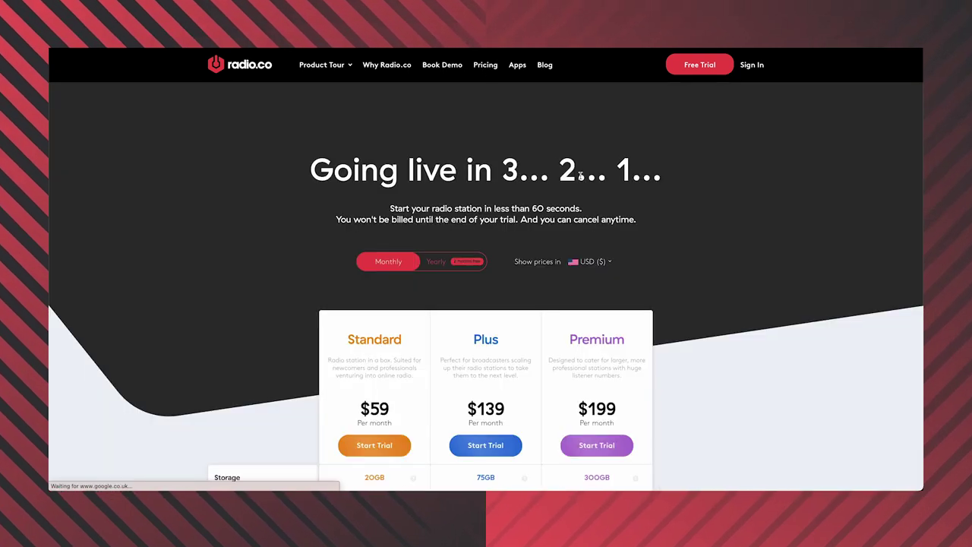
# - Compare the monthly prices, limits, and features of the Standard, Plus, and Premium plans on the pricing page
pyautogui.scroll(-5, 559, 168)
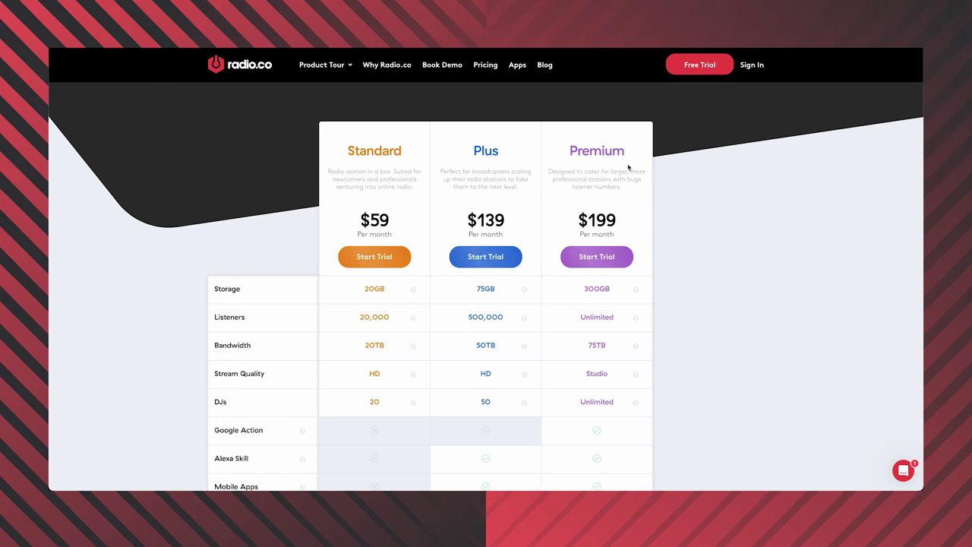
pyautogui.scroll(-1, 628, 167)
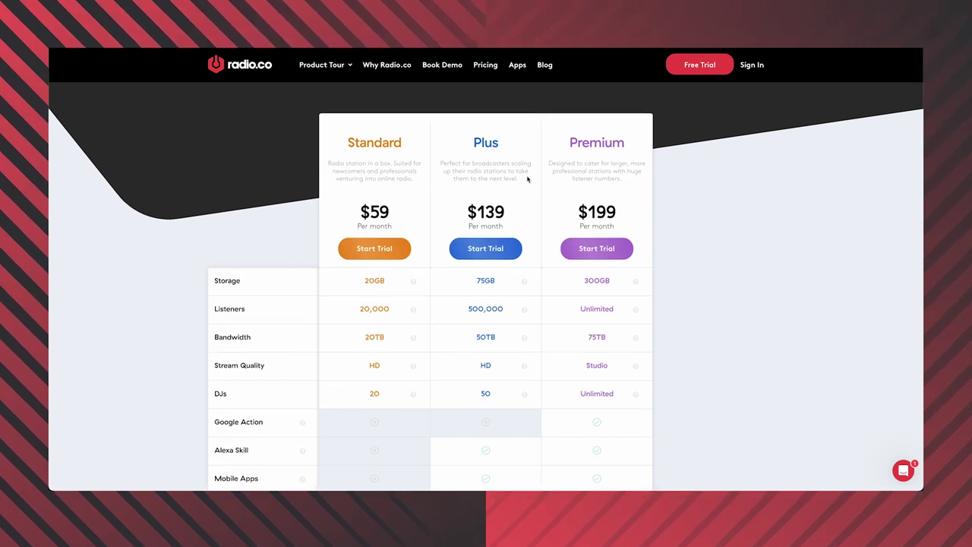
pyautogui.scroll(-2, 530, 179)
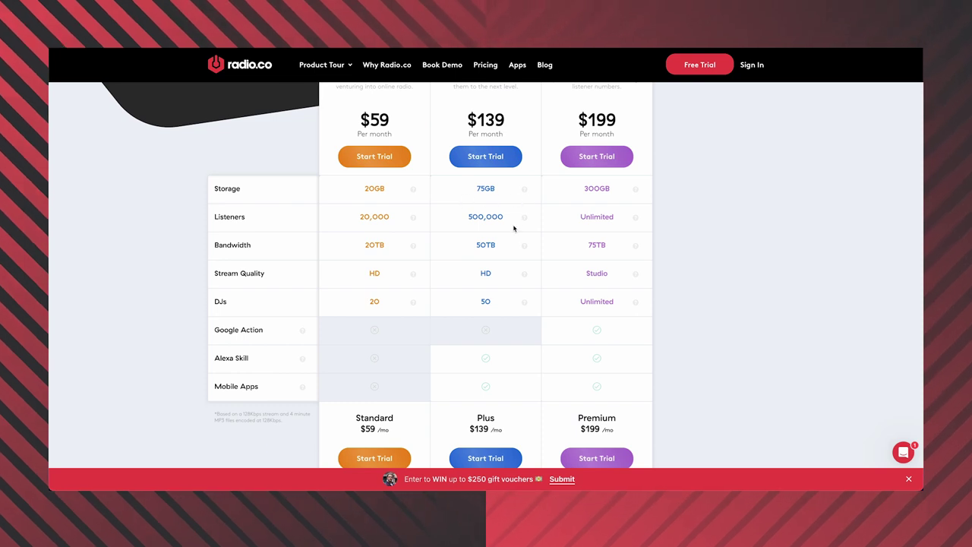
pyautogui.scroll(-1, 512, 232)
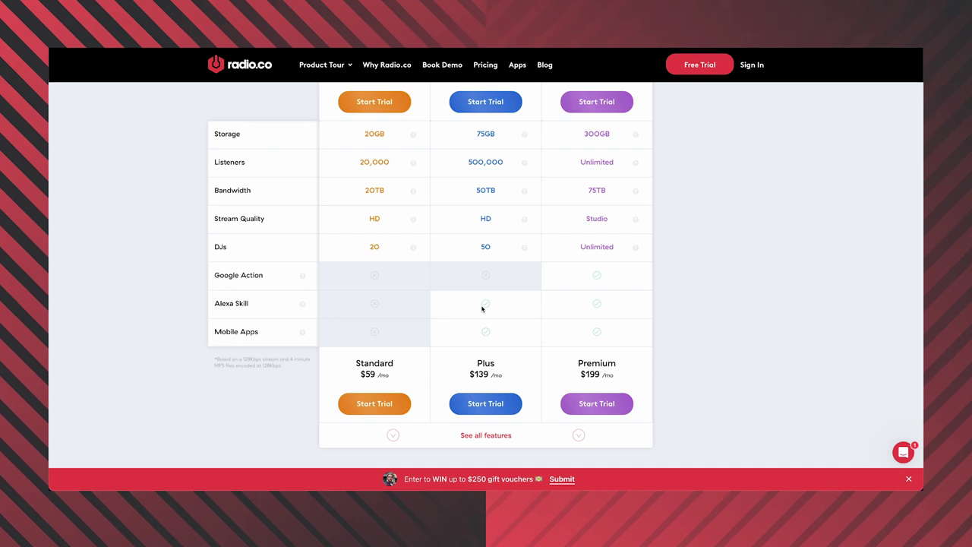
pyautogui.scroll(2, 636, 292)
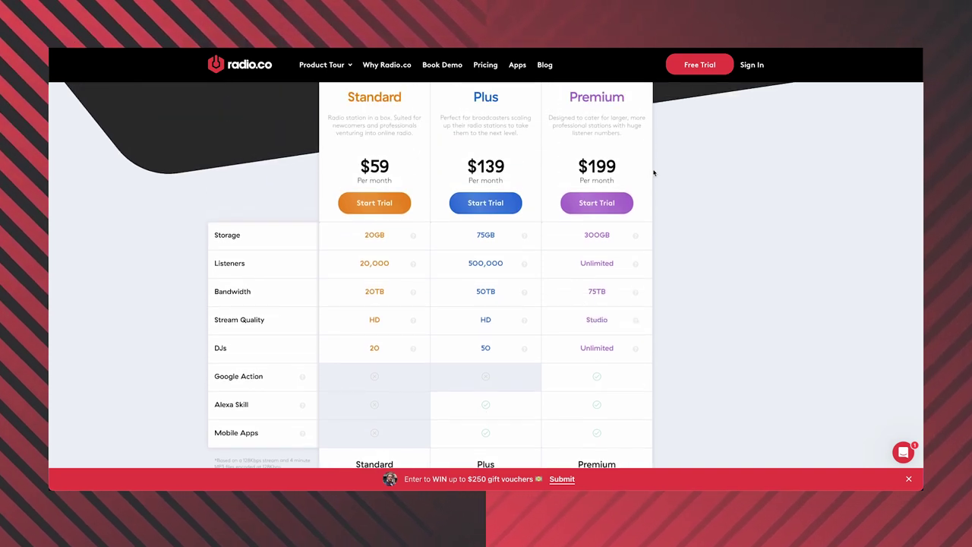
pyautogui.scroll(-1, 584, 248)
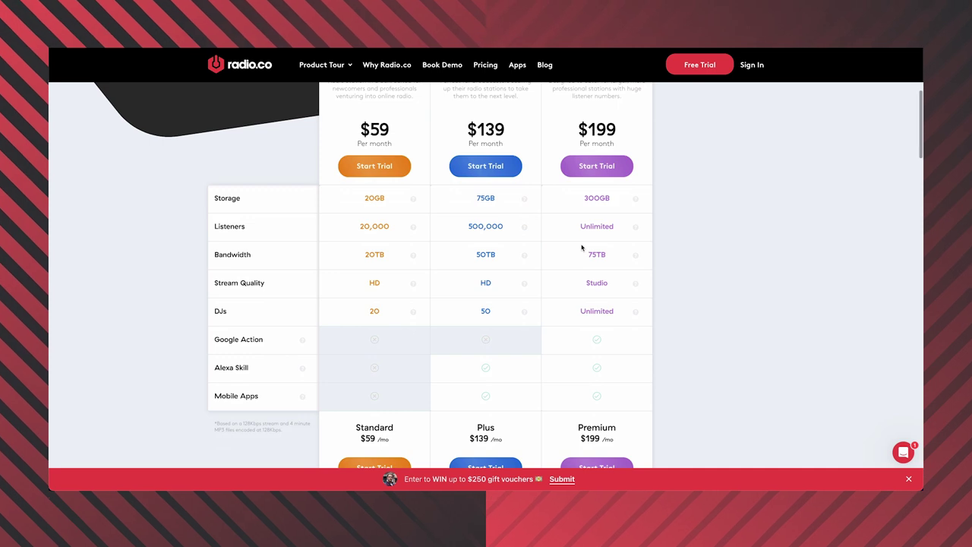
pyautogui.scroll(2, 390, 185)
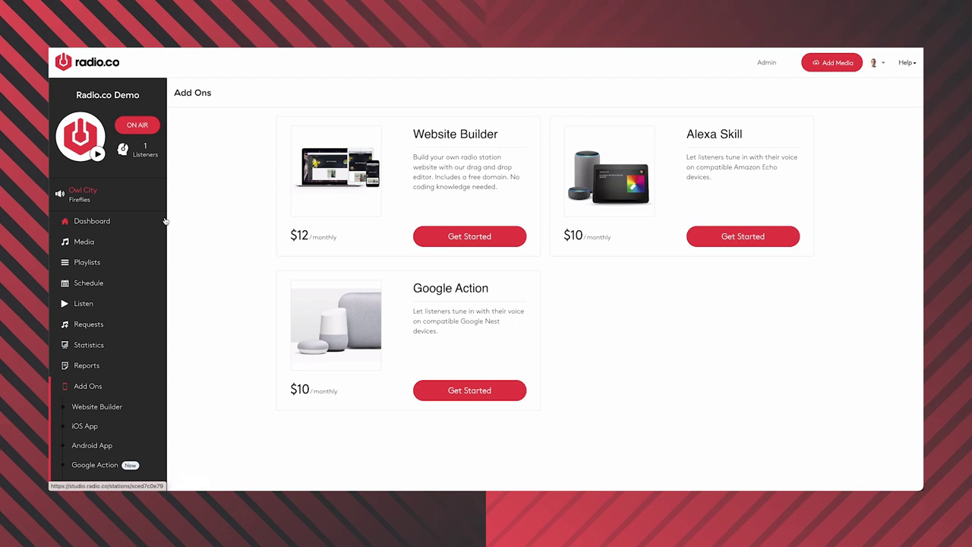
# - Show the station overview statistics for the last 30 days and examine the listener chart, top countries, clients, and platforms
pyautogui.click(86, 346)
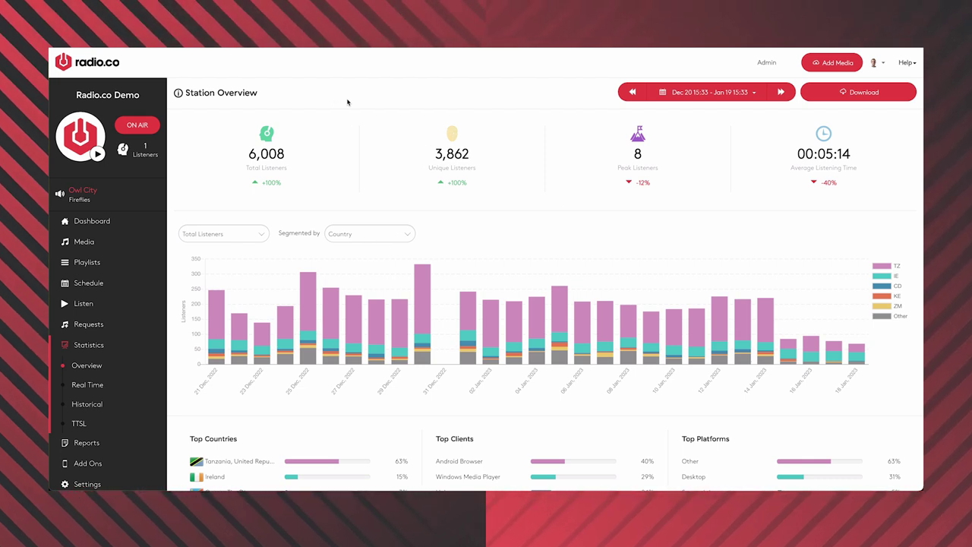
pyautogui.click(711, 93)
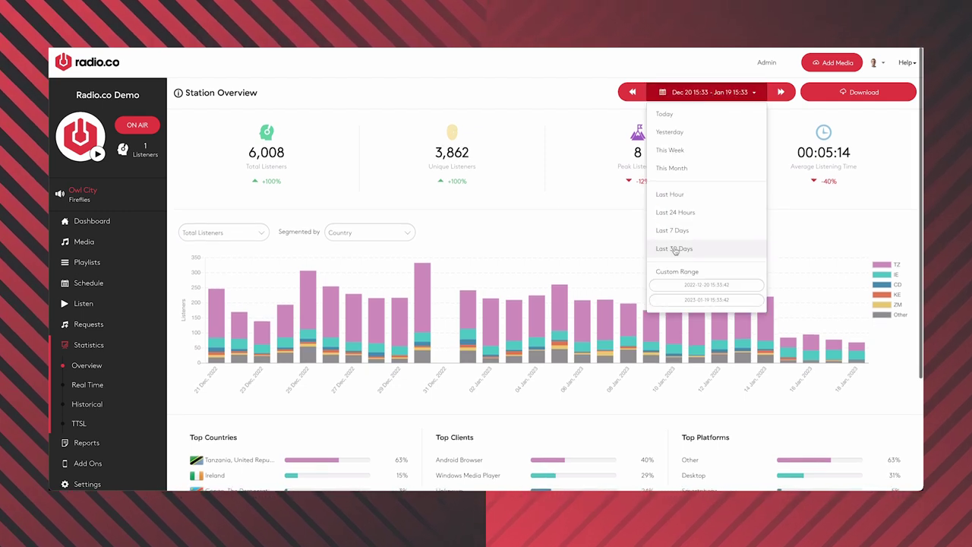
pyautogui.click(675, 248)
pyautogui.click(541, 79)
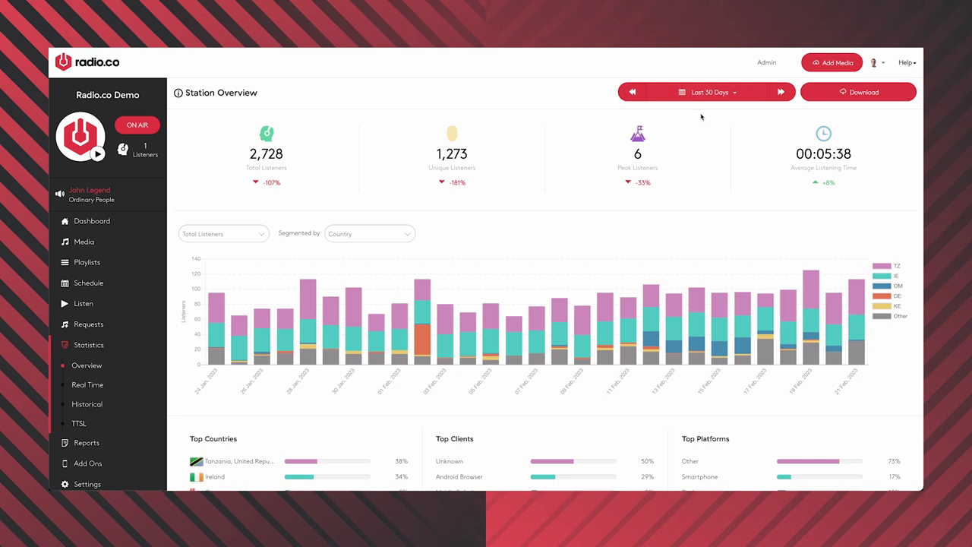
pyautogui.scroll(-2, 701, 116)
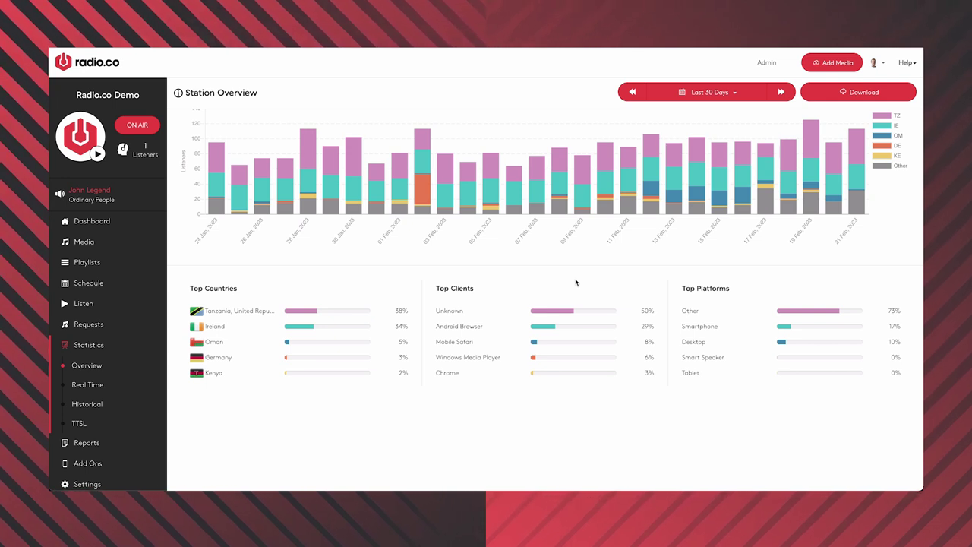
# - Show the real-time listener statistics and kick the connected MPlayer listener from the station
pyautogui.click(79, 385)
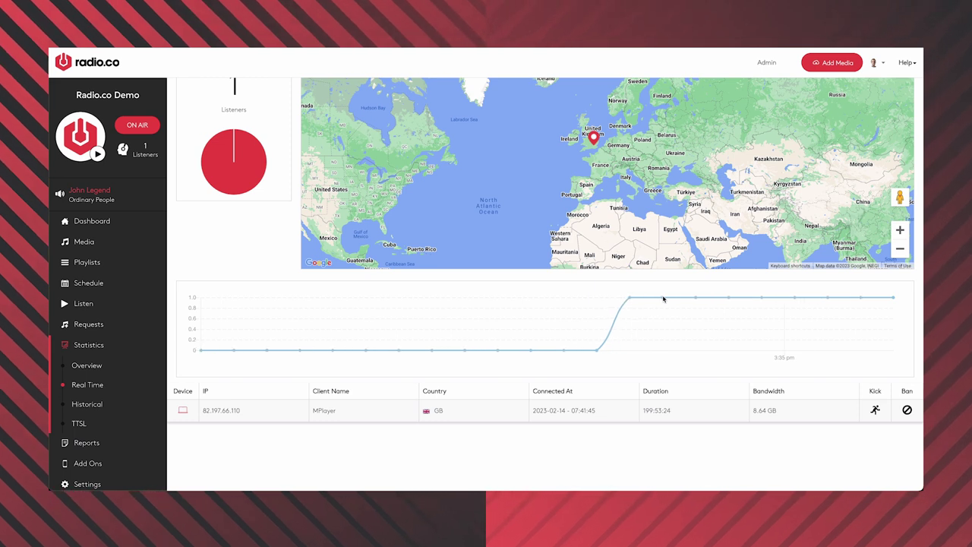
pyautogui.click(875, 410)
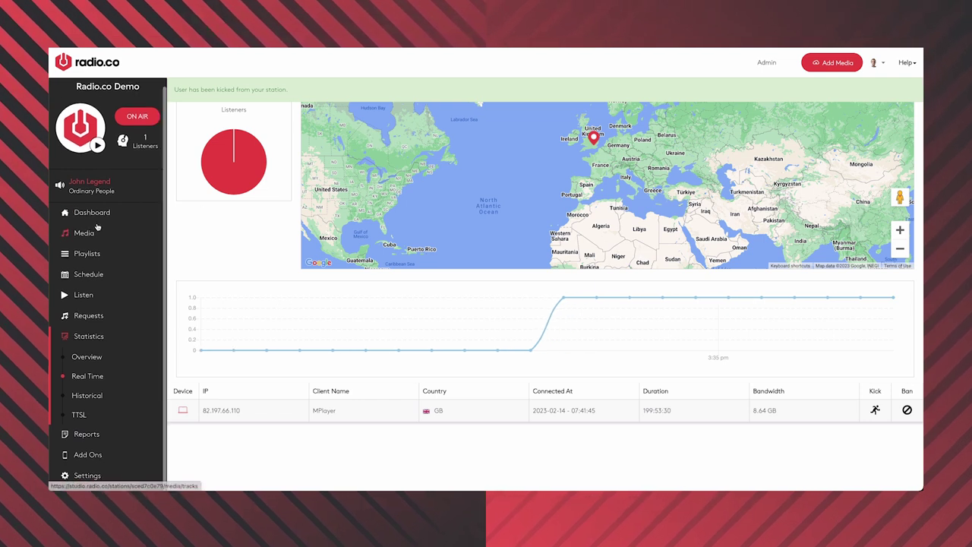
# - Review the station's profile settings and third-party account integrations, and open the billing settings
pyautogui.click(93, 458)
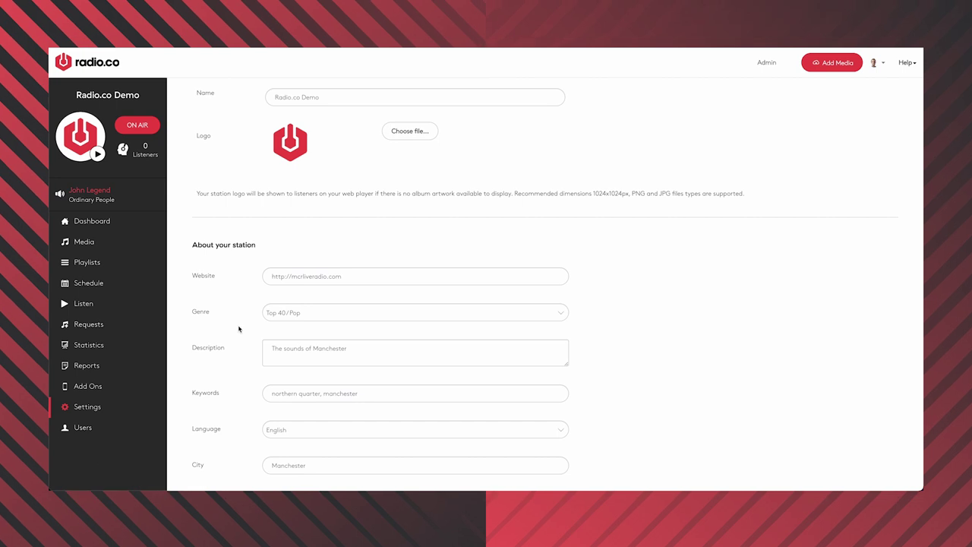
pyautogui.scroll(1, 308, 281)
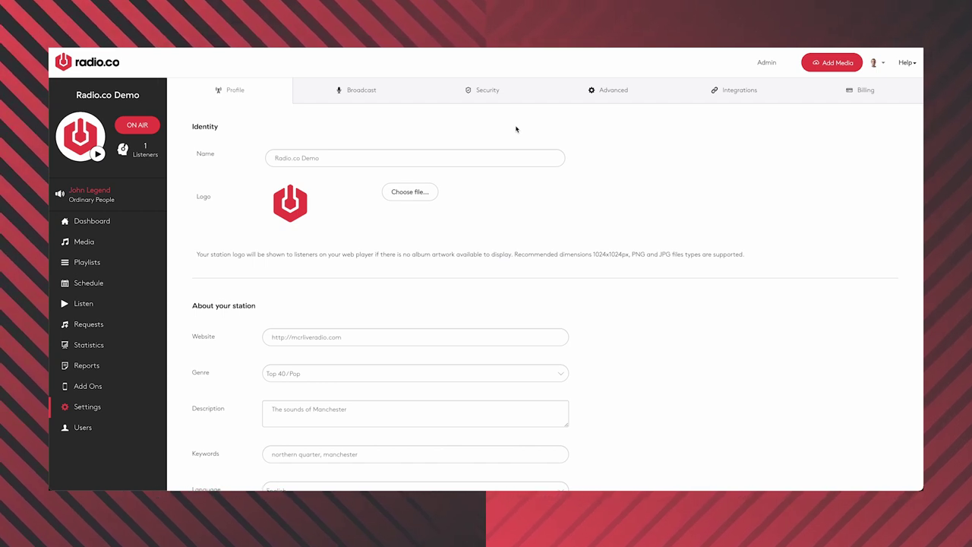
pyautogui.click(761, 96)
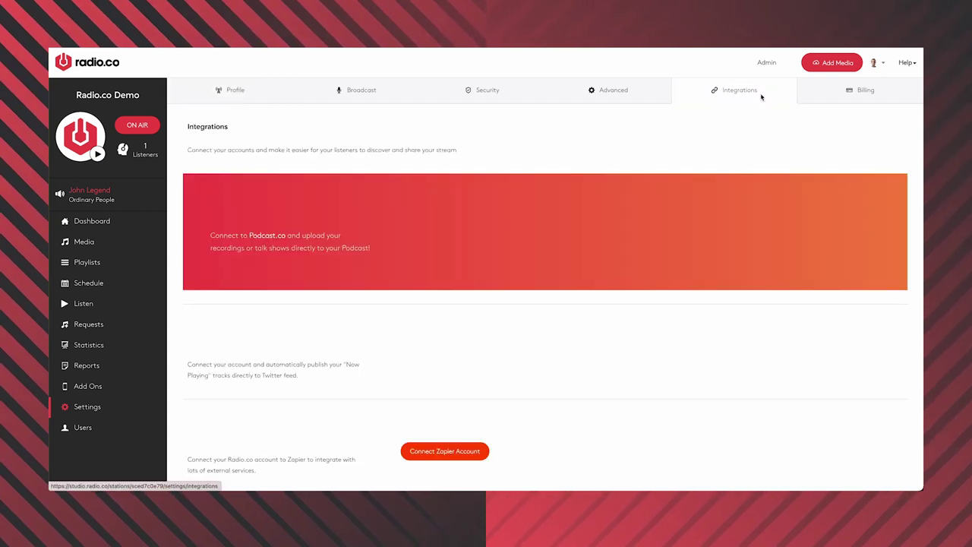
pyautogui.scroll(-1, 275, 257)
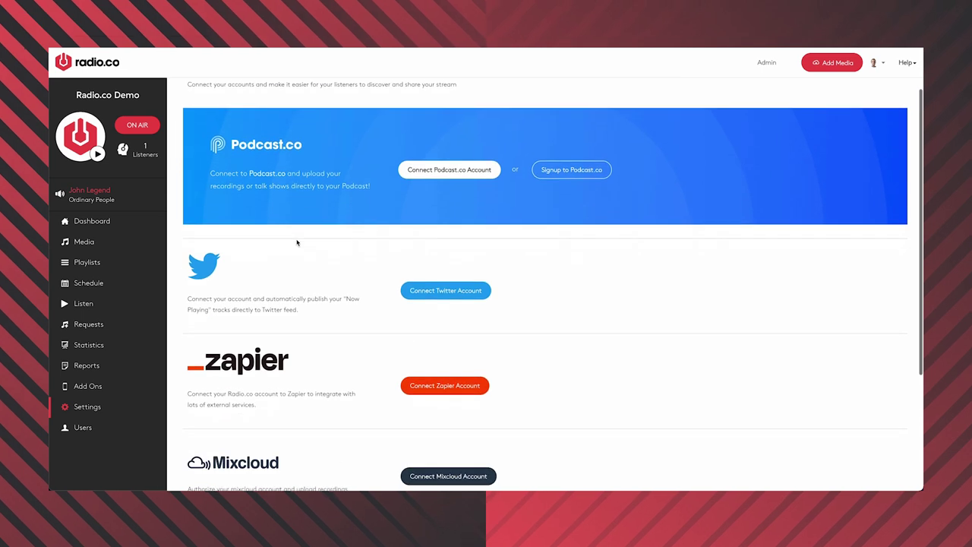
pyautogui.scroll(1, 348, 271)
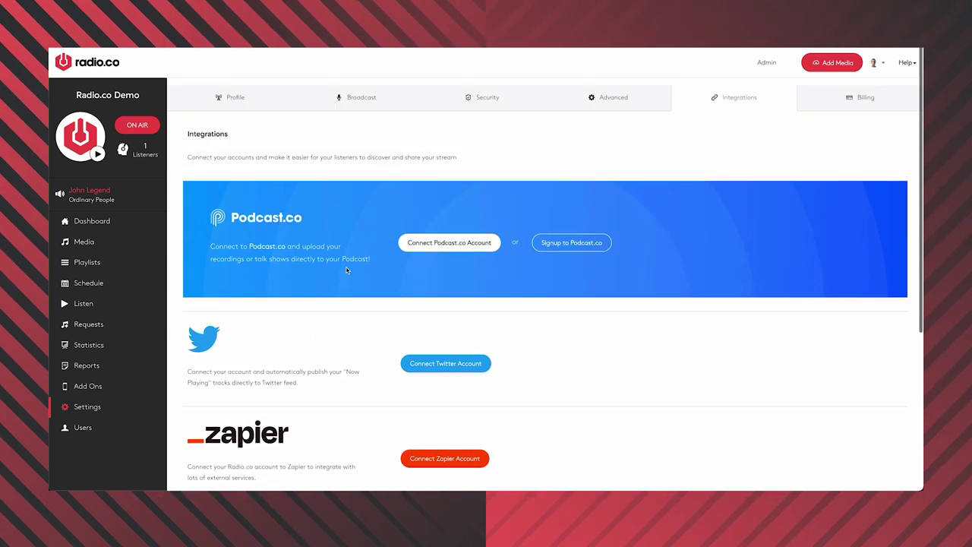
pyautogui.click(832, 94)
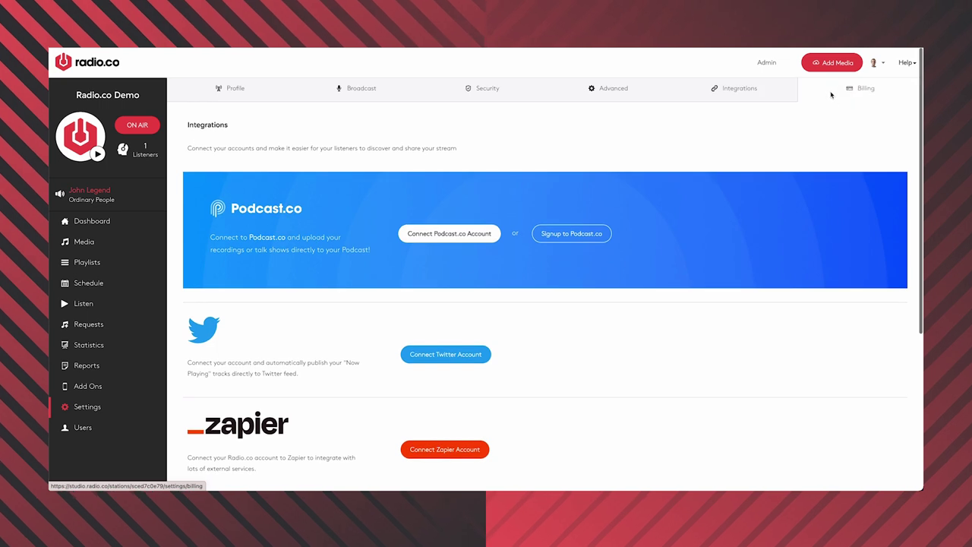